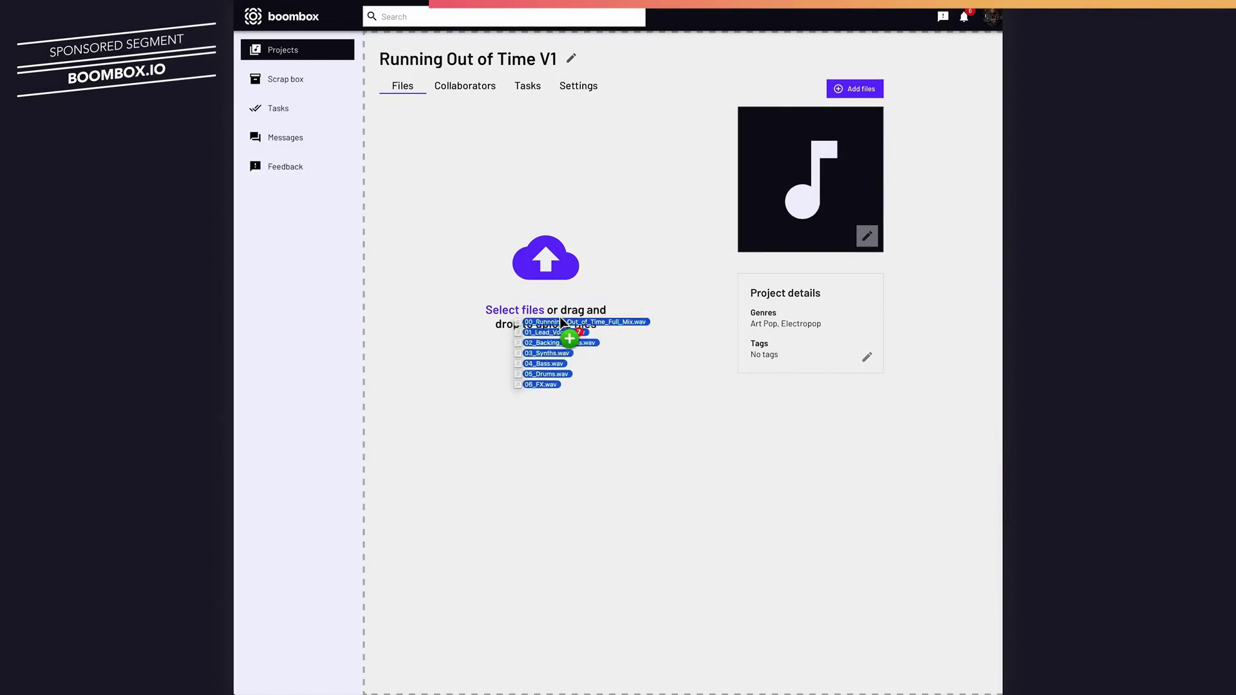
# Upload the full mix and six stem WAV files to the Running Out of Time V1 project.
pyautogui.moveTo(548, 286); pyautogui.dragTo(548, 286)
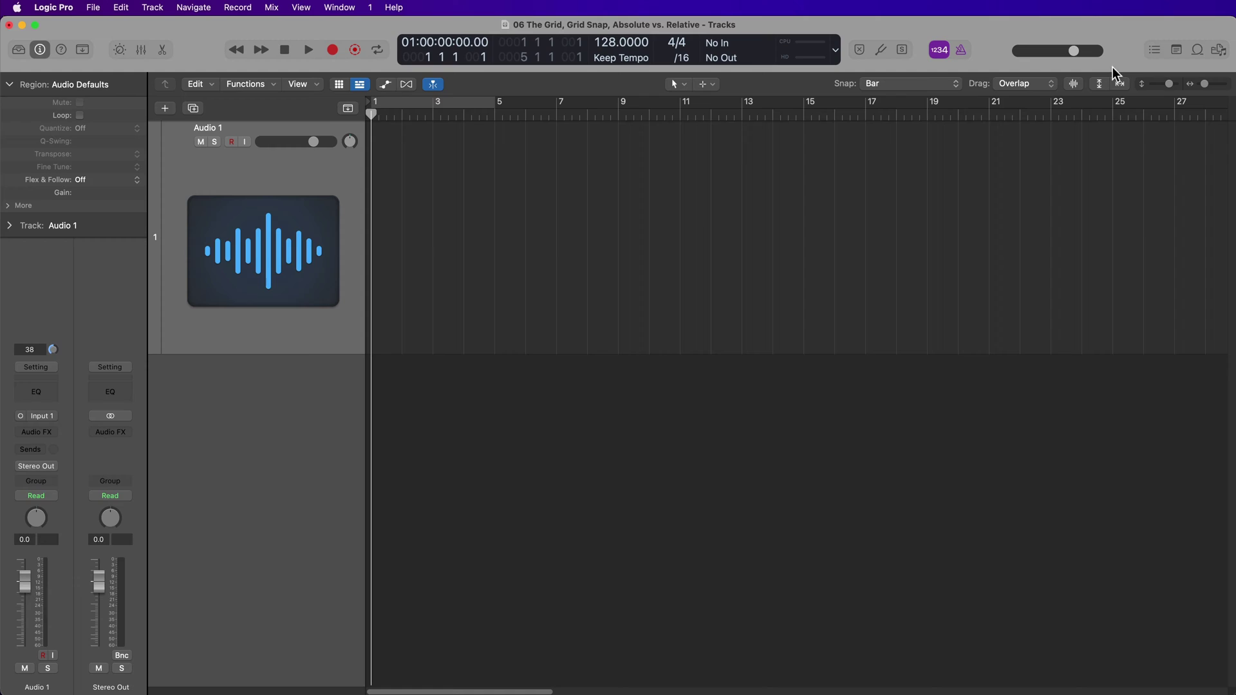
# In Logic Pro, search the Apple Loops library for "kick" and preview the Angelic Solo Kick loop.
pyautogui.click(1198, 50)
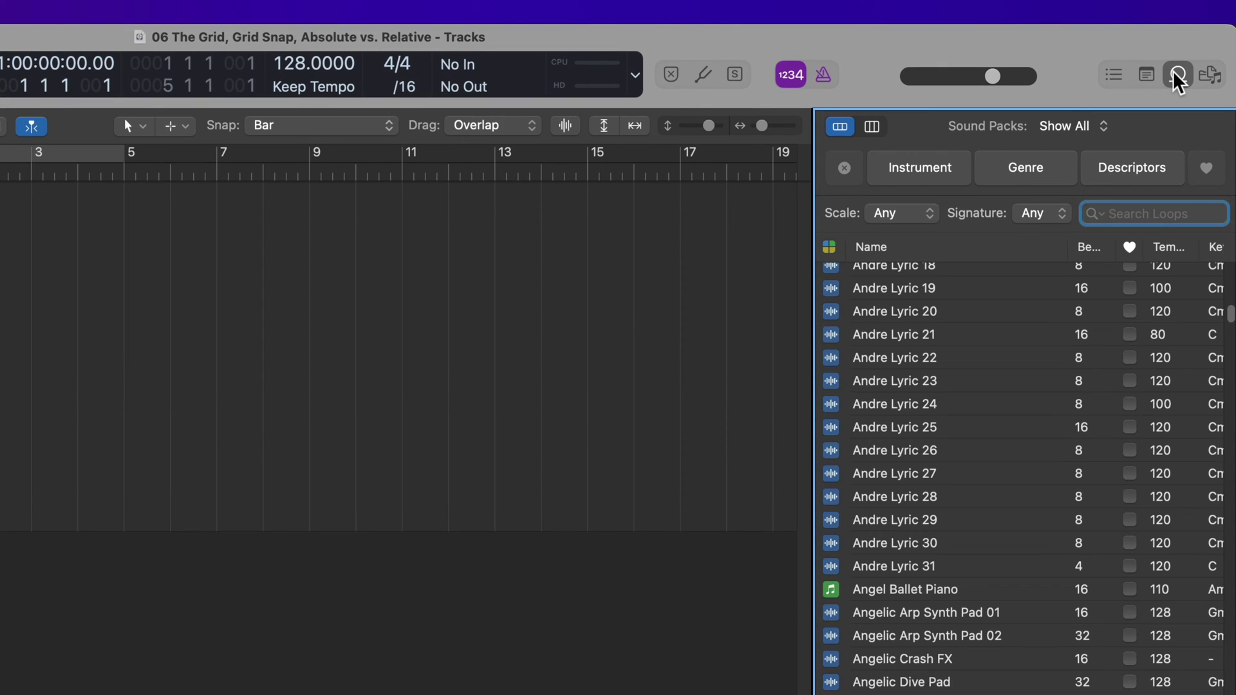
pyautogui.write('kick')
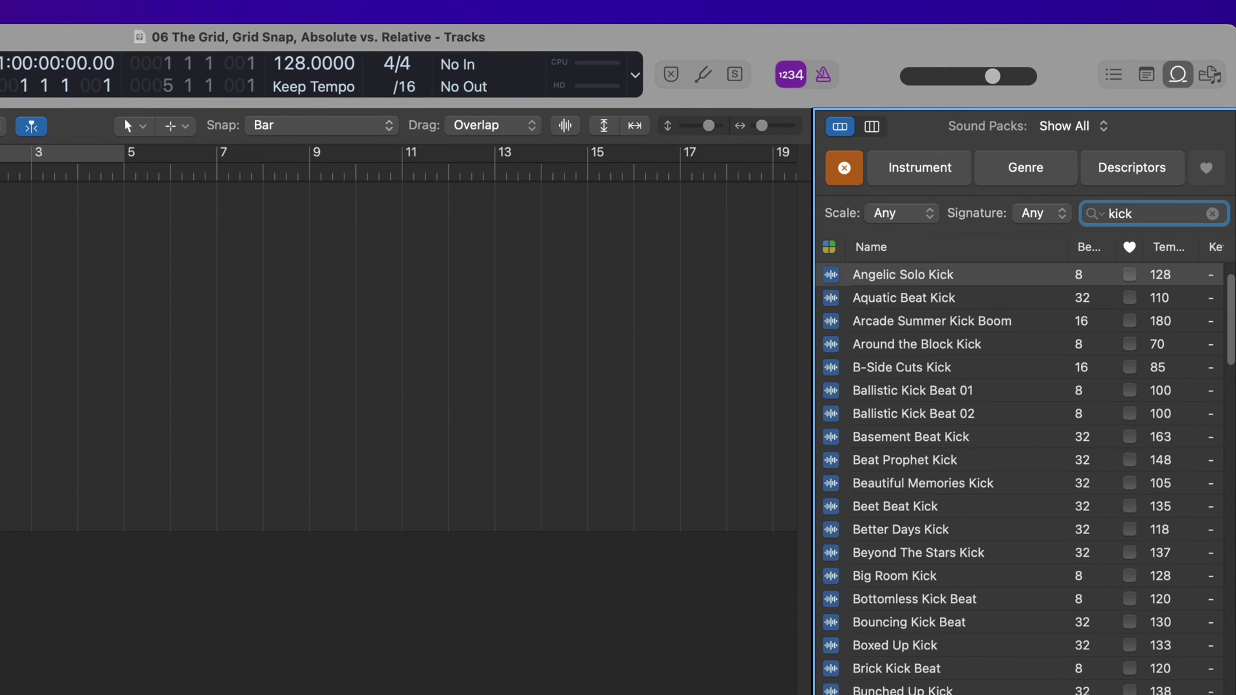
pyautogui.scroll(2, 1038, 320)
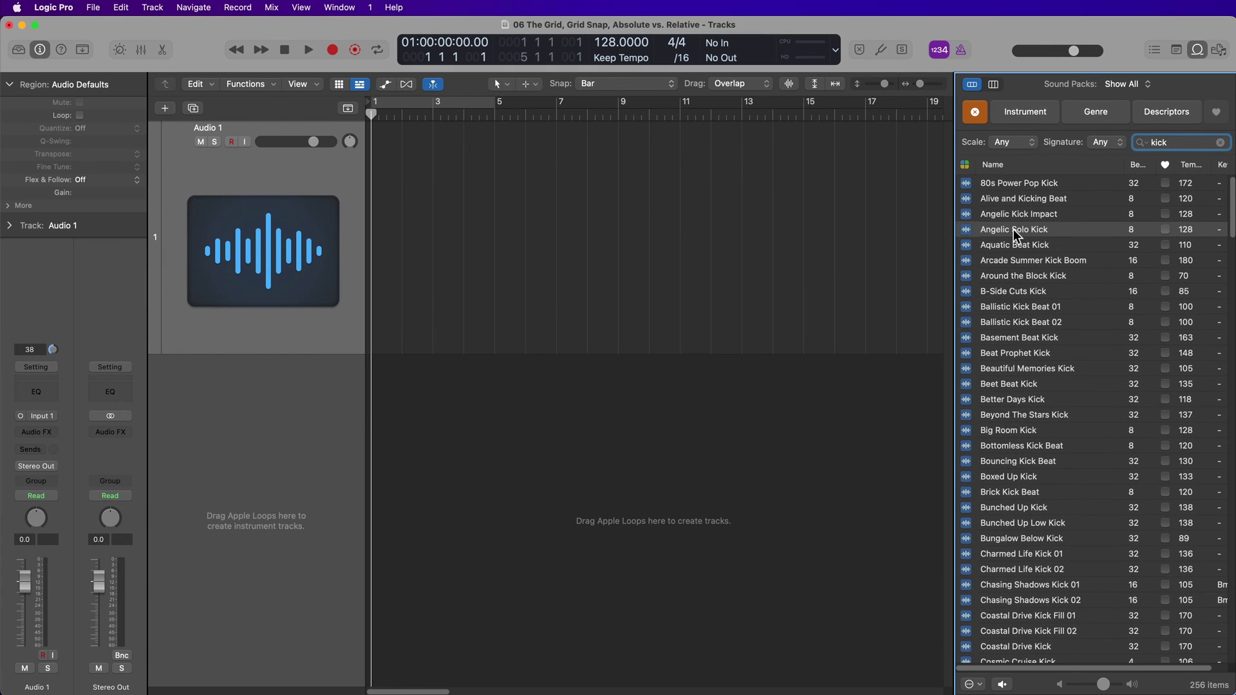
pyautogui.click(1014, 232)
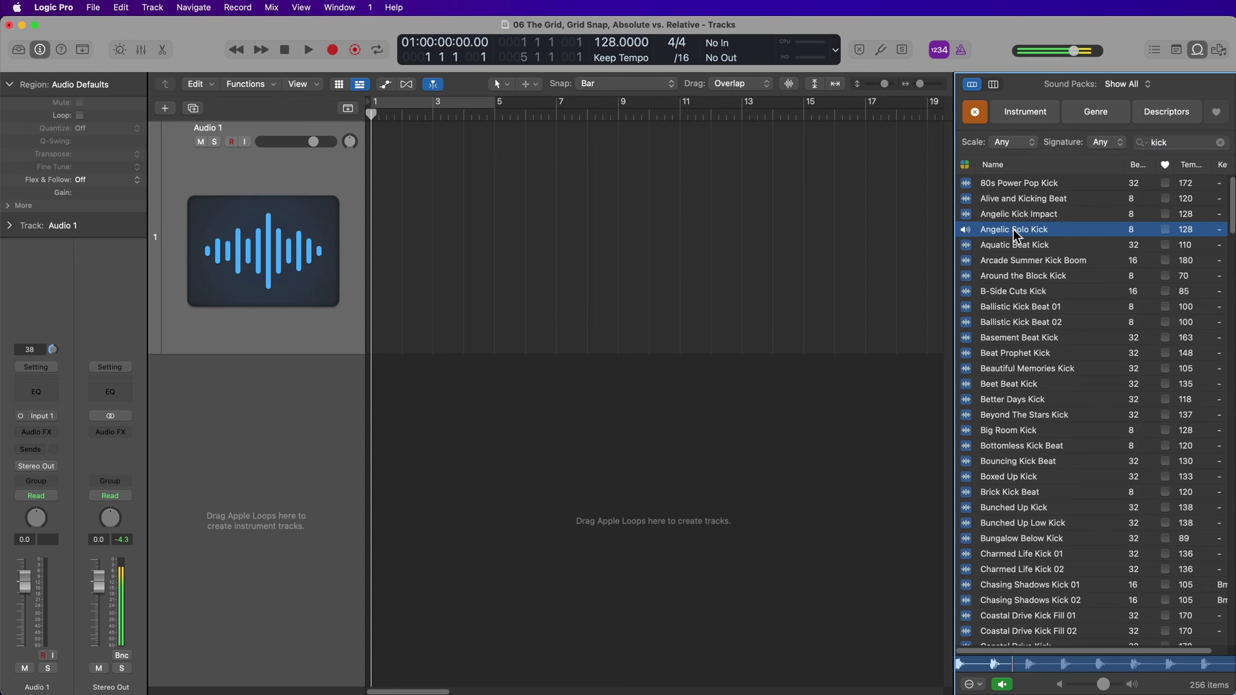
pyautogui.click(1014, 234)
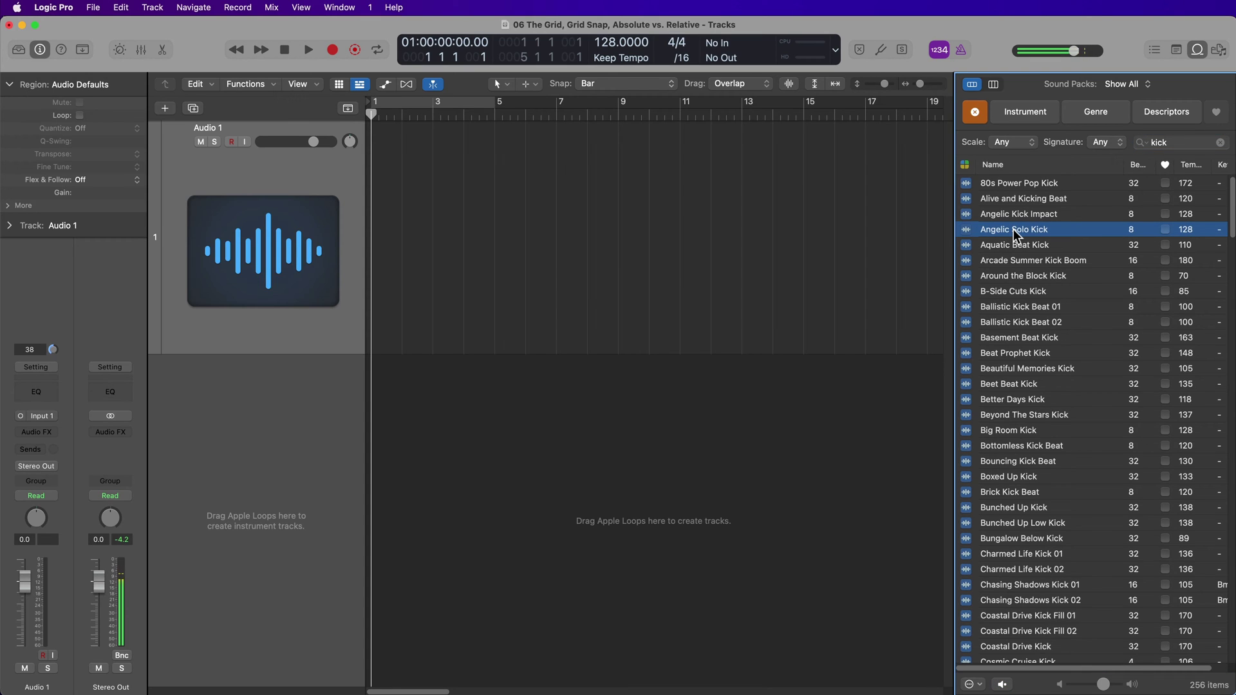
# Place the Angelic Solo Kick loop at bar 1 on a new track and delete the empty Audio 1 track.
pyautogui.moveTo(1014, 235); pyautogui.dragTo(383, 373)
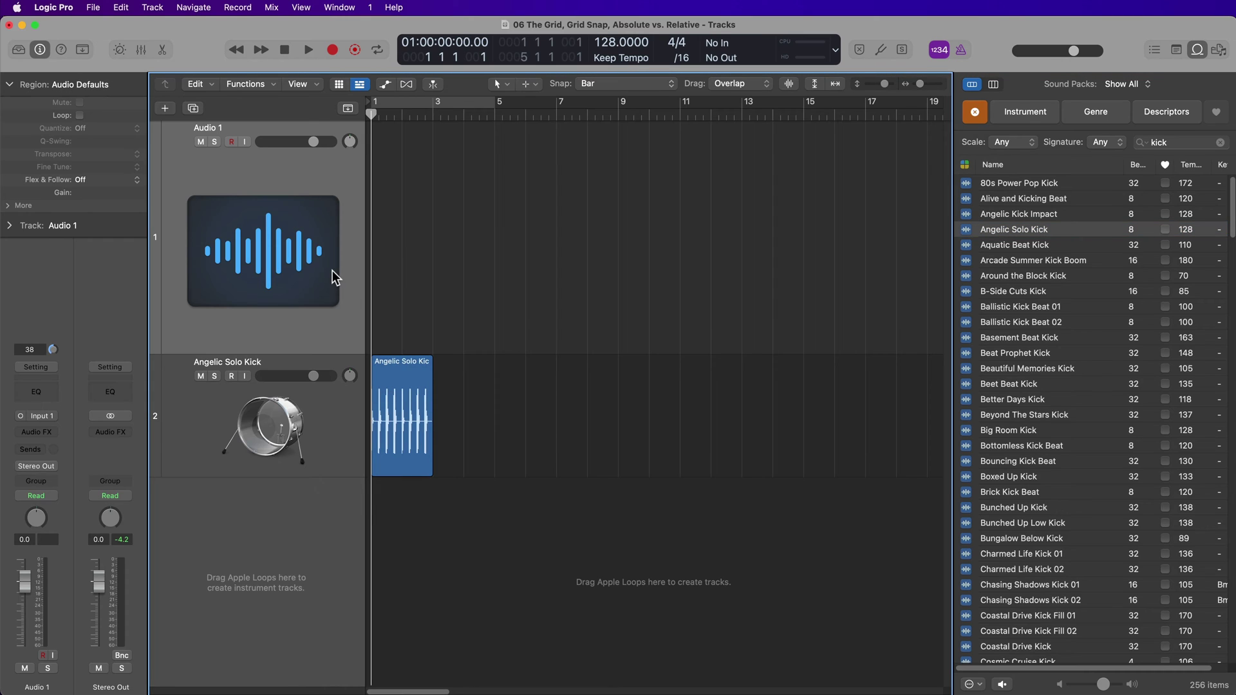
pyautogui.press('super+BackSpace')
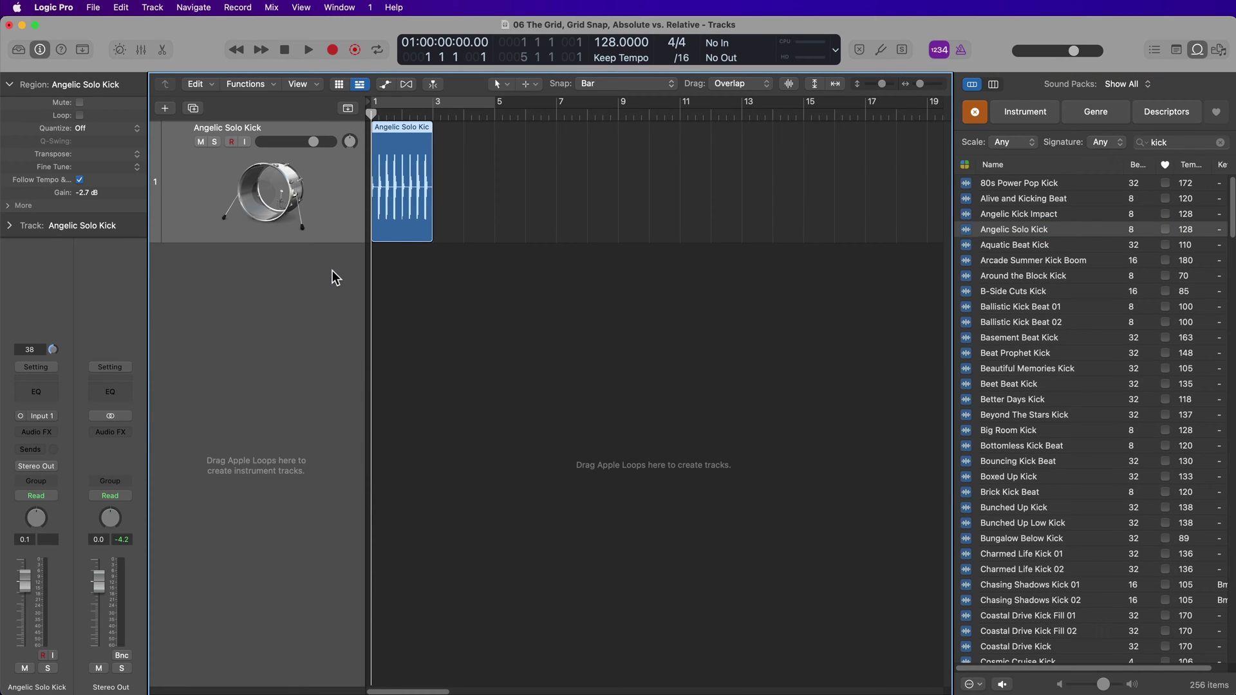
# Zoom in on the kick region's waveform and close the loop browser.
pyautogui.press('z')
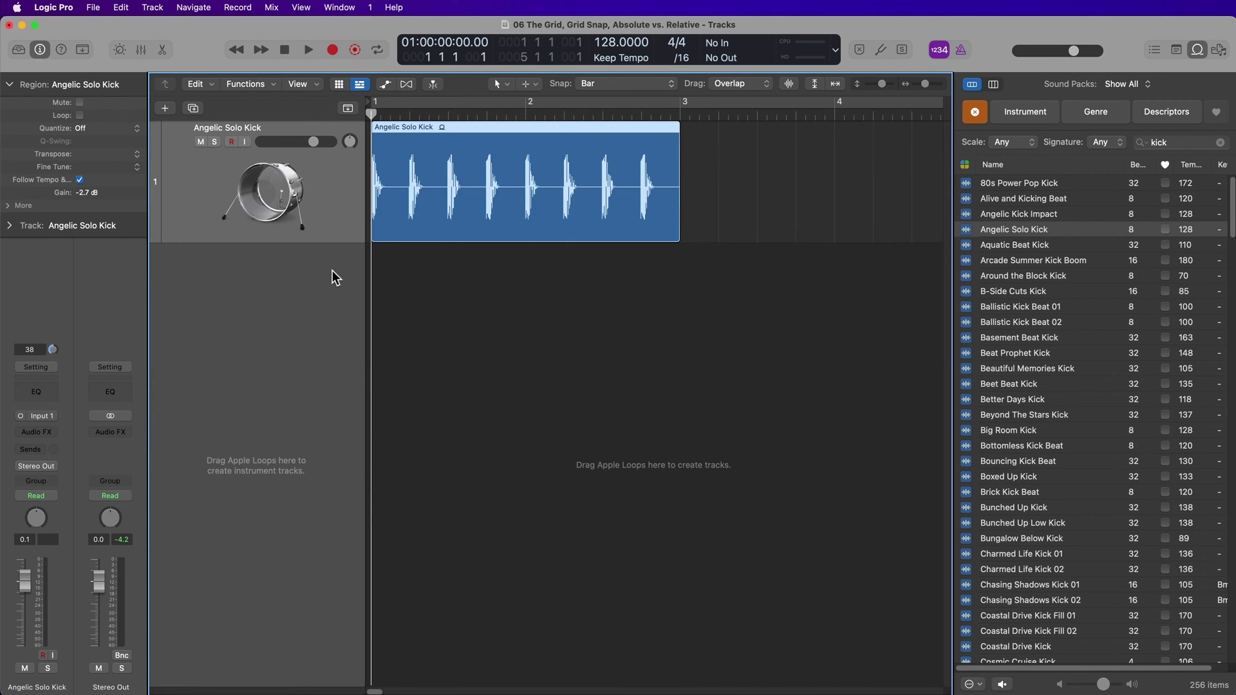
pyautogui.press('z')
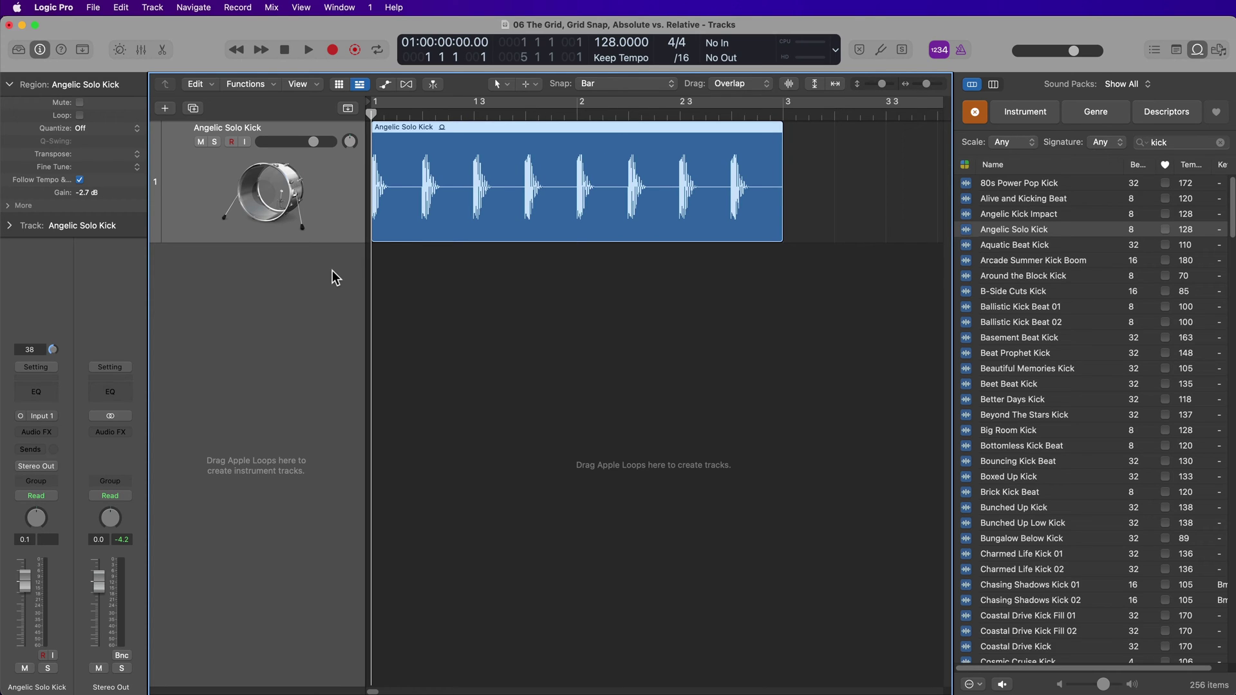
pyautogui.click(505, 358)
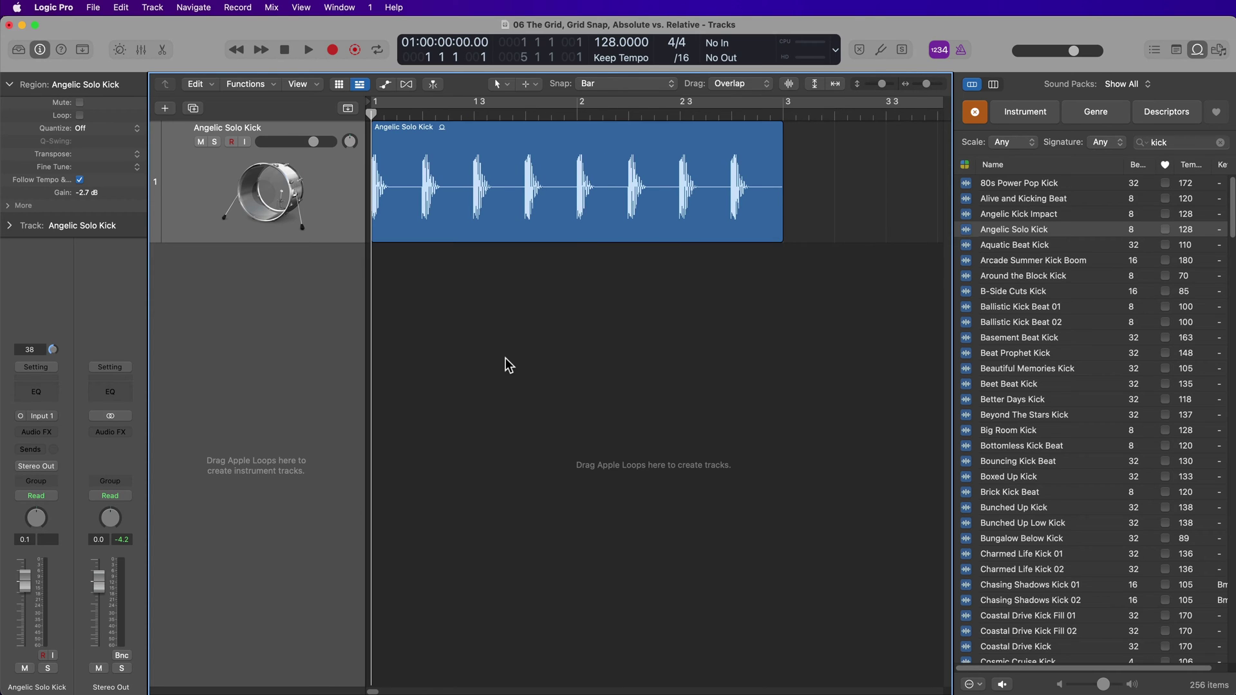
pyautogui.click(1196, 50)
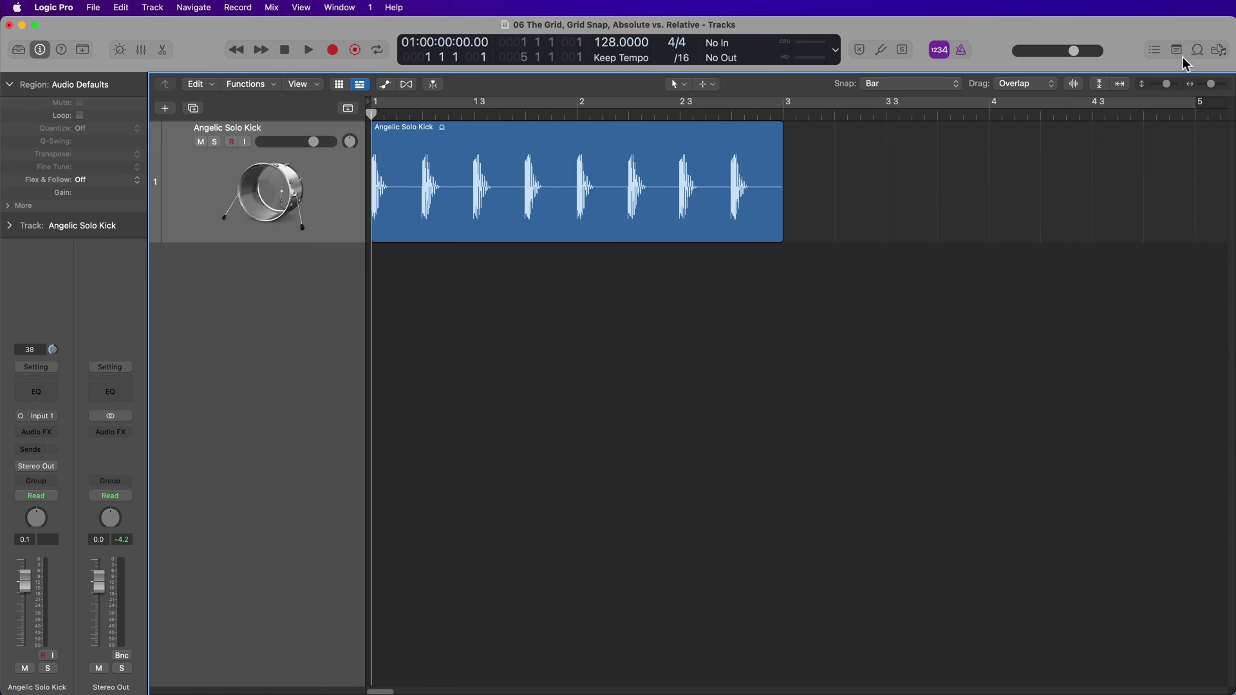
pyautogui.press('super+Down')
pyautogui.press('super+Down')
pyautogui.press('super+Down')
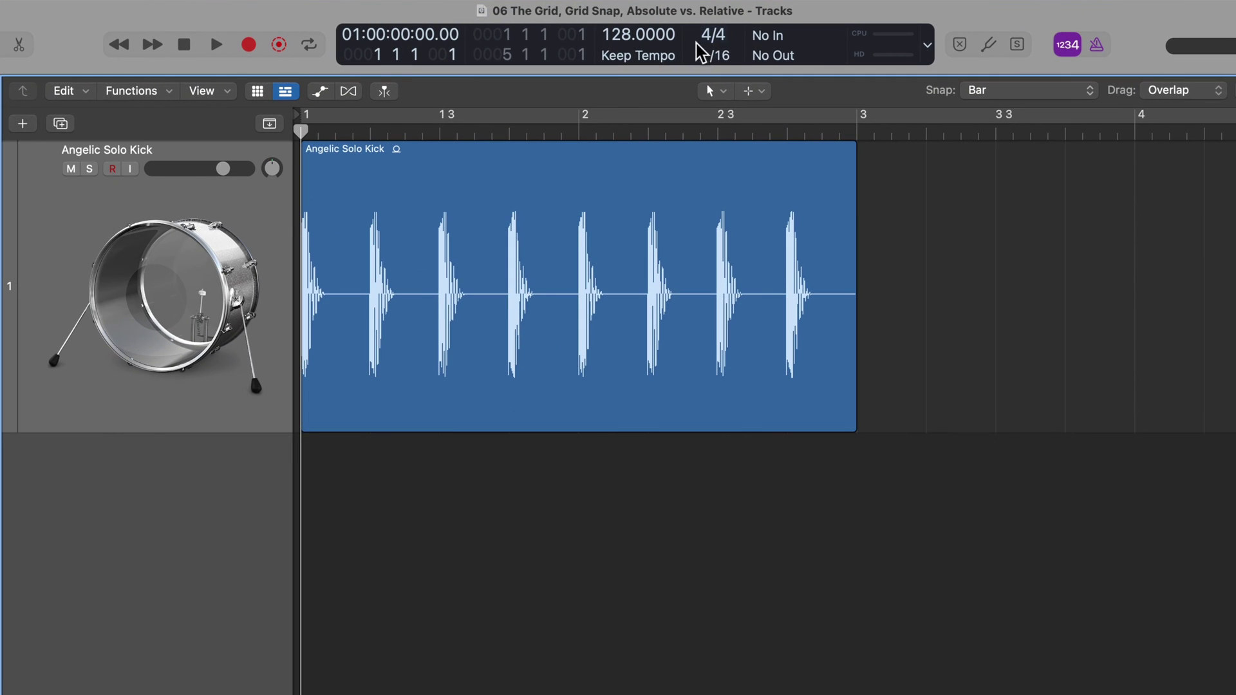
# Select the kick region and play it from the start of the project.
pyautogui.click(407, 237)
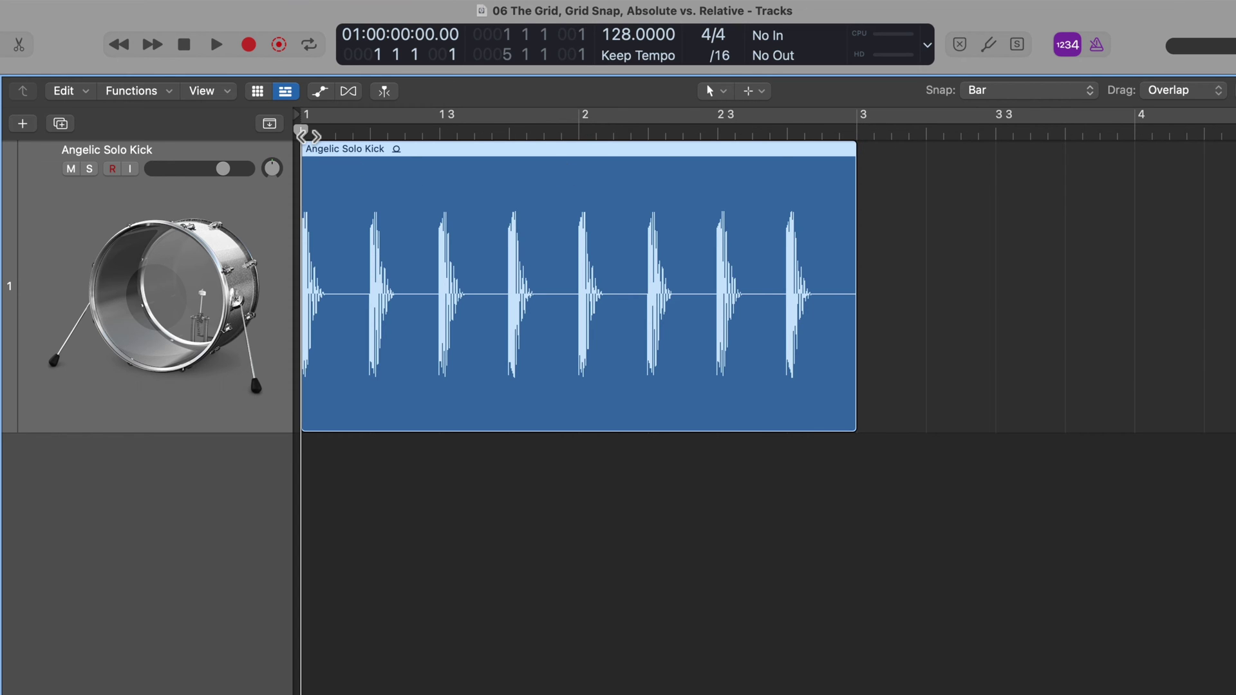
pyautogui.press('.')
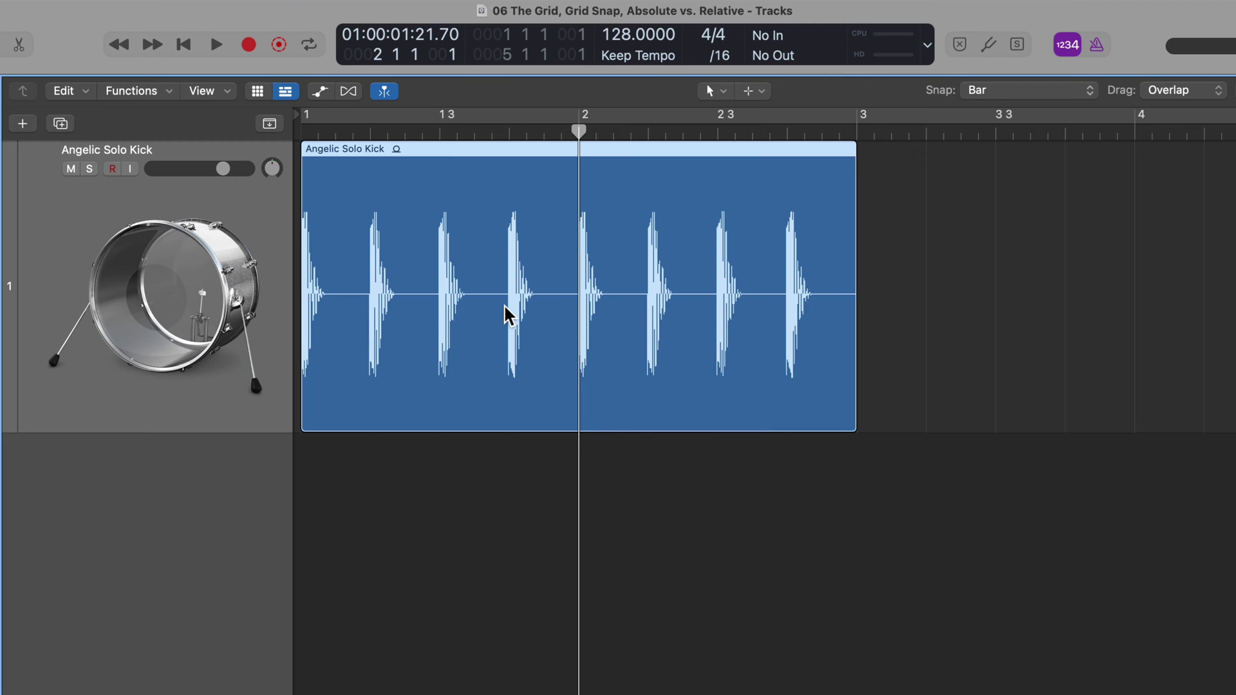
pyautogui.press('Return')
pyautogui.press('space')
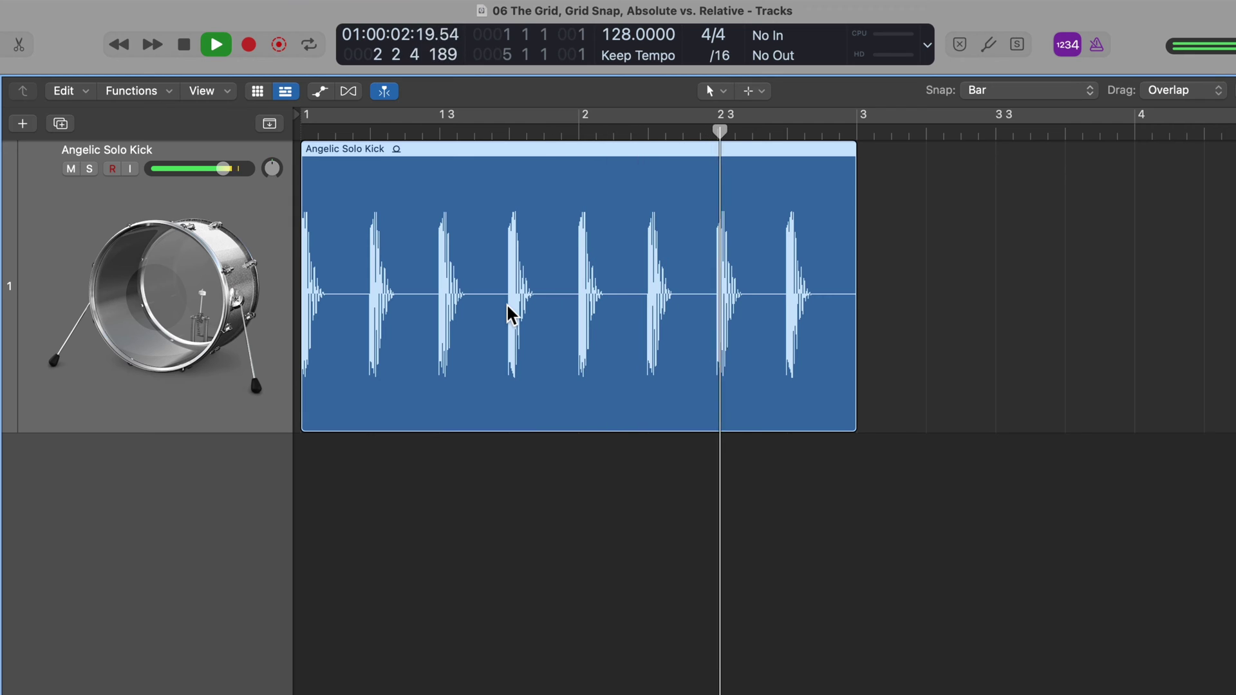
pyautogui.press('space')
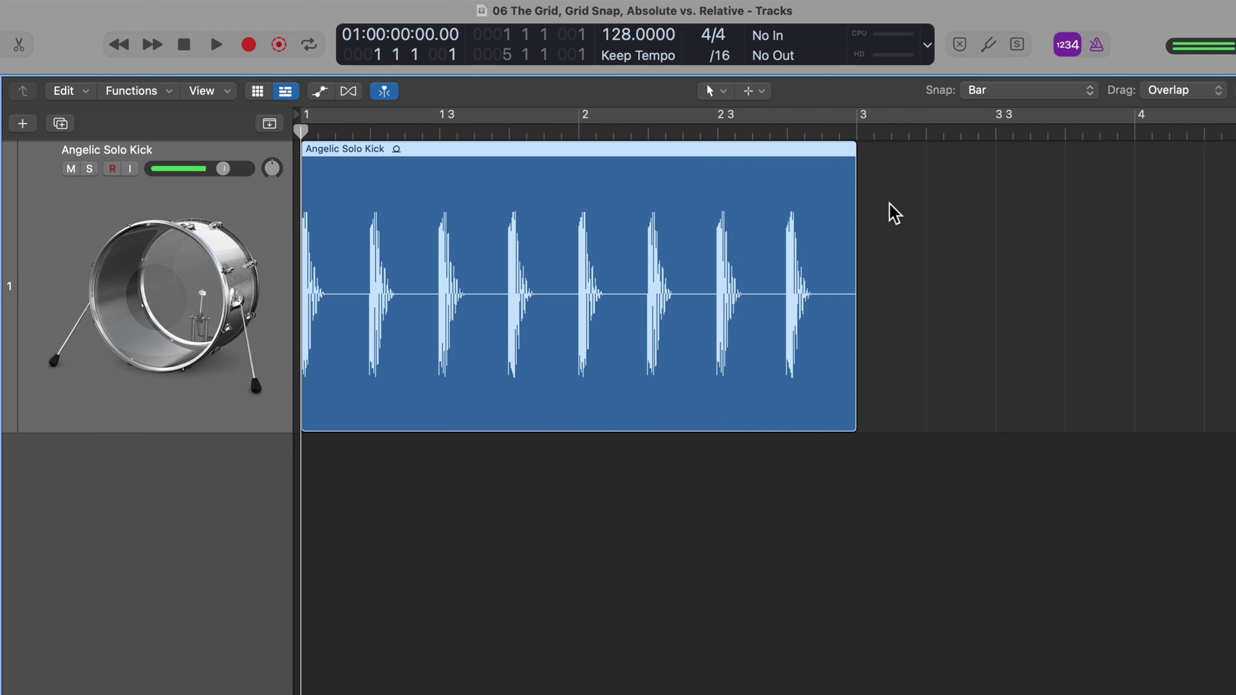
# Turn off the count-in and turn on the metronome click.
pyautogui.click(1066, 45)
pyautogui.click(1096, 45)
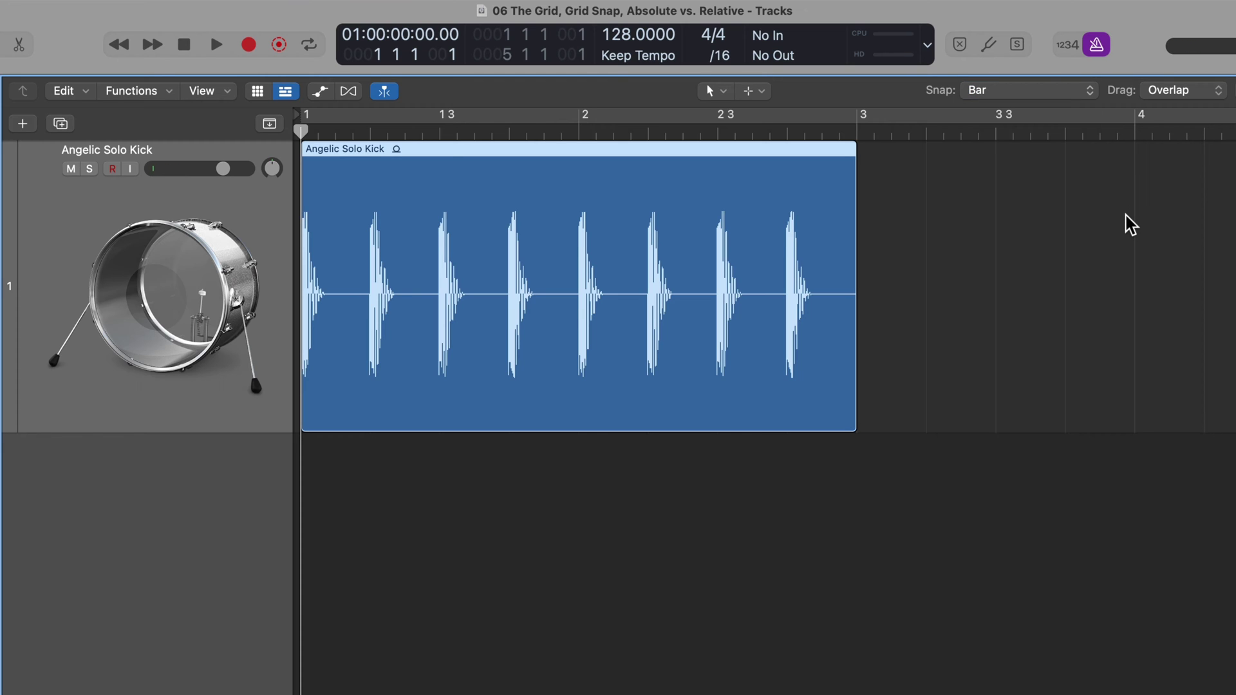
# Play the kick against the metronome and lower the kick track's volume to -2.6 dB.
pyautogui.press('space')
pyautogui.moveTo(223, 169)
pyautogui.mouseDown()
pyautogui.moveTo(182, 169)
pyautogui.moveTo(211, 169)
pyautogui.mouseUp()
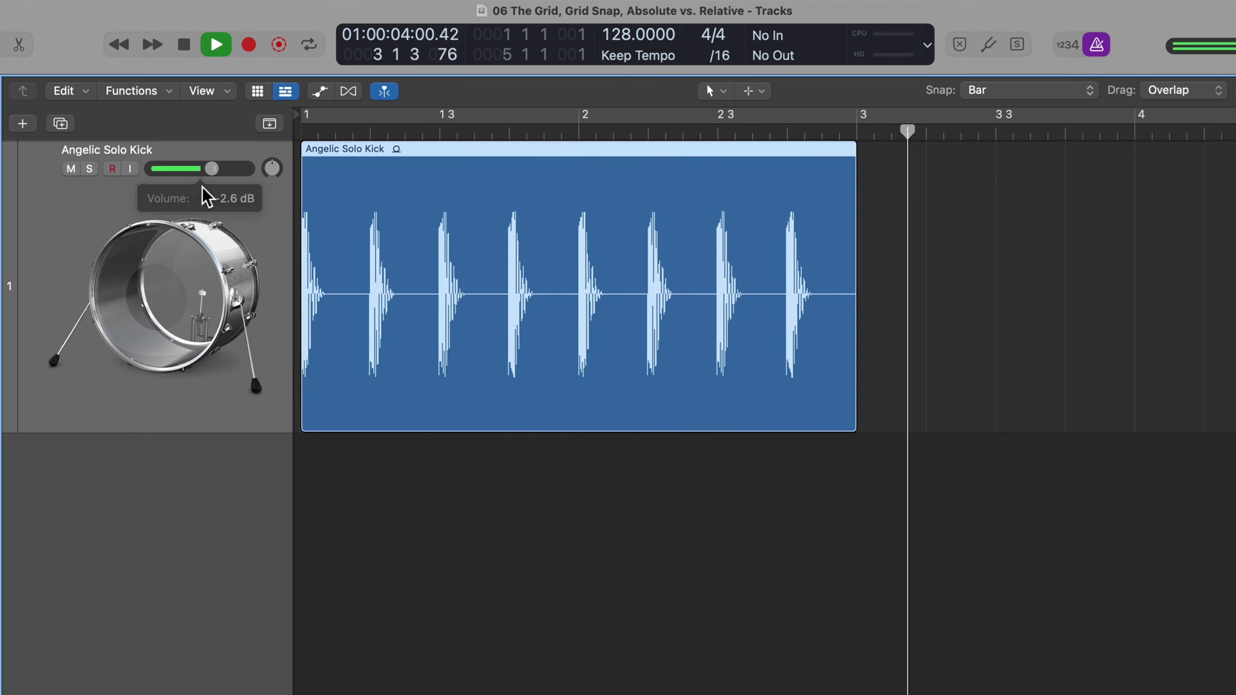
pyautogui.click(571, 613)
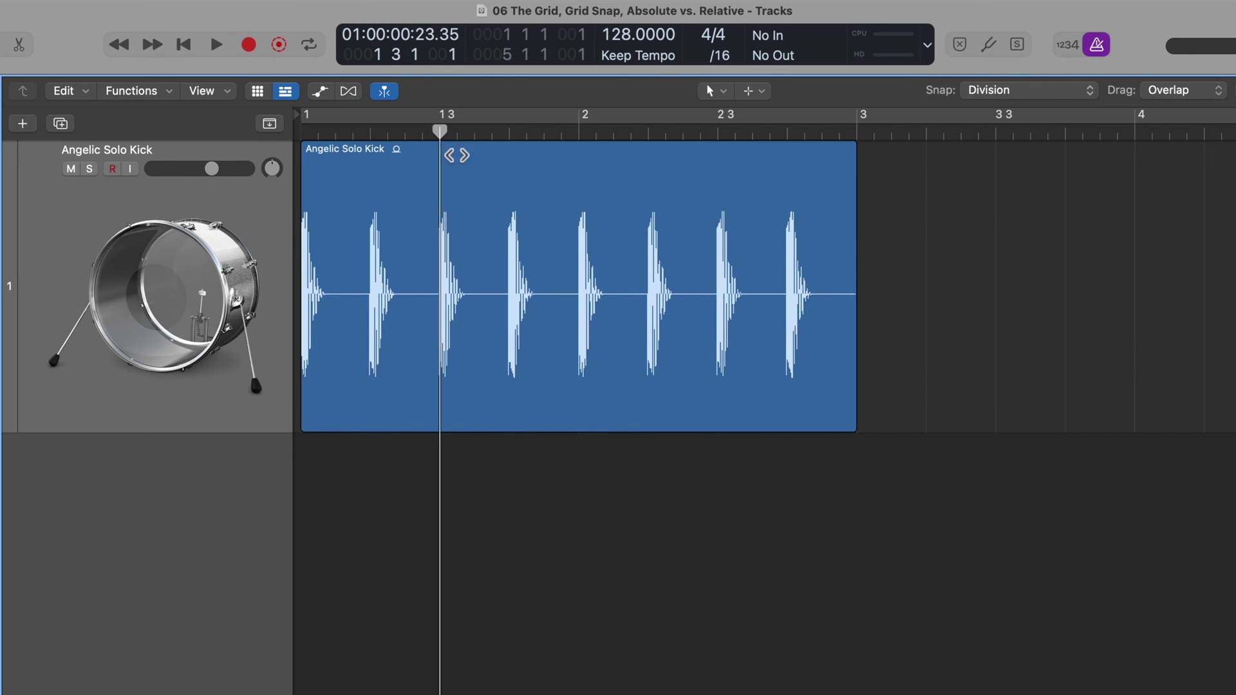
# Move the playhead along the grid to just past bar 3 and return it to bar 1.
pyautogui.moveTo(455, 154); pyautogui.dragTo(867, 148)
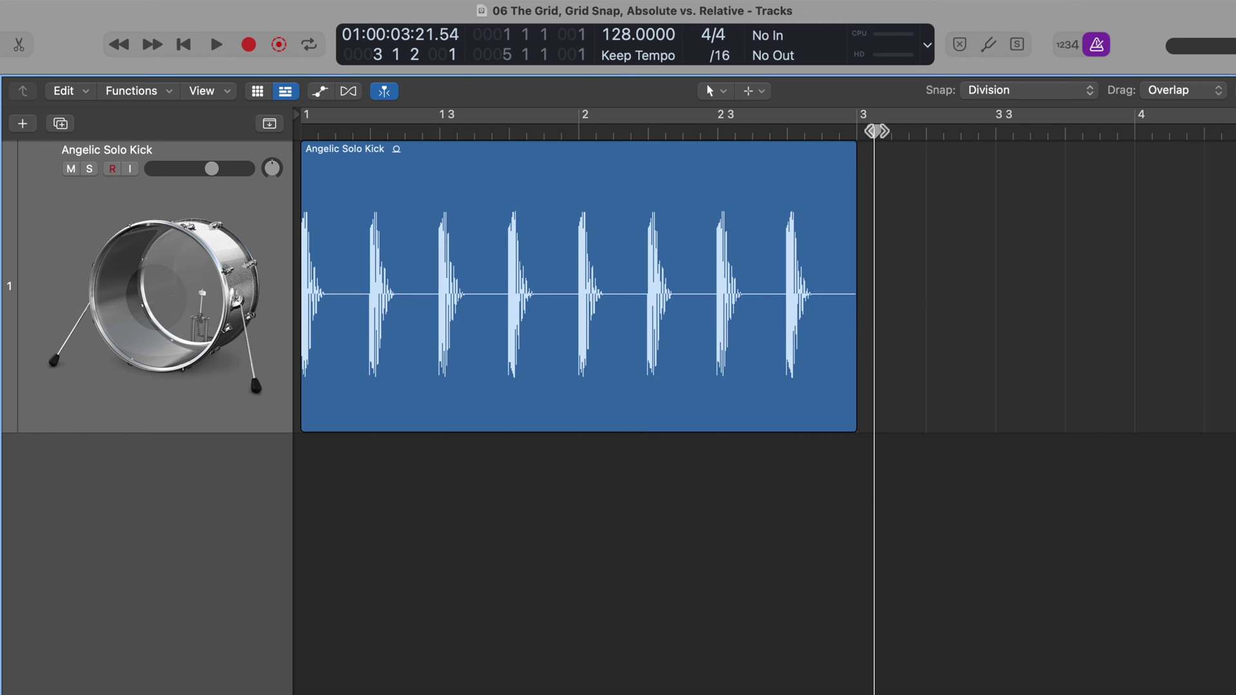
pyautogui.moveTo(877, 131); pyautogui.dragTo(300, 190)
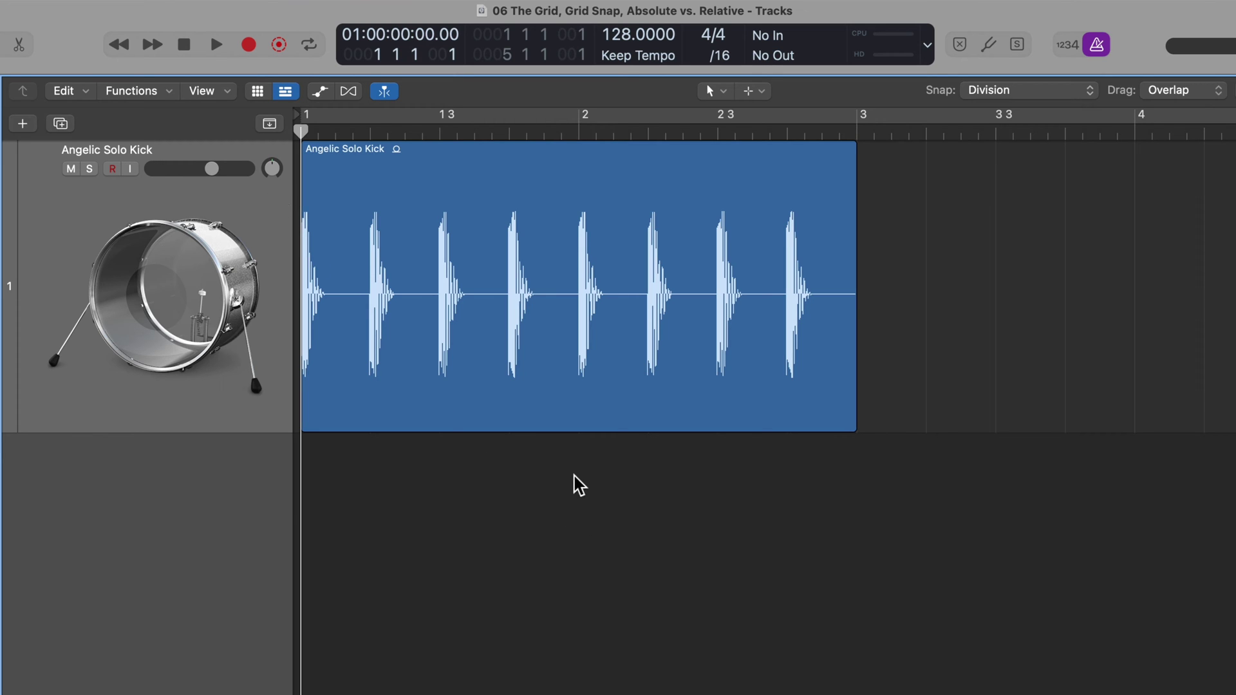
# Move the kick region about three beats later and bring it back to bar 1.
pyautogui.moveTo(432, 407); pyautogui.dragTo(652, 405)
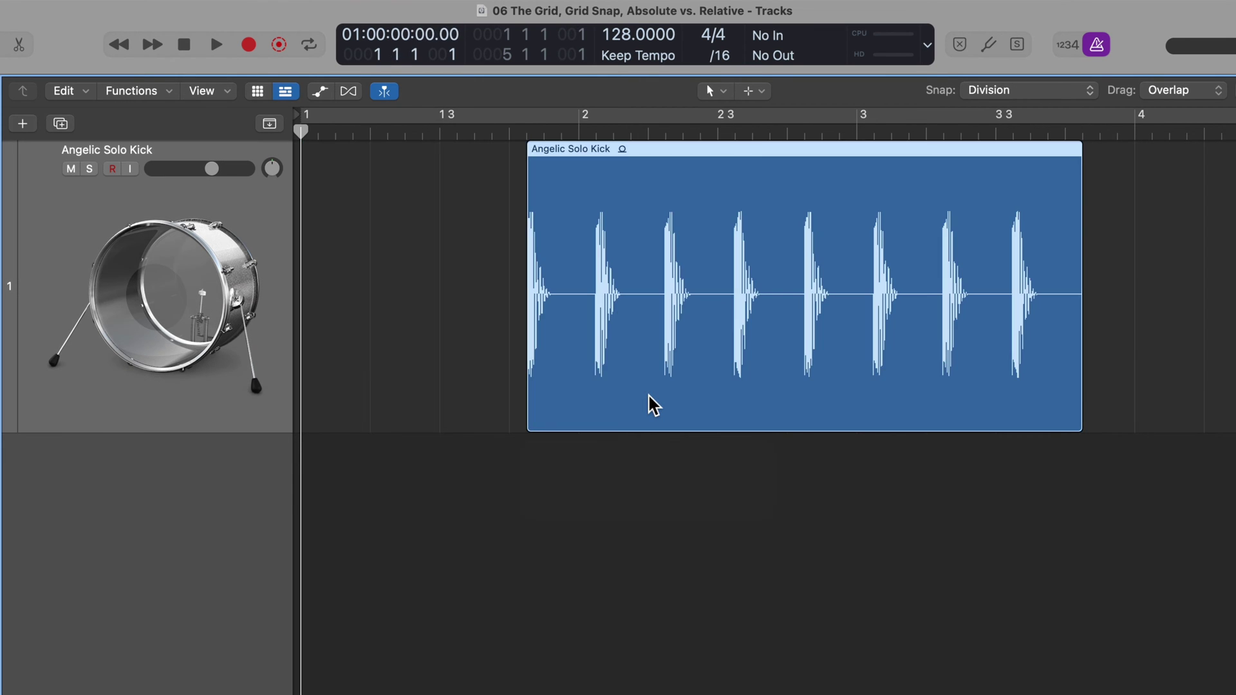
pyautogui.moveTo(667, 350); pyautogui.dragTo(425, 381)
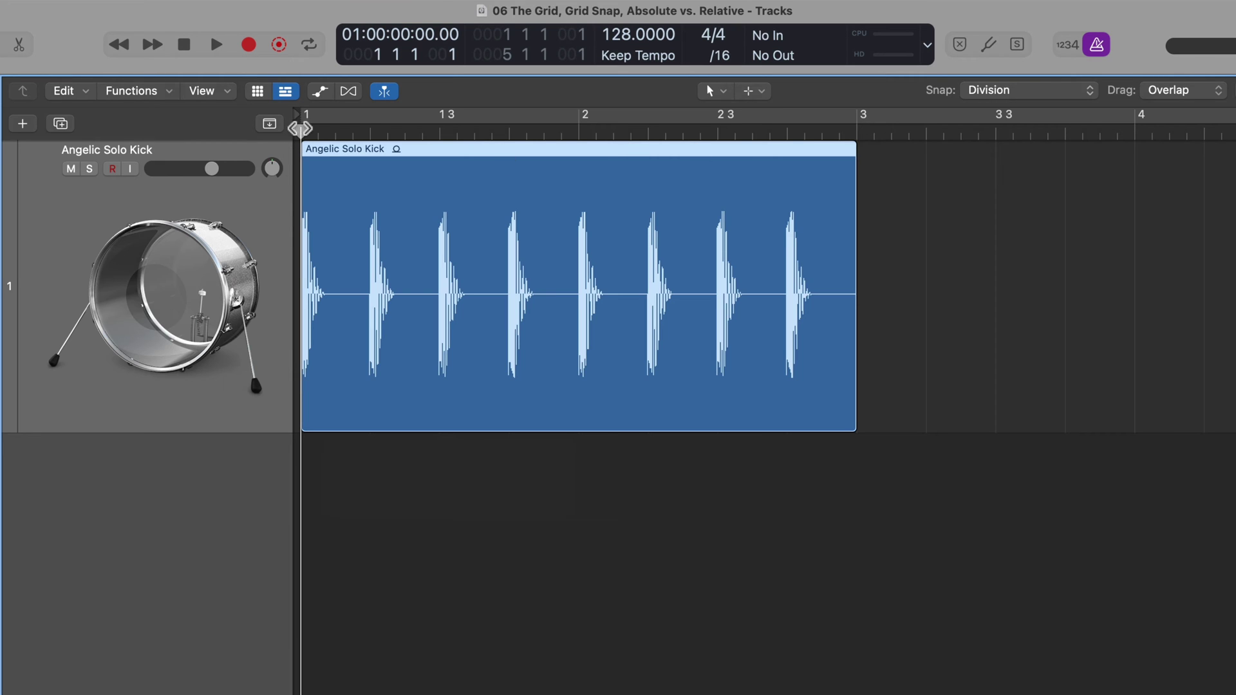
# Move the playhead to bar 4, back to bar 3, and return it to the project start.
pyautogui.moveTo(306, 137); pyautogui.dragTo(1137, 195)
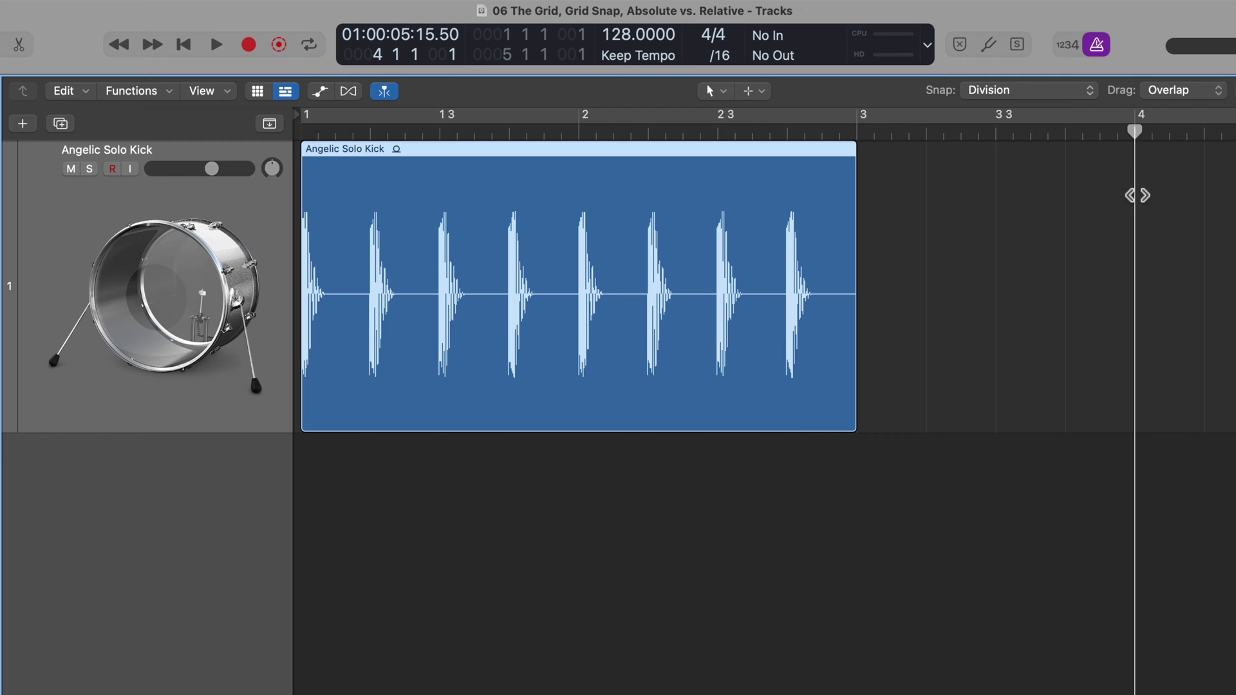
pyautogui.moveTo(1137, 195); pyautogui.dragTo(1137, 194)
pyautogui.moveTo(1135, 130); pyautogui.dragTo(856, 167)
pyautogui.press('Return')
# Zoom in to the beat level, move the playhead to beat 2 of bar 1, and return it to the start.
pyautogui.press('super+Right')
pyautogui.press('super+Right')
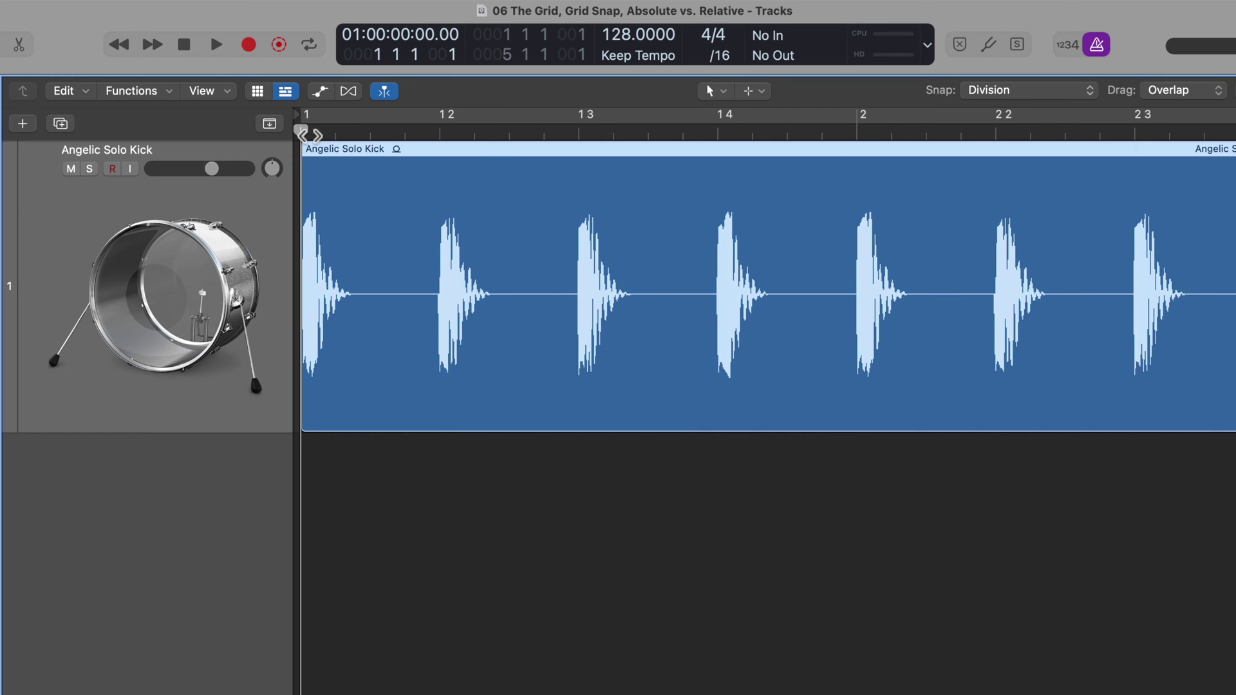
pyautogui.moveTo(303, 133); pyautogui.dragTo(432, 180)
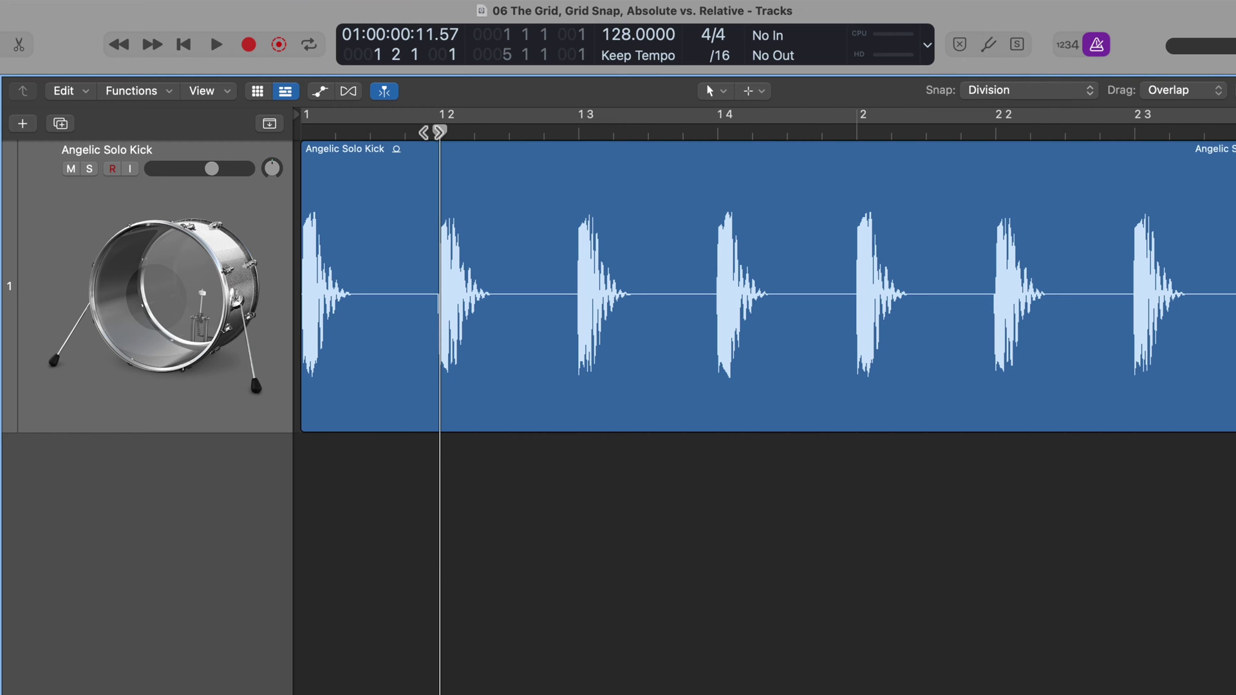
pyautogui.moveTo(433, 133); pyautogui.dragTo(268, 166)
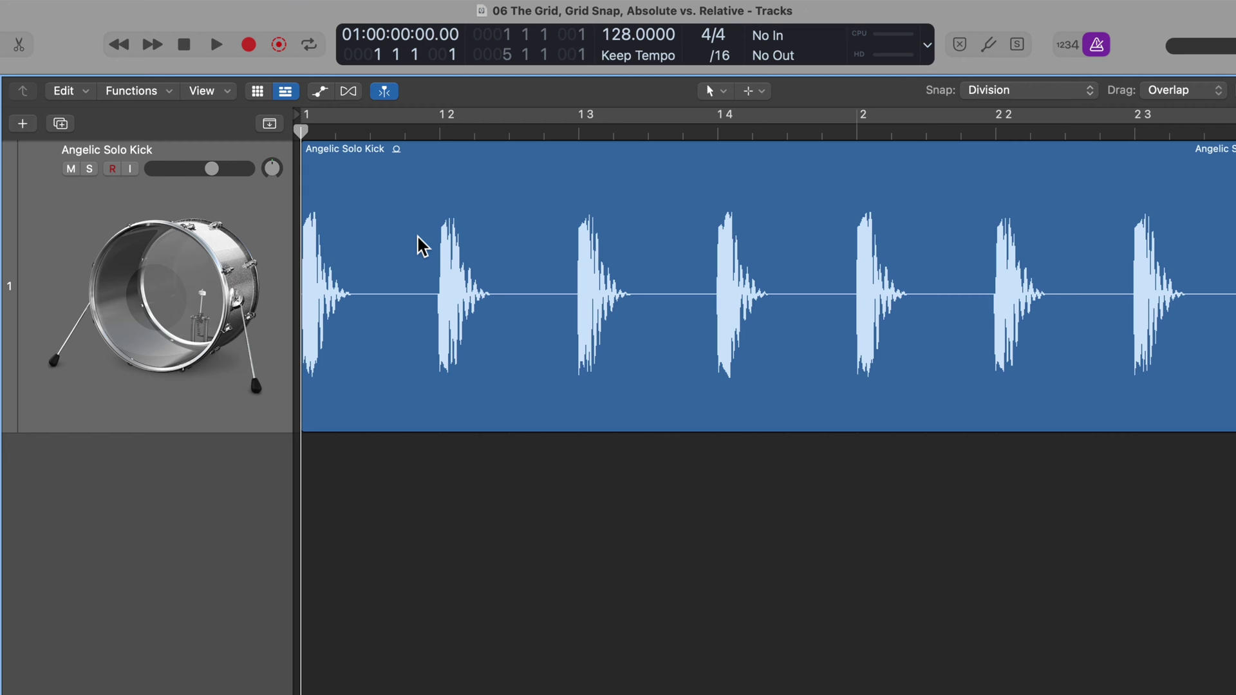
# Set a one-bar cycle range from bar 1 to bar 2 and turn cycle mode off.
pyautogui.moveTo(314, 117); pyautogui.dragTo(348, 206)
pyautogui.moveTo(318, 116); pyautogui.dragTo(859, 134)
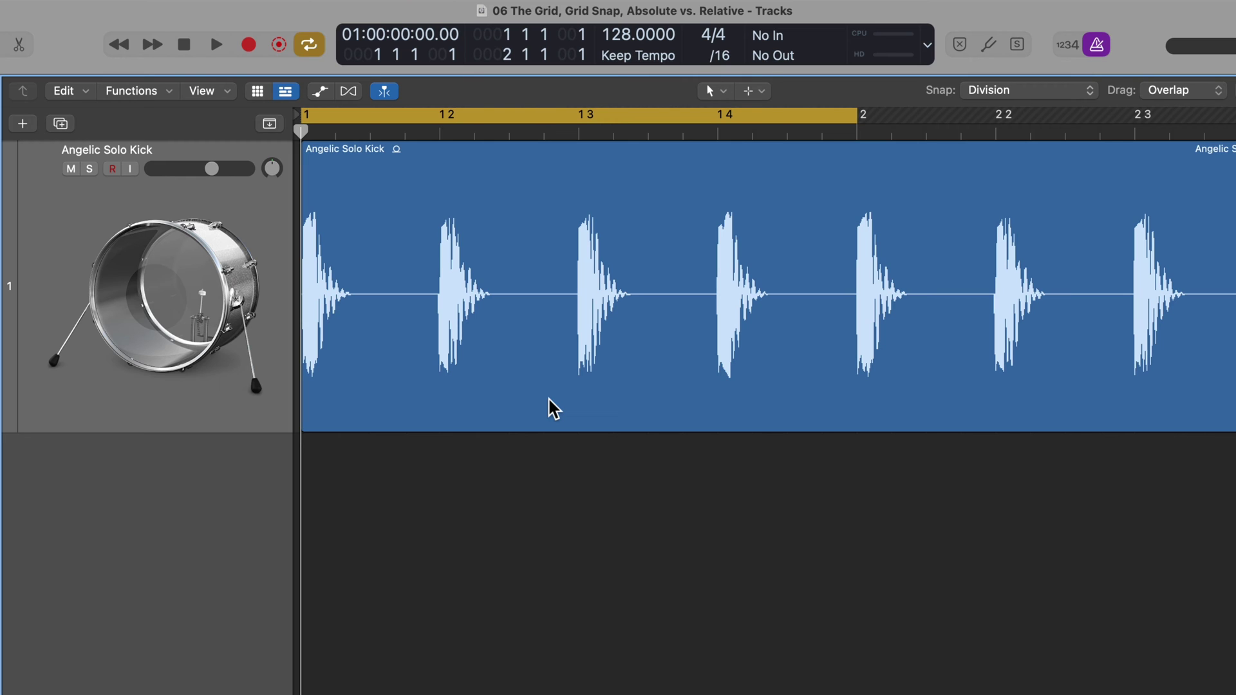
pyautogui.press('c')
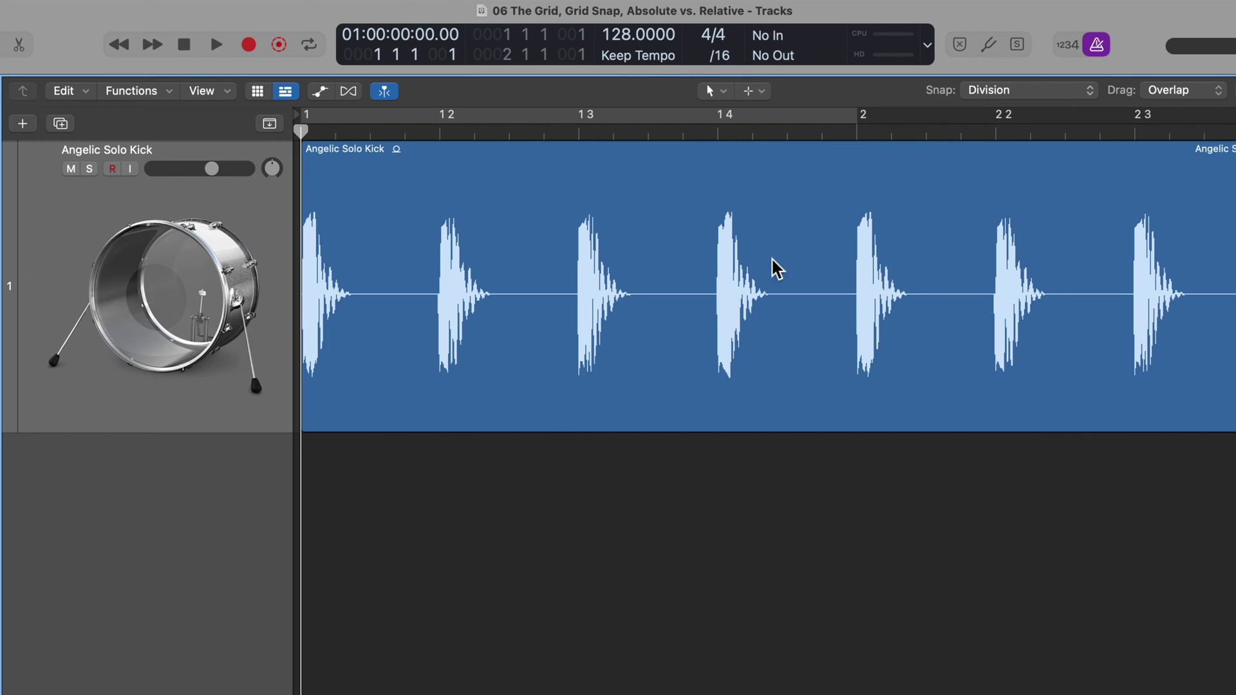
# Turn off grid snapping and try moving the kick region freely.
pyautogui.moveTo(974, 103)
pyautogui.click(972, 92)
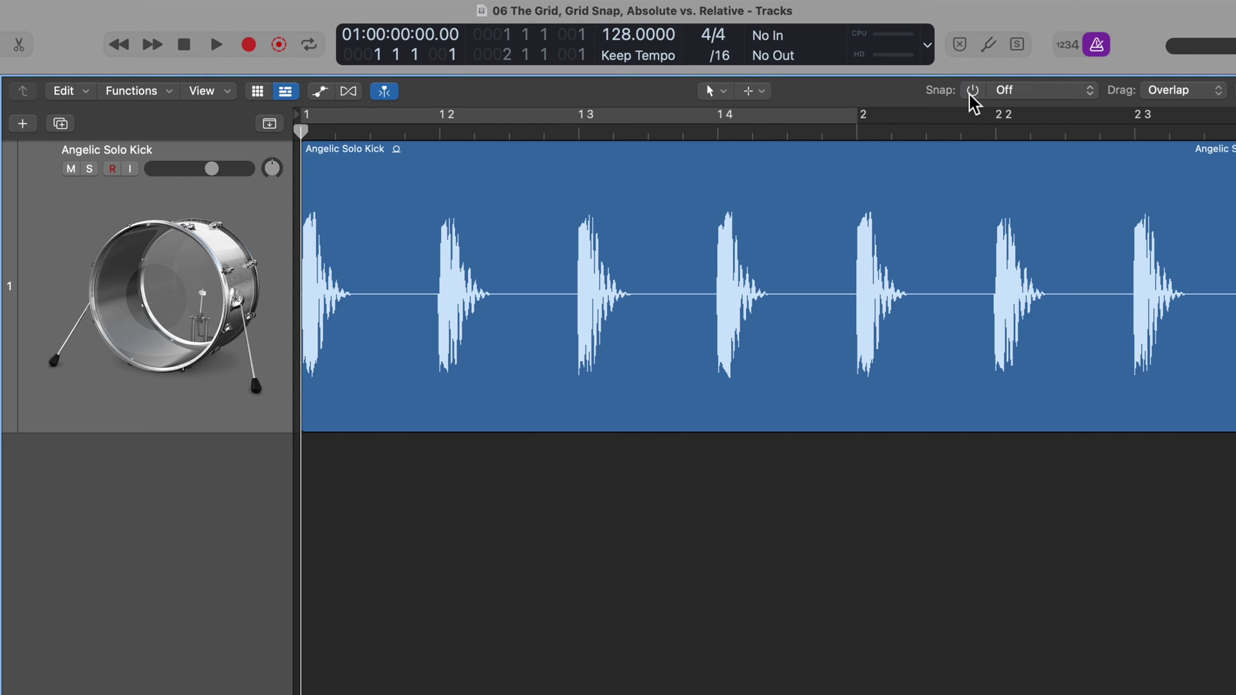
pyautogui.moveTo(457, 262); pyautogui.dragTo(399, 303)
# Set the snap value to Bar and try moving the kick region along the grid.
pyautogui.click(1014, 91)
pyautogui.click(1049, 182)
pyautogui.moveTo(415, 266)
pyautogui.mouseDown()
pyautogui.moveTo(686, 254)
pyautogui.moveTo(412, 273)
pyautogui.moveTo(568, 276)
pyautogui.moveTo(650, 264)
pyautogui.moveTo(424, 262)
pyautogui.mouseUp()
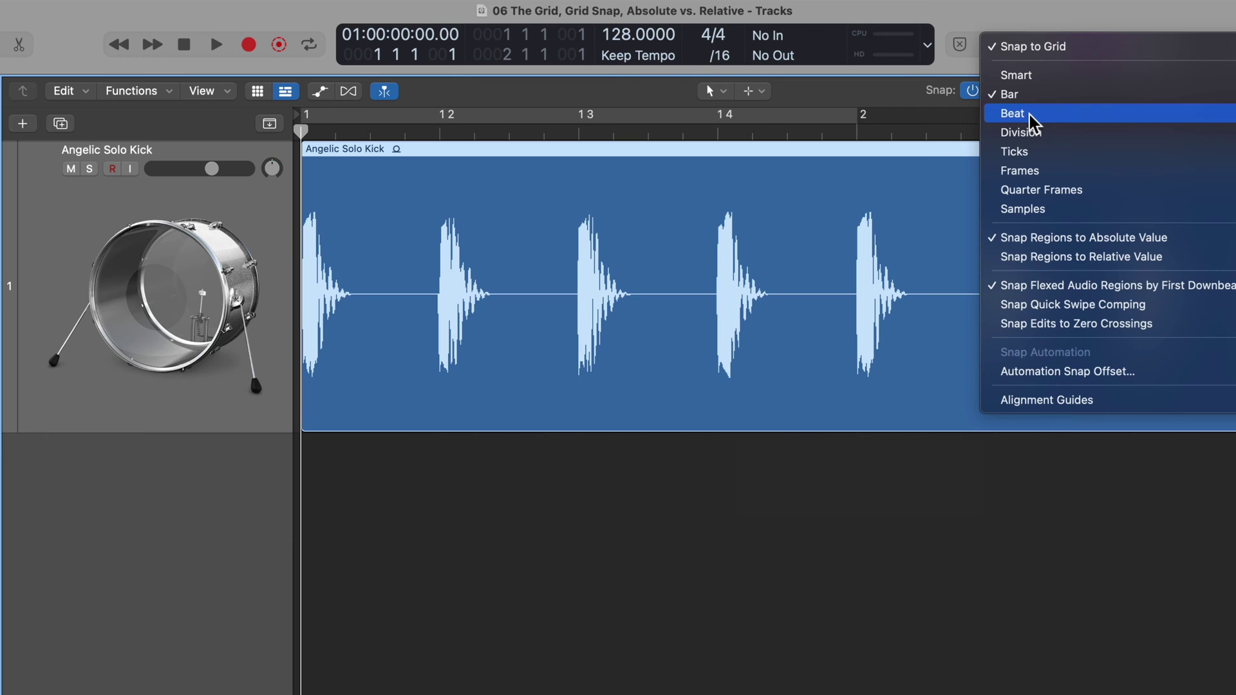
# Try moving the kick region with the snap value set to Beat, and set snapping back to Bar.
pyautogui.click(1029, 115)
pyautogui.moveTo(545, 266); pyautogui.dragTo(680, 231)
pyautogui.click(1066, 90)
pyautogui.click(1056, 75)
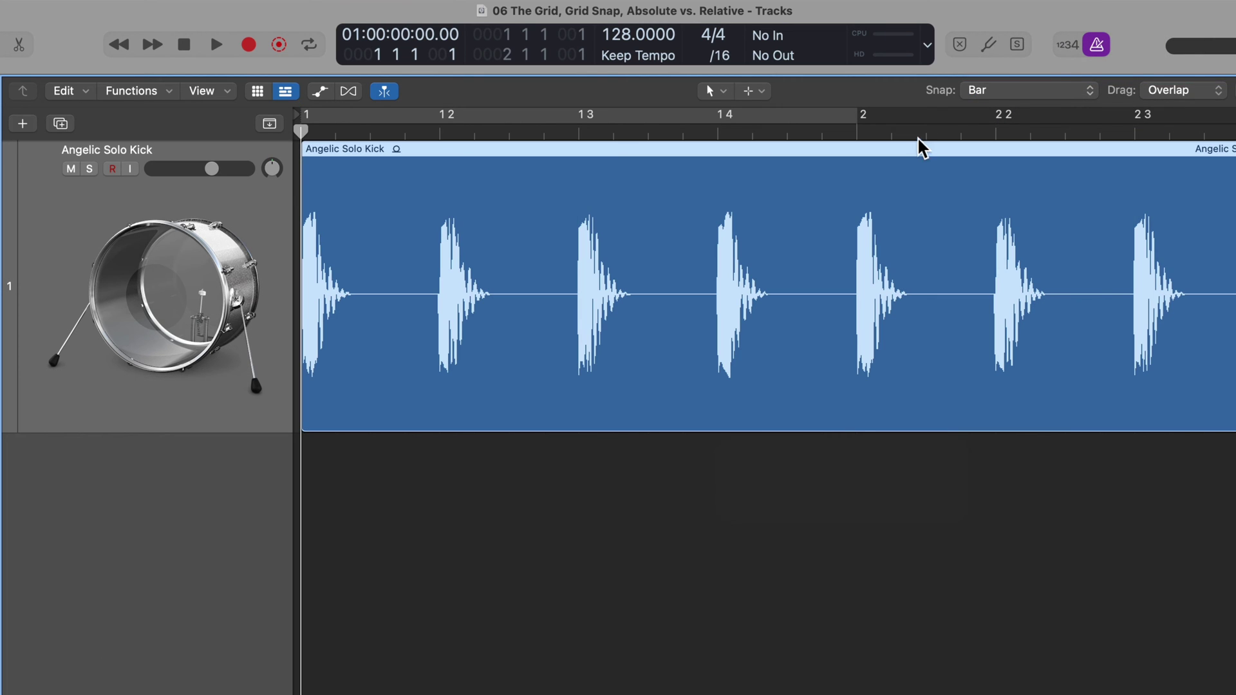
# Set the snap value to Smart and try moving the kick region.
pyautogui.click(1028, 103)
pyautogui.click(1037, 75)
pyautogui.moveTo(412, 295); pyautogui.dragTo(382, 279)
# Toggle grid snapping off and on again, and set the snap value to Division.
pyautogui.moveTo(1063, 91)
pyautogui.click(981, 93)
pyautogui.click(978, 91)
pyautogui.click(989, 96)
pyautogui.click(989, 95)
pyautogui.click(1024, 92)
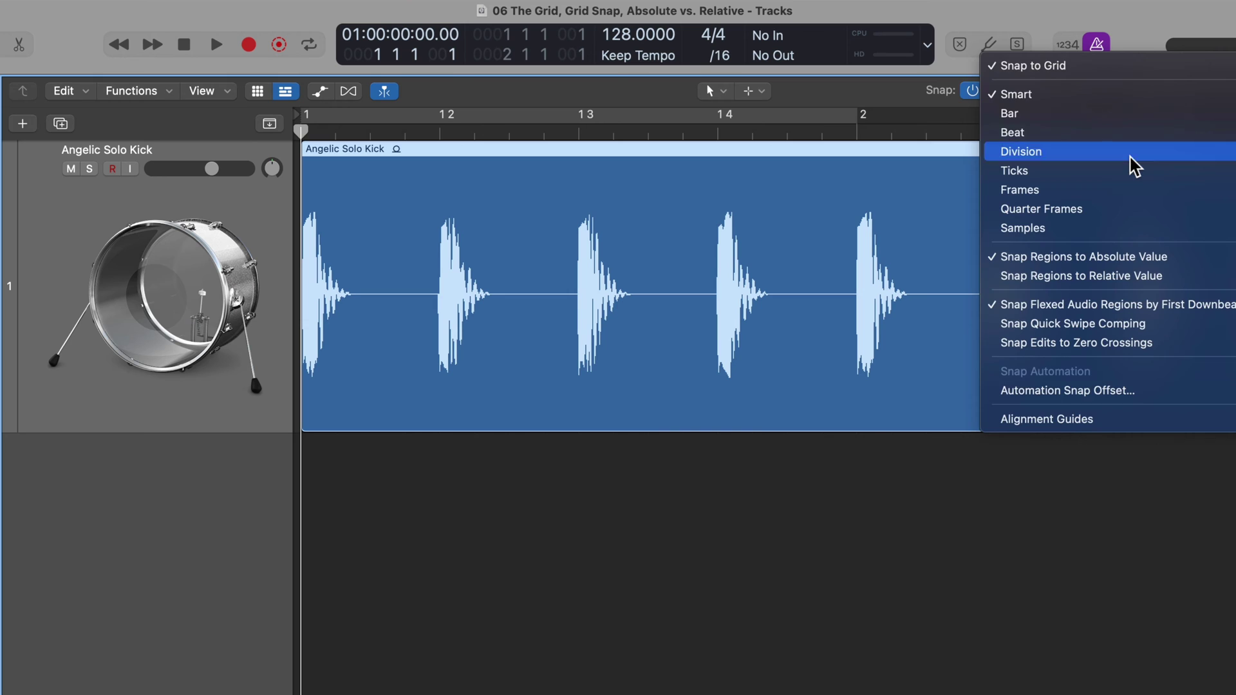
pyautogui.click(1131, 154)
pyautogui.click(1059, 90)
pyautogui.click(1068, 99)
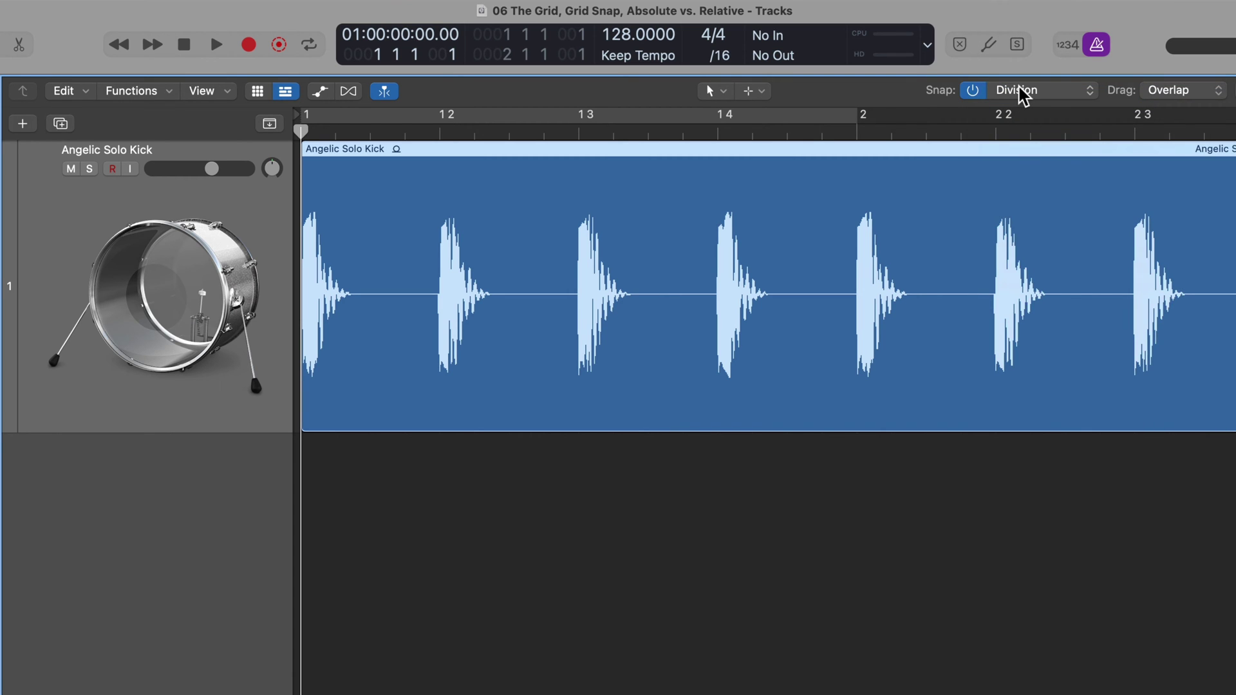
# Turn off grid snapping and try moving the kick region freely.
pyautogui.click(972, 90)
pyautogui.moveTo(361, 293); pyautogui.dragTo(331, 384)
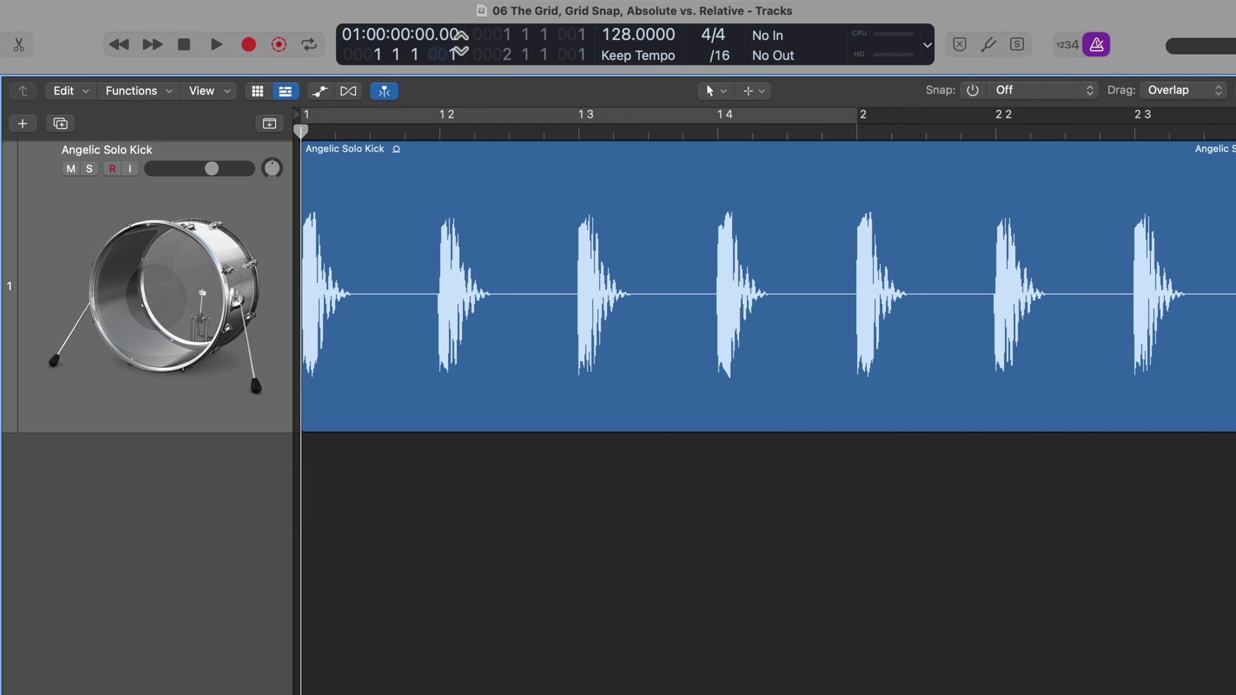
# Switch the control bar display to Beats & Project and back to Custom.
pyautogui.click(928, 43)
pyautogui.click(990, 3)
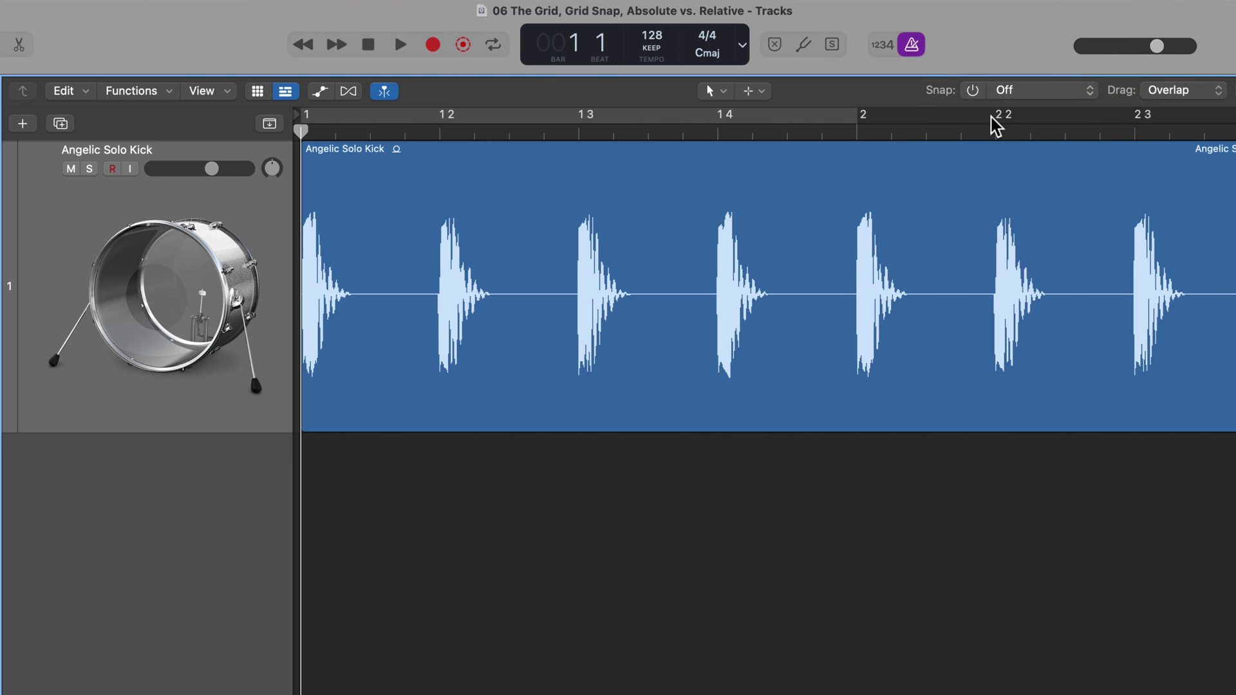
pyautogui.click(744, 43)
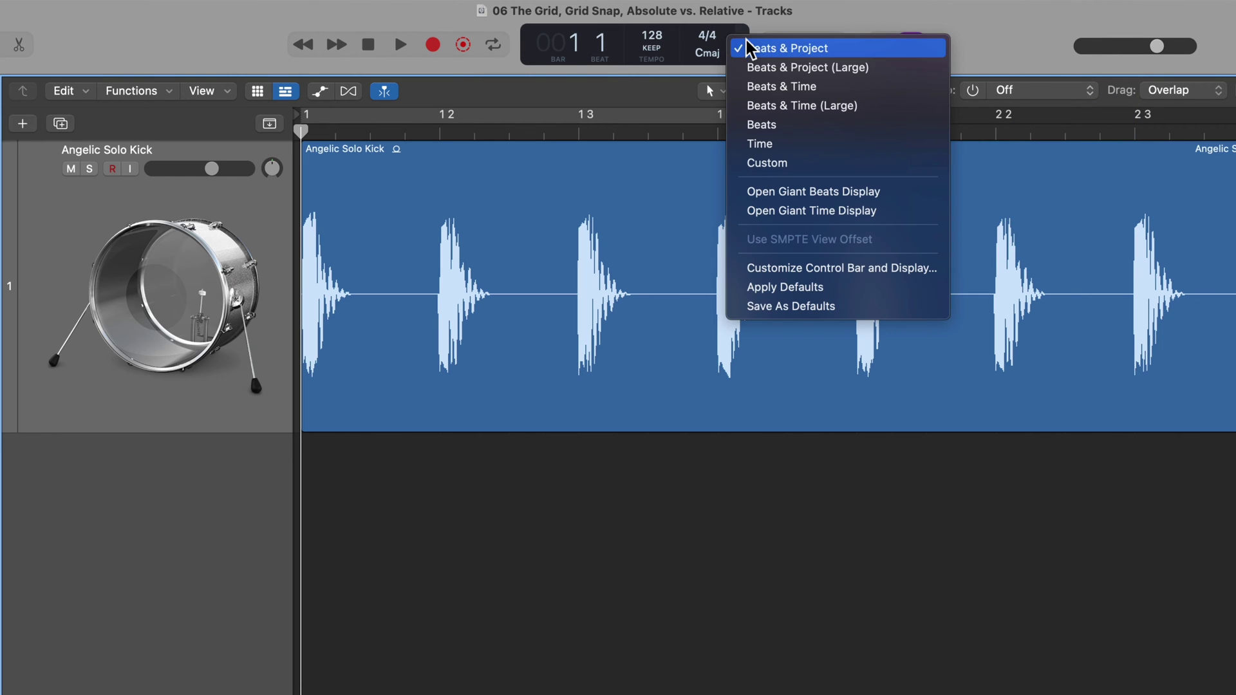
pyautogui.click(829, 168)
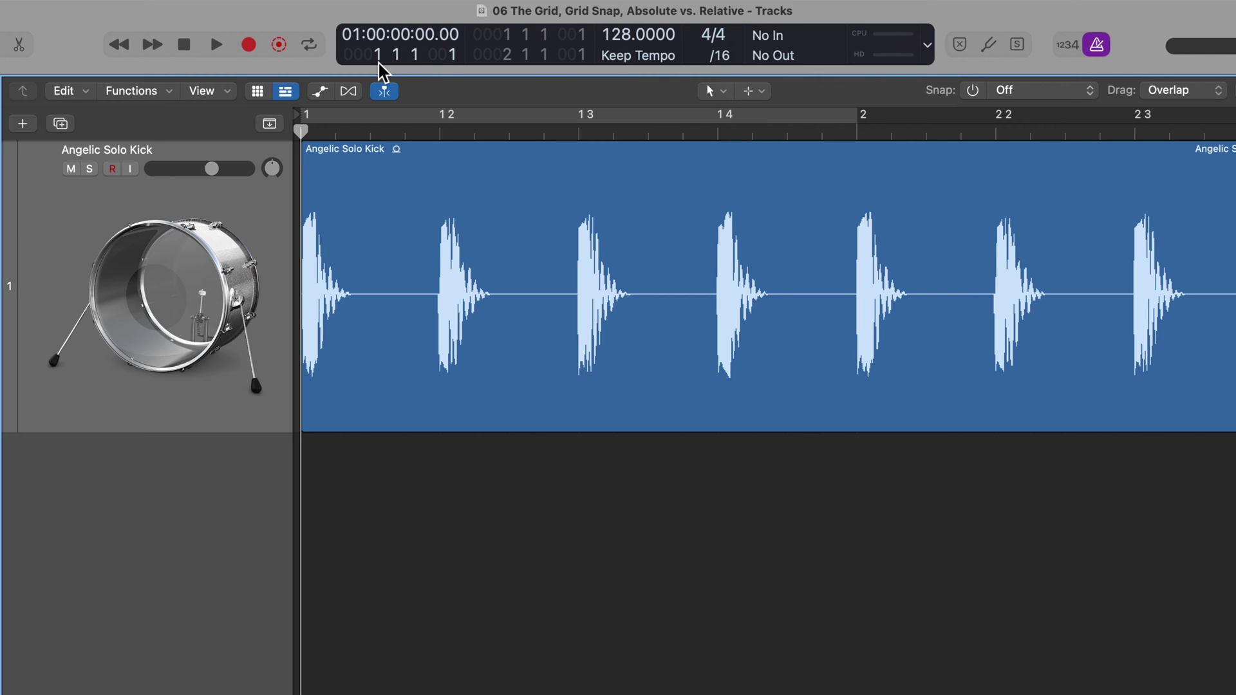
# Try positioning the playhead and the kick region freely off the grid with snapping off.
pyautogui.moveTo(447, 132); pyautogui.dragTo(279, 215)
pyautogui.moveTo(400, 296); pyautogui.dragTo(356, 270)
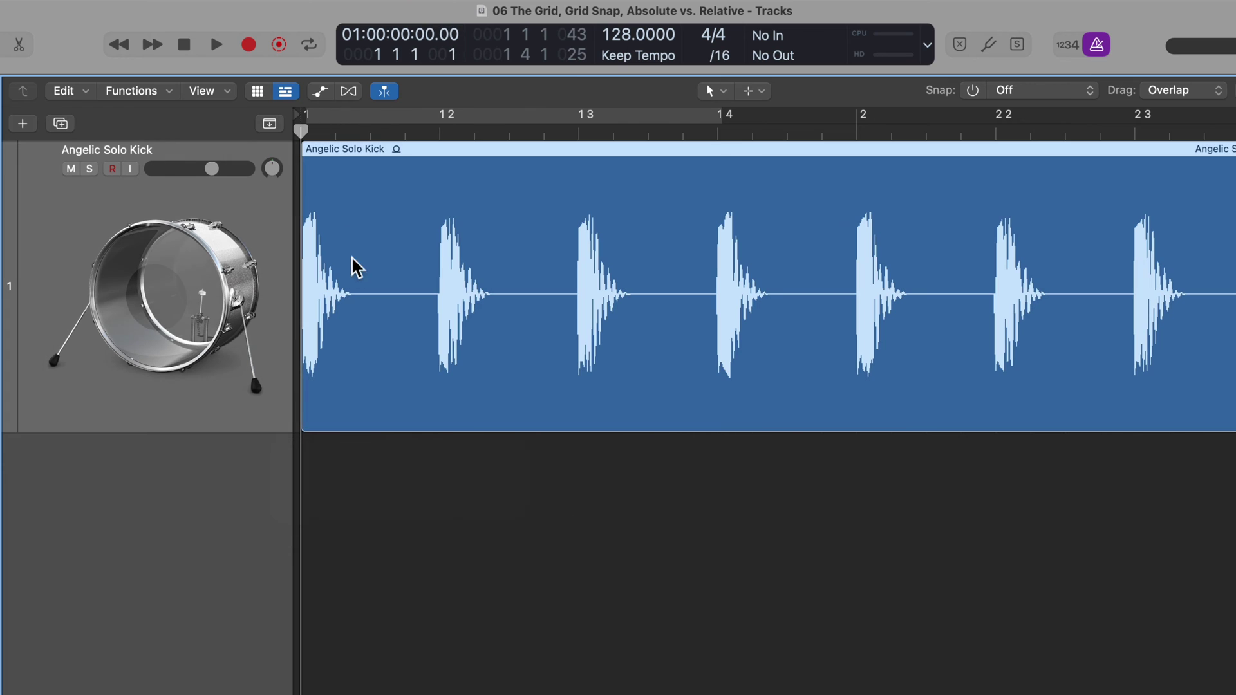
pyautogui.moveTo(302, 136)
pyautogui.mouseDown()
pyautogui.moveTo(392, 135)
pyautogui.moveTo(300, 135)
pyautogui.mouseUp()
pyautogui.moveTo(400, 249); pyautogui.dragTo(361, 243)
pyautogui.moveTo(400, 243); pyautogui.dragTo(395, 247)
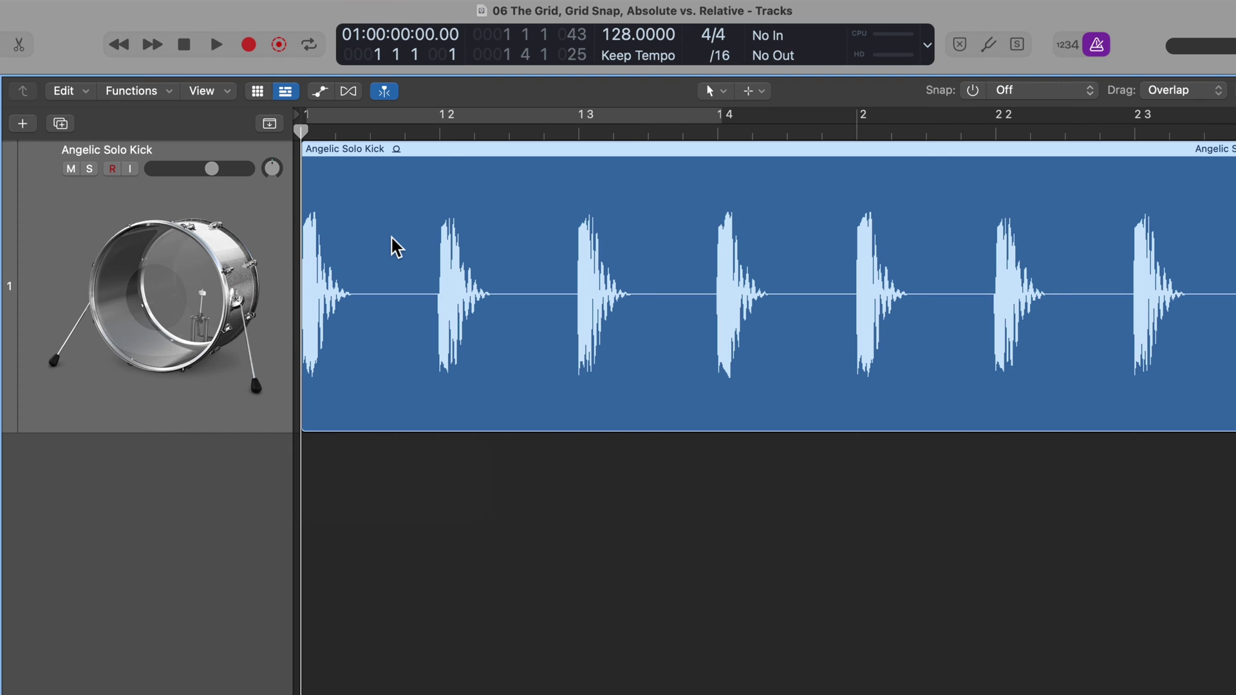
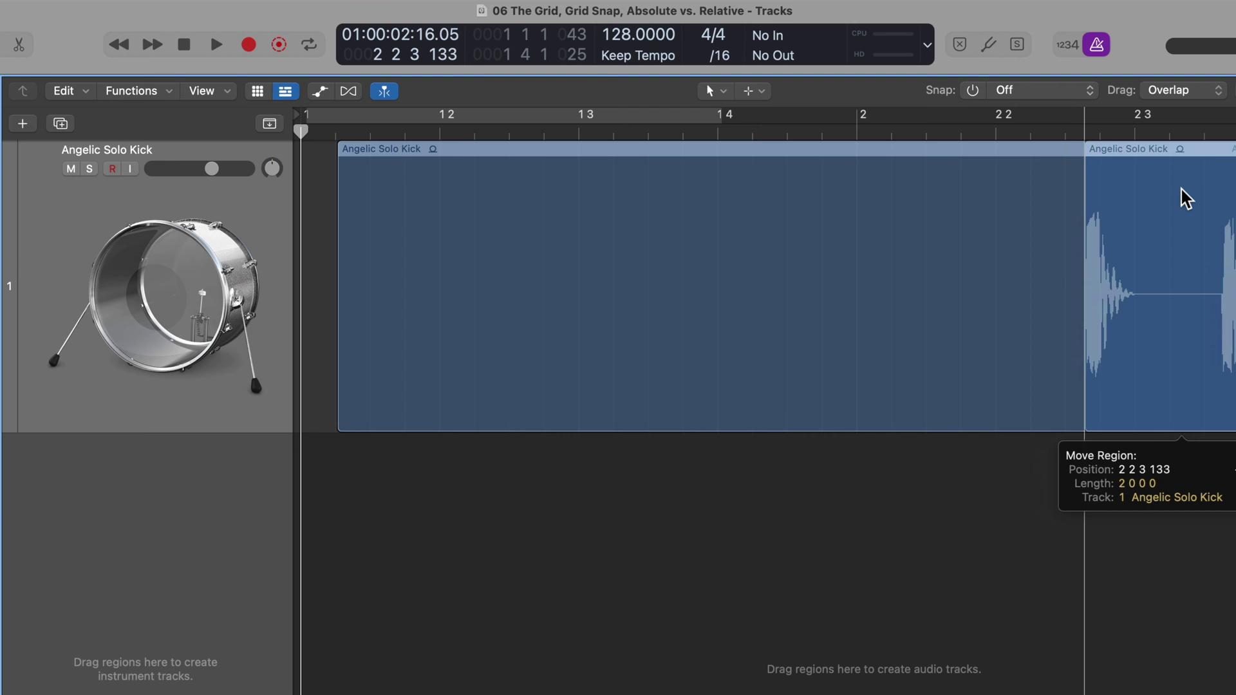
pyautogui.moveTo(1186, 198); pyautogui.dragTo(316, 209)
pyautogui.moveTo(451, 134); pyautogui.dragTo(435, 132)
# Turn snapping back on at Division and try moving the playhead and the kick region along the divisions.
pyautogui.click(973, 91)
pyautogui.moveTo(440, 130)
pyautogui.mouseDown()
pyautogui.moveTo(277, 153)
pyautogui.moveTo(448, 152)
pyautogui.mouseUp()
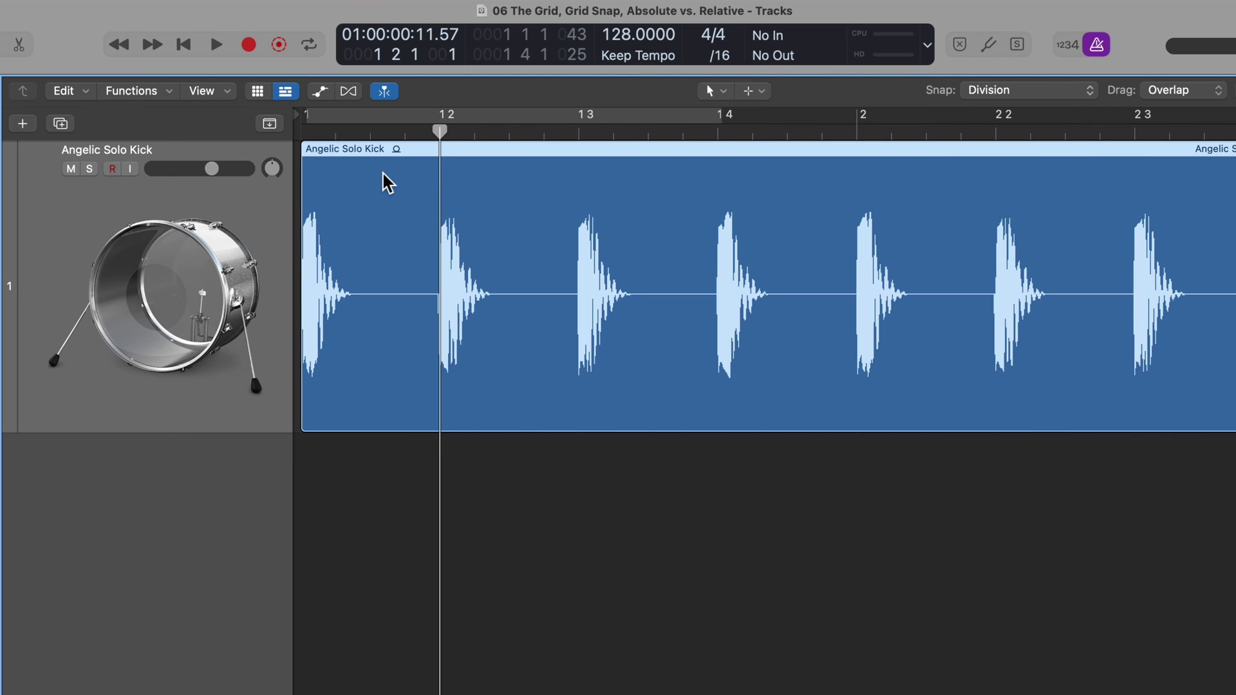
pyautogui.moveTo(445, 135); pyautogui.dragTo(330, 149)
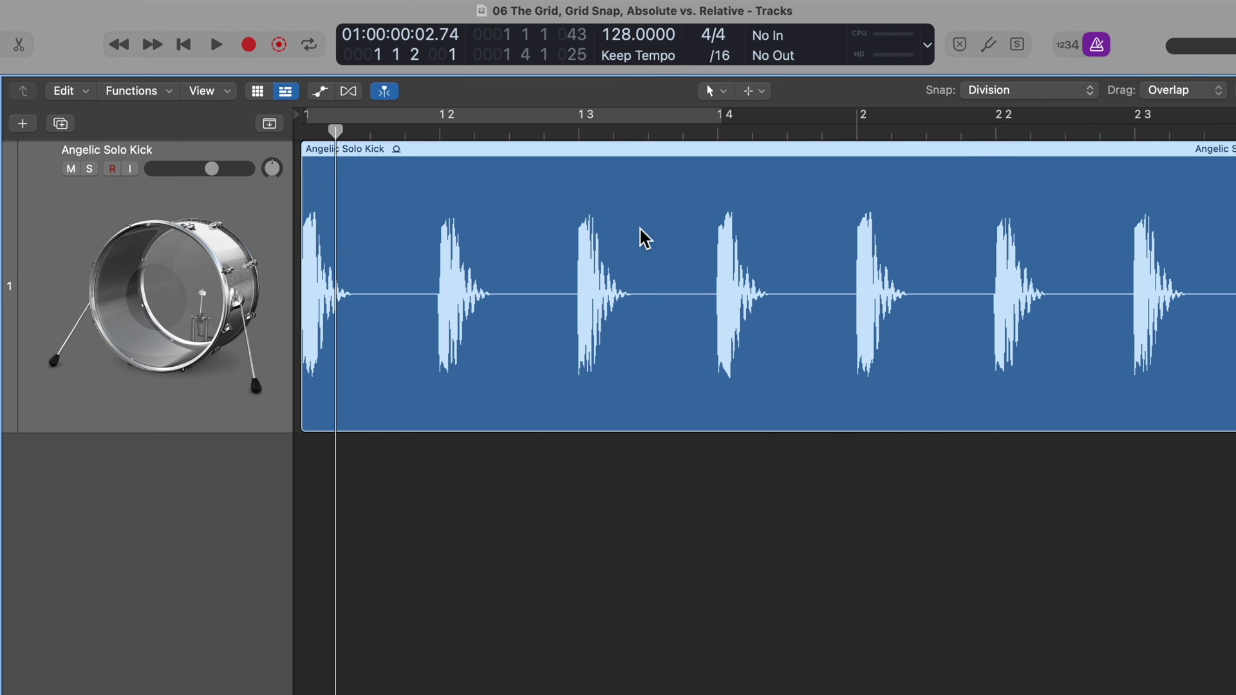
pyautogui.moveTo(334, 130); pyautogui.dragTo(309, 132)
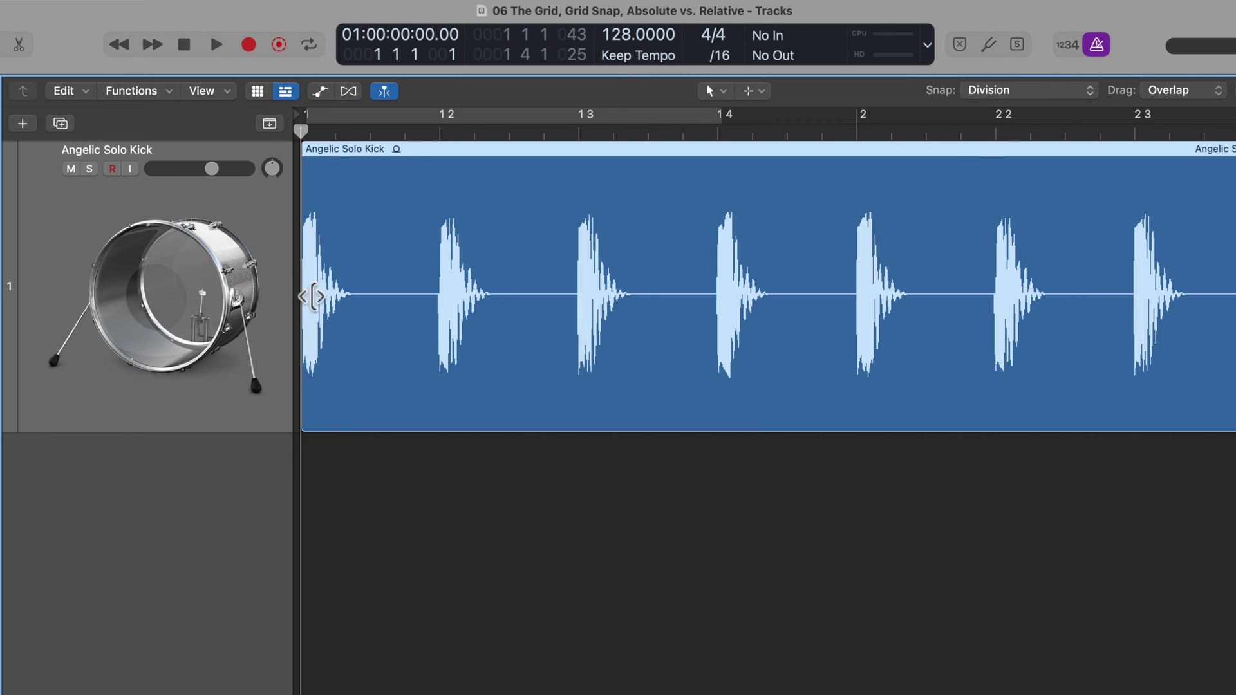
pyautogui.moveTo(341, 303)
pyautogui.mouseDown()
pyautogui.moveTo(698, 296)
pyautogui.moveTo(1024, 307)
pyautogui.moveTo(367, 309)
pyautogui.moveTo(949, 326)
pyautogui.moveTo(751, 331)
pyautogui.moveTo(352, 309)
pyautogui.mouseUp()
# Set the snap value to Bar and try moving the kick region by whole bars.
pyautogui.click(1073, 91)
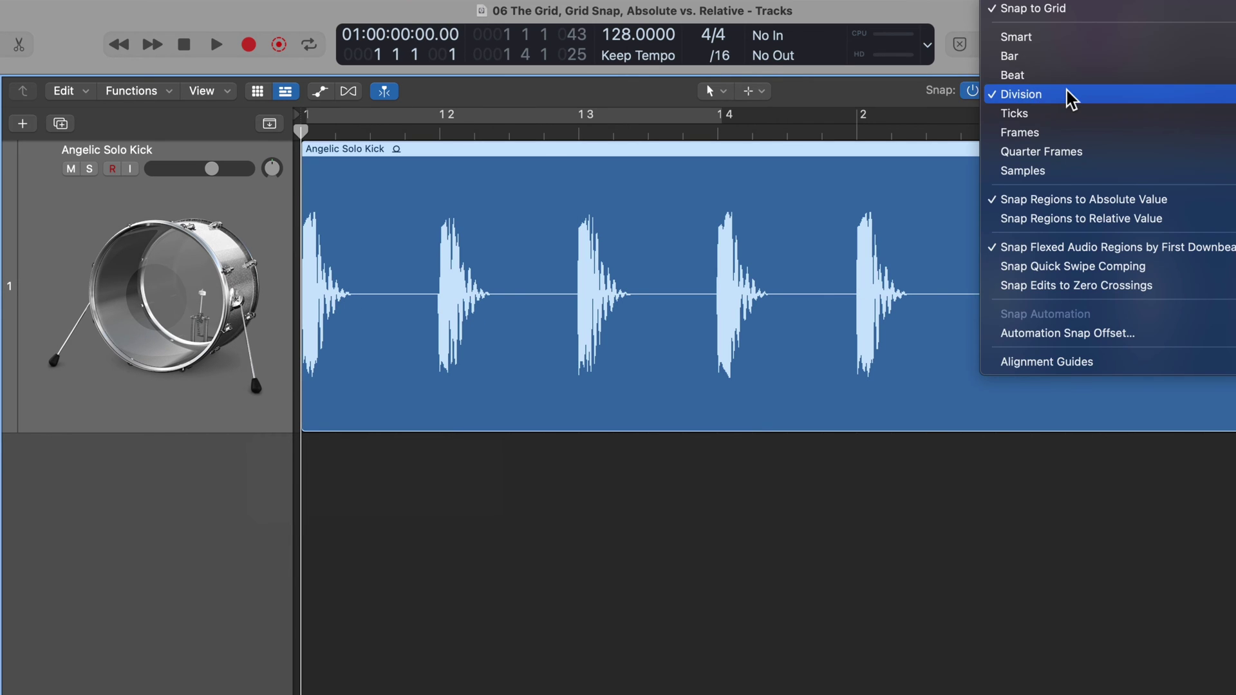
pyautogui.click(1060, 78)
pyautogui.moveTo(440, 247); pyautogui.dragTo(944, 264)
pyautogui.click(1065, 93)
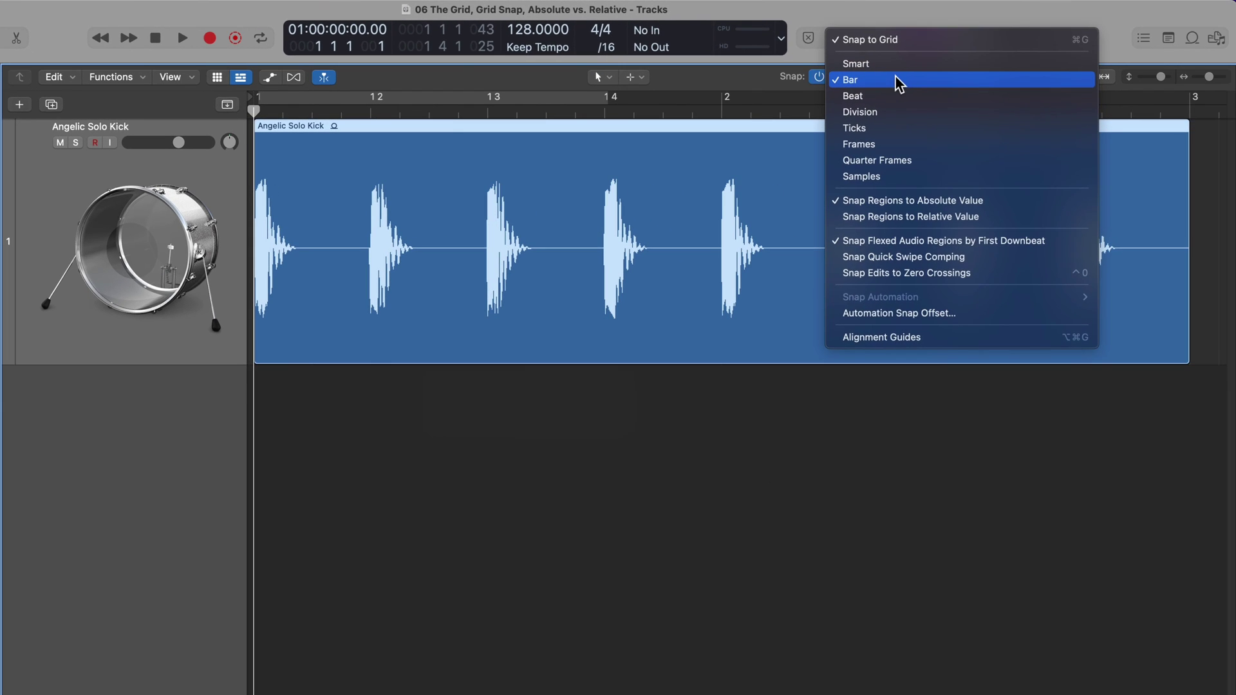
pyautogui.click(920, 84)
pyautogui.moveTo(486, 212); pyautogui.dragTo(567, 211)
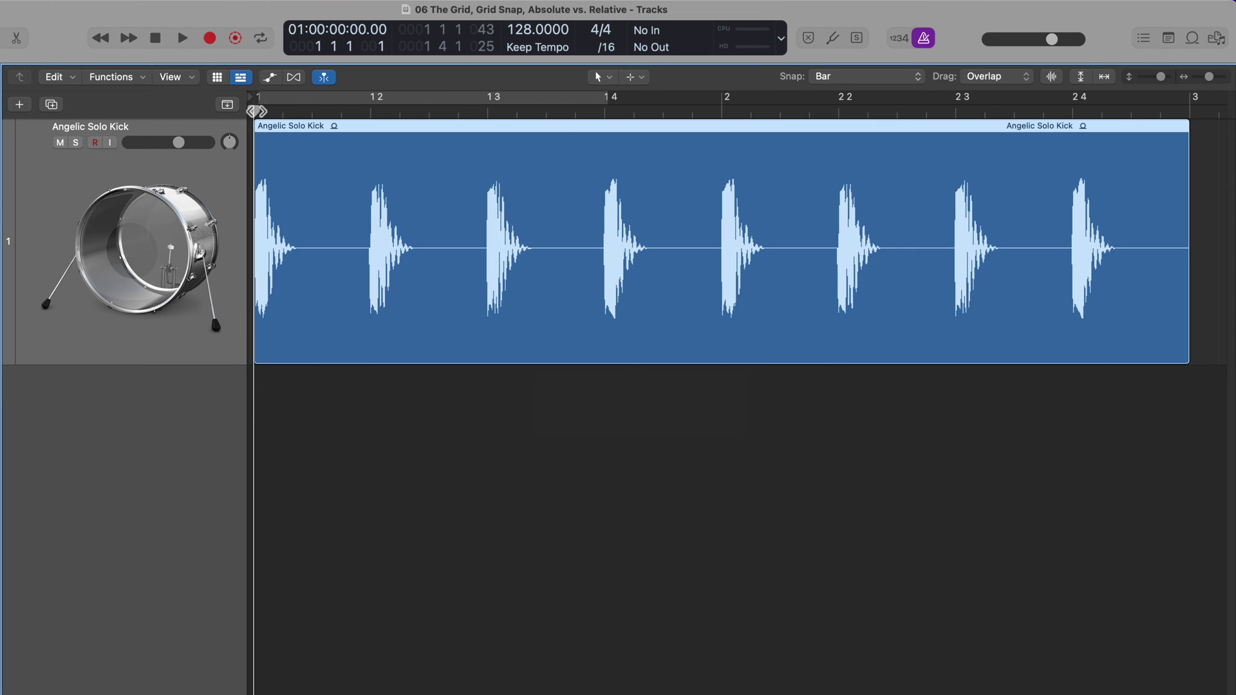
# Move the playhead forward and back between bars 1 and 2 in one-bar steps.
pyautogui.press('.')
pyautogui.press(',')
pyautogui.press('.')
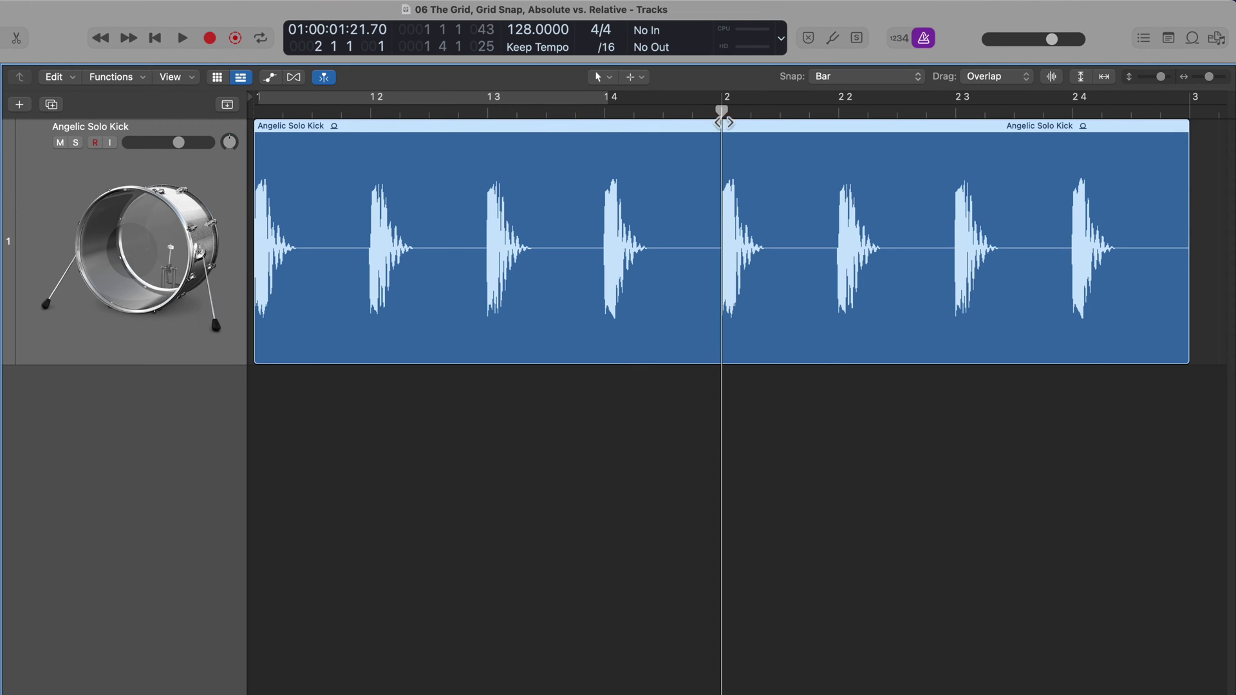
pyautogui.press('.')
pyautogui.press(',')
pyautogui.press(',')
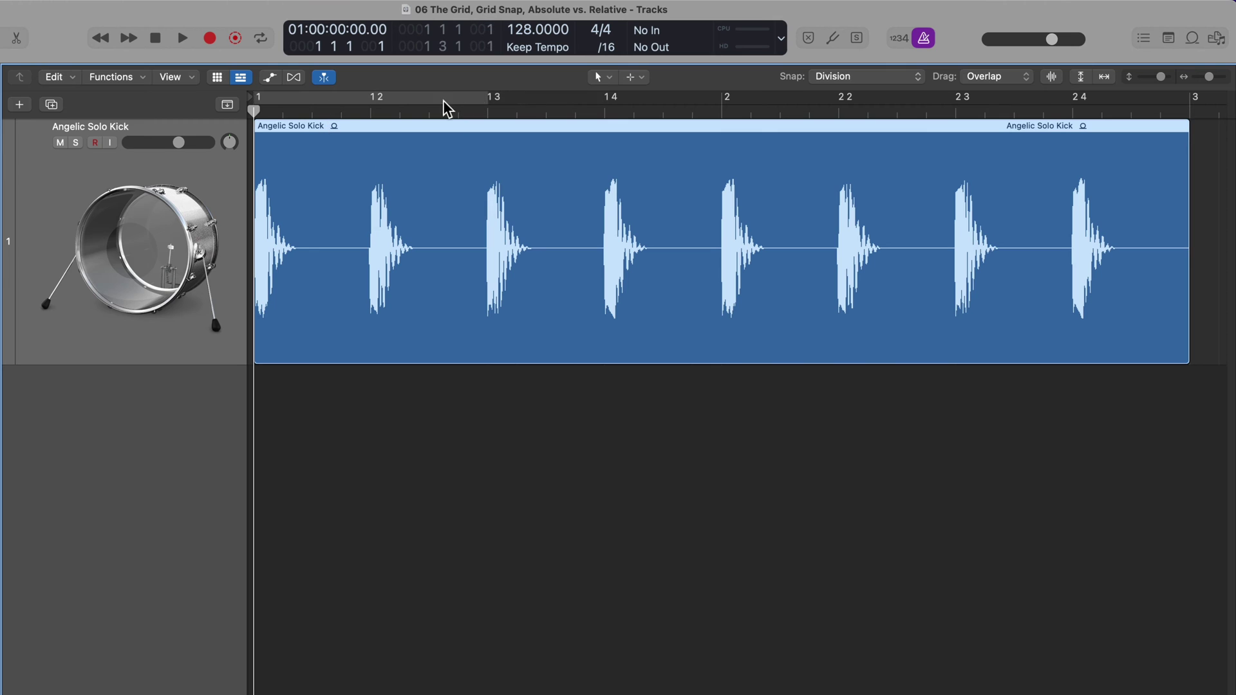
# Turn on the cycle area, extend it to end at bar 2, and try other snap values for it.
pyautogui.press('c')
pyautogui.moveTo(488, 98); pyautogui.dragTo(726, 115)
pyautogui.click(880, 79)
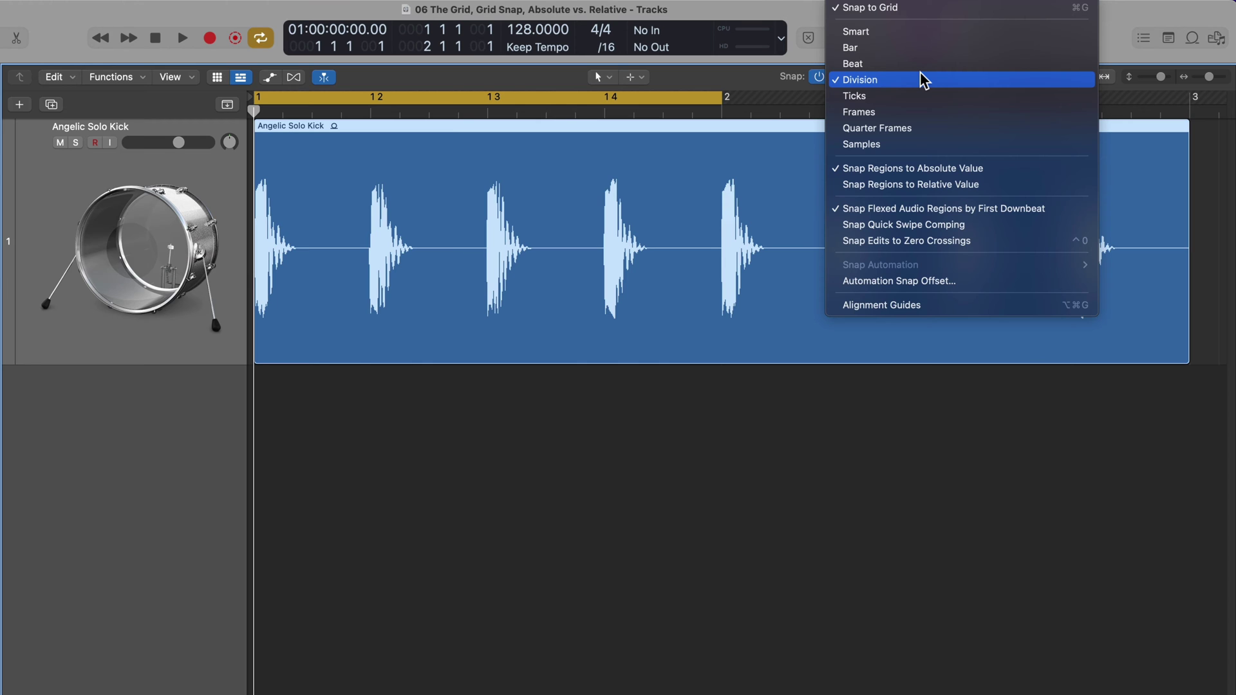
pyautogui.click(911, 83)
pyautogui.click(877, 80)
pyautogui.click(899, 82)
# Turn snapping off, shorten the cycle area to end at 1 4 3 55, and turn the cycle off.
pyautogui.moveTo(722, 98); pyautogui.dragTo(695, 193)
pyautogui.click(819, 77)
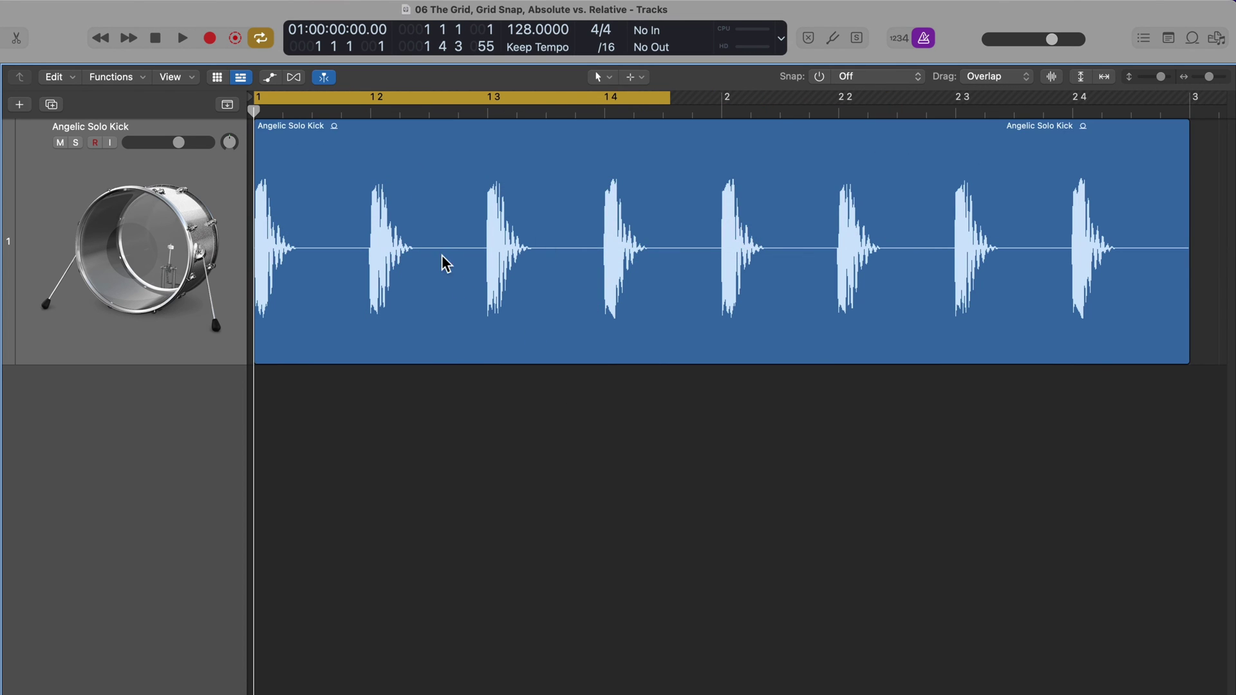
pyautogui.moveTo(262, 110)
pyautogui.mouseDown()
pyautogui.moveTo(402, 127)
pyautogui.moveTo(258, 129)
pyautogui.mouseUp()
pyautogui.click(390, 100)
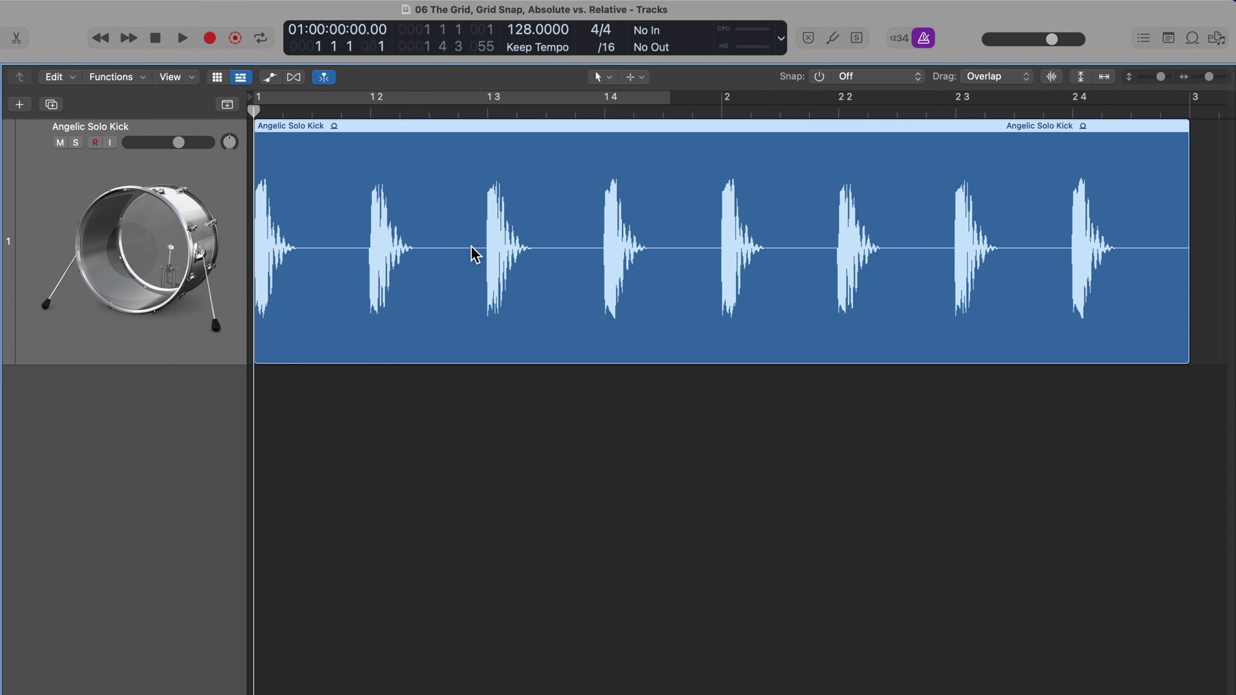
# Set the snap value to Ticks and try moving the kick region tick by tick.
pyautogui.click(877, 77)
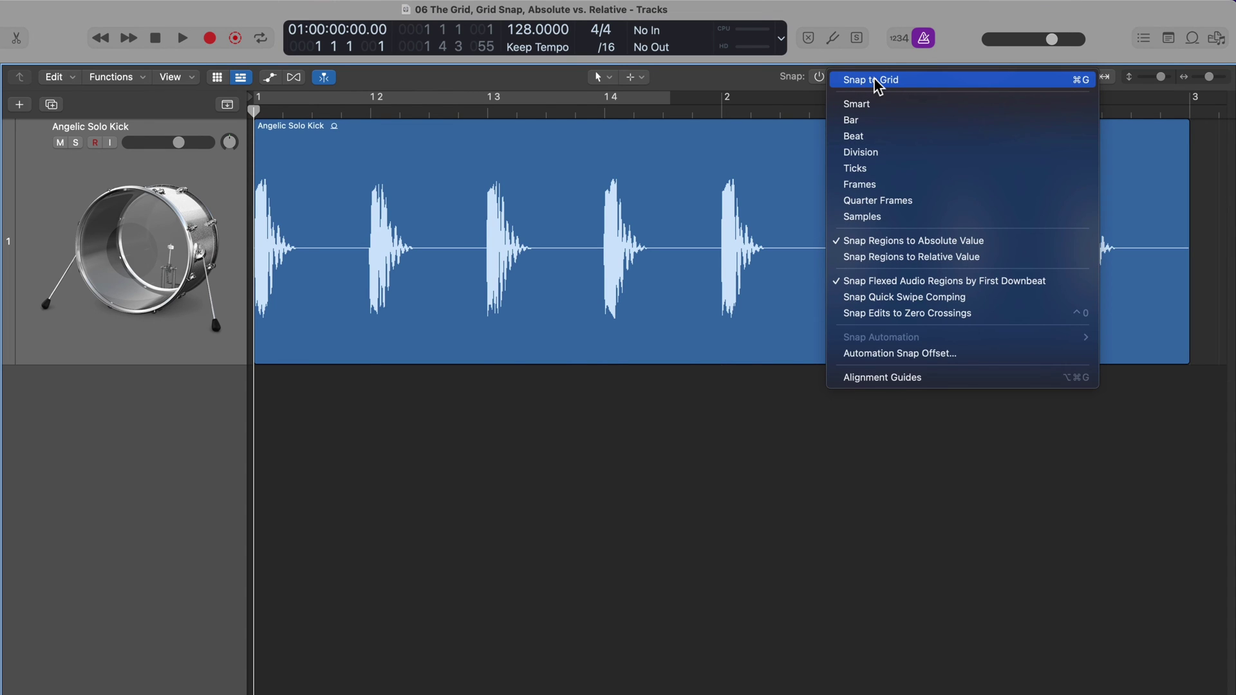
pyautogui.click(893, 170)
pyautogui.moveTo(400, 237); pyautogui.dragTo(367, 238)
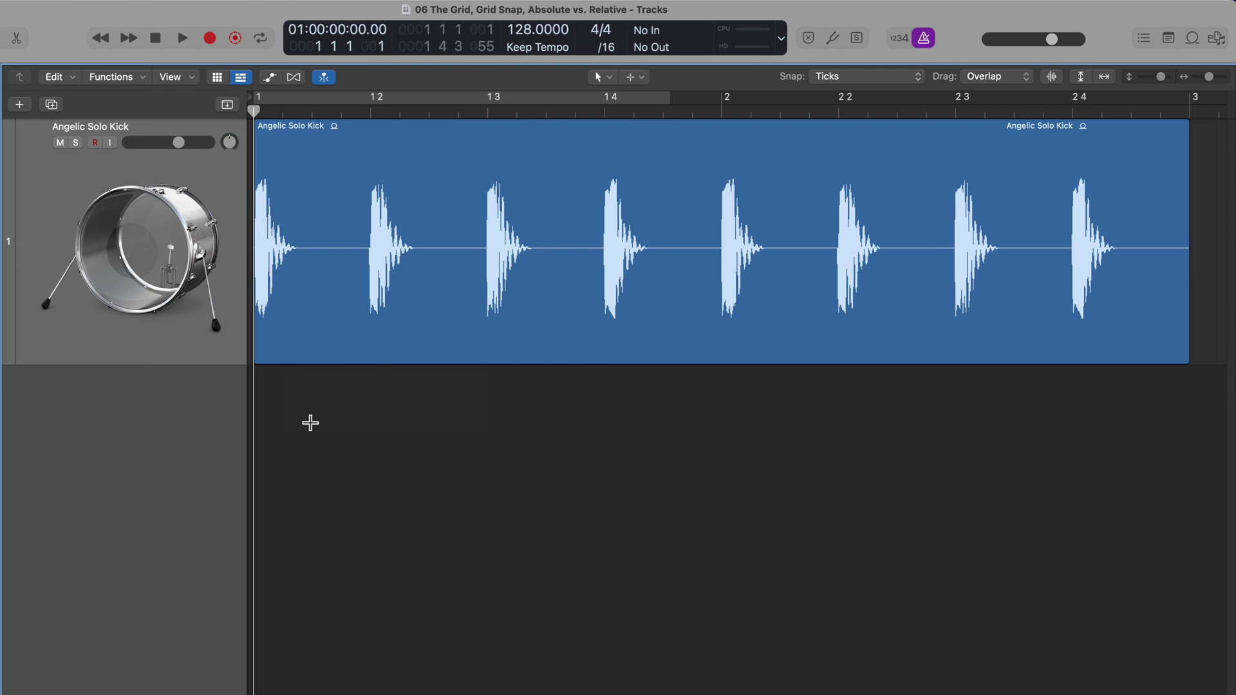
pyautogui.press('super+Right')
pyautogui.press('super+Right')
pyautogui.press('super+Right')
pyautogui.press('super+Right')
pyautogui.press('super+Right')
pyautogui.press('super+Right')
pyautogui.press('super+Right')
pyautogui.press('super+Right')
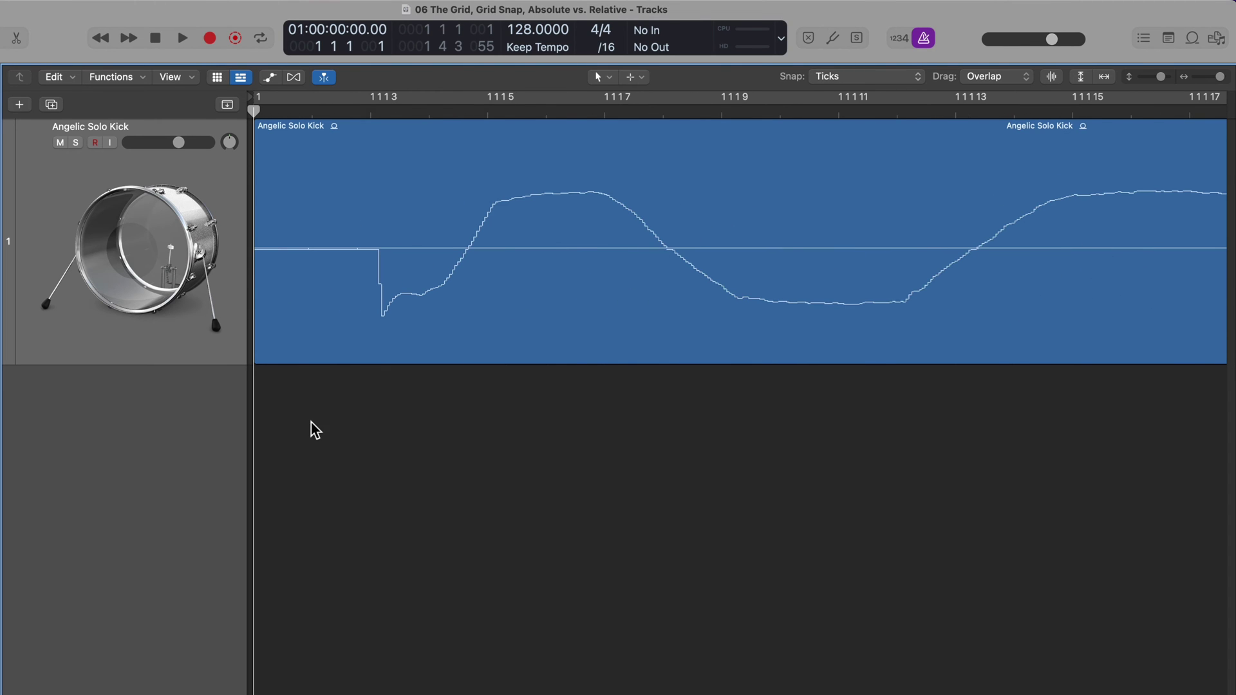
pyautogui.moveTo(419, 253)
pyautogui.mouseDown()
pyautogui.moveTo(395, 257)
pyautogui.moveTo(858, 207)
pyautogui.moveTo(380, 254)
pyautogui.moveTo(765, 241)
pyautogui.moveTo(392, 268)
pyautogui.moveTo(935, 265)
pyautogui.moveTo(413, 277)
pyautogui.moveTo(663, 283)
pyautogui.moveTo(392, 276)
pyautogui.moveTo(412, 270)
pyautogui.mouseUp()
# Try moving the kick region between ticks with snapping off, and set the snap value to Samples.
pyautogui.click(822, 78)
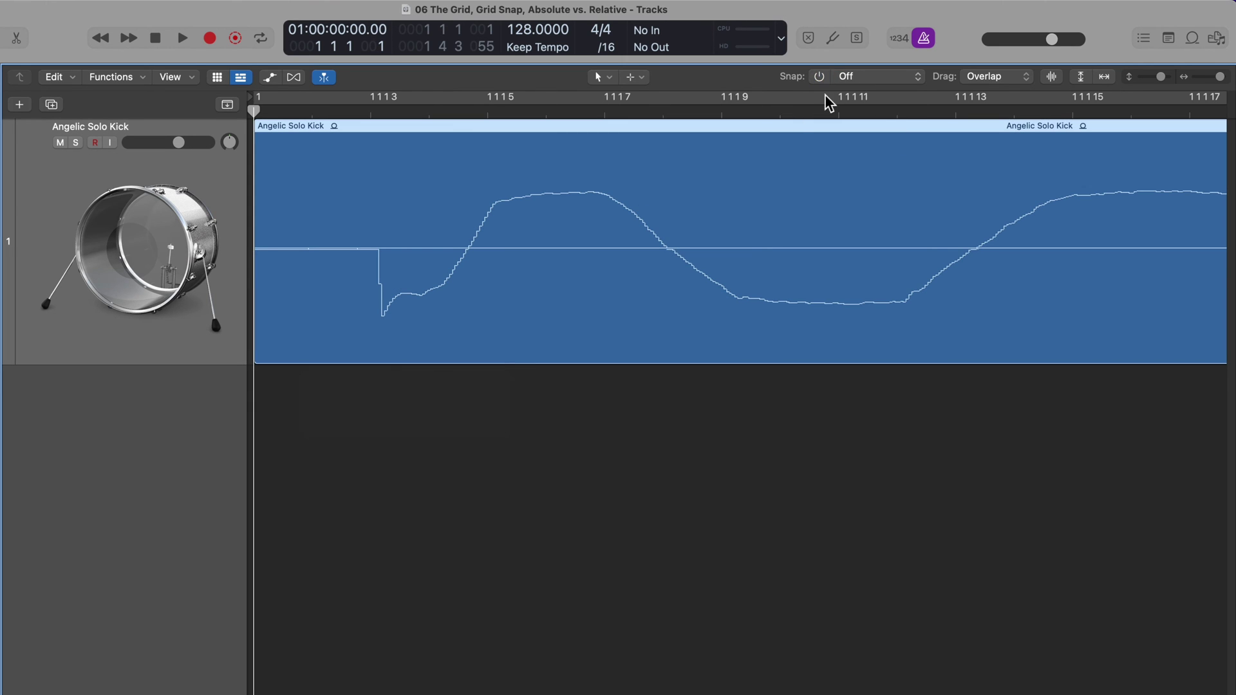
pyautogui.moveTo(400, 229)
pyautogui.mouseDown()
pyautogui.moveTo(936, 238)
pyautogui.moveTo(378, 229)
pyautogui.mouseUp()
pyautogui.click(866, 77)
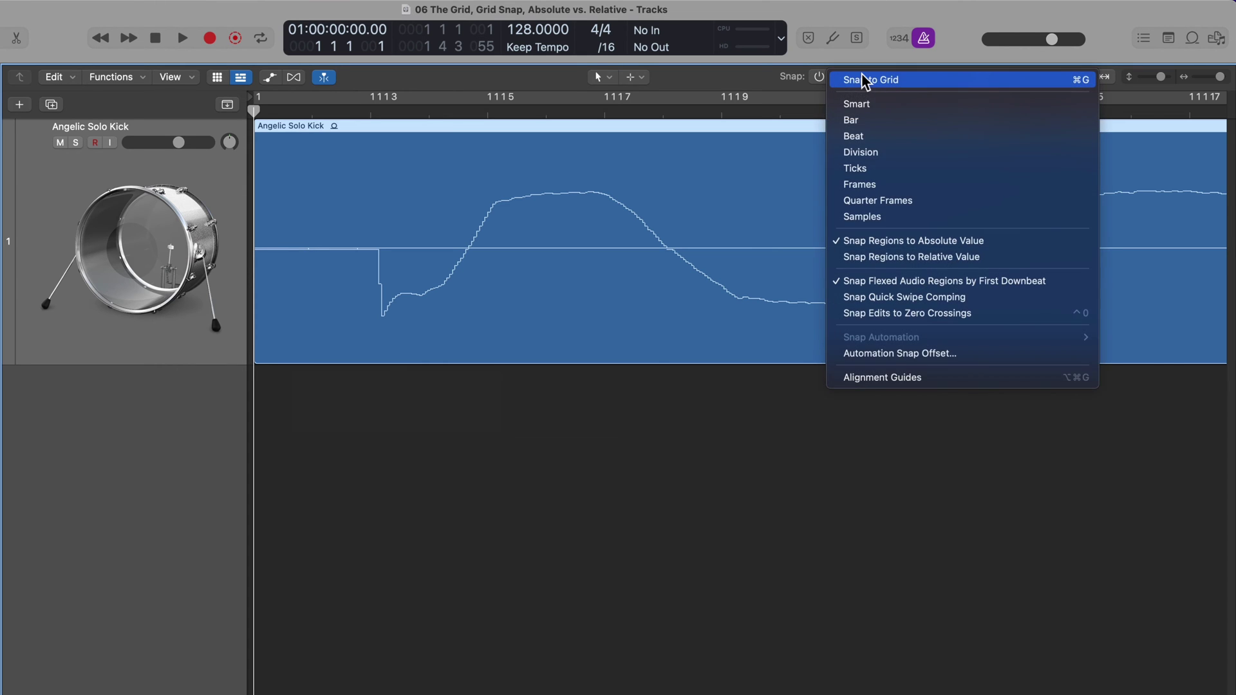
pyautogui.click(893, 217)
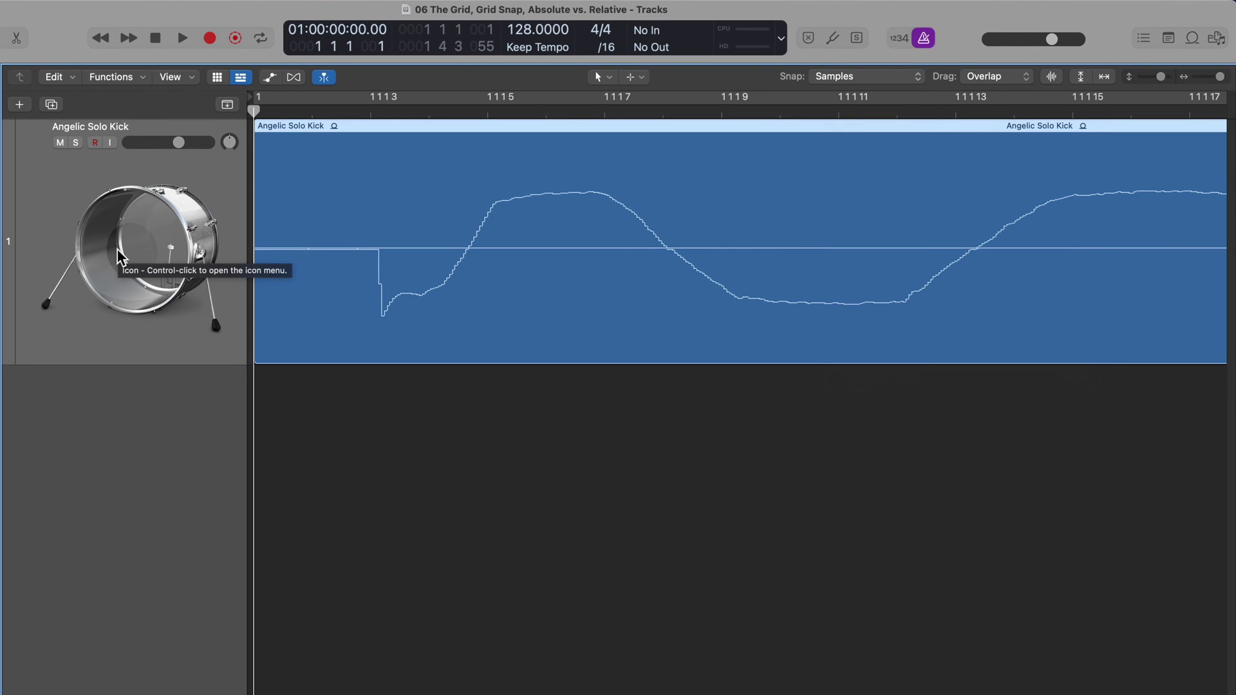
# Duplicate the Angelic Solo Kick track with its region onto a second track and deselect the copied region.
pyautogui.moveTo(119, 256); pyautogui.dragTo(119, 509)
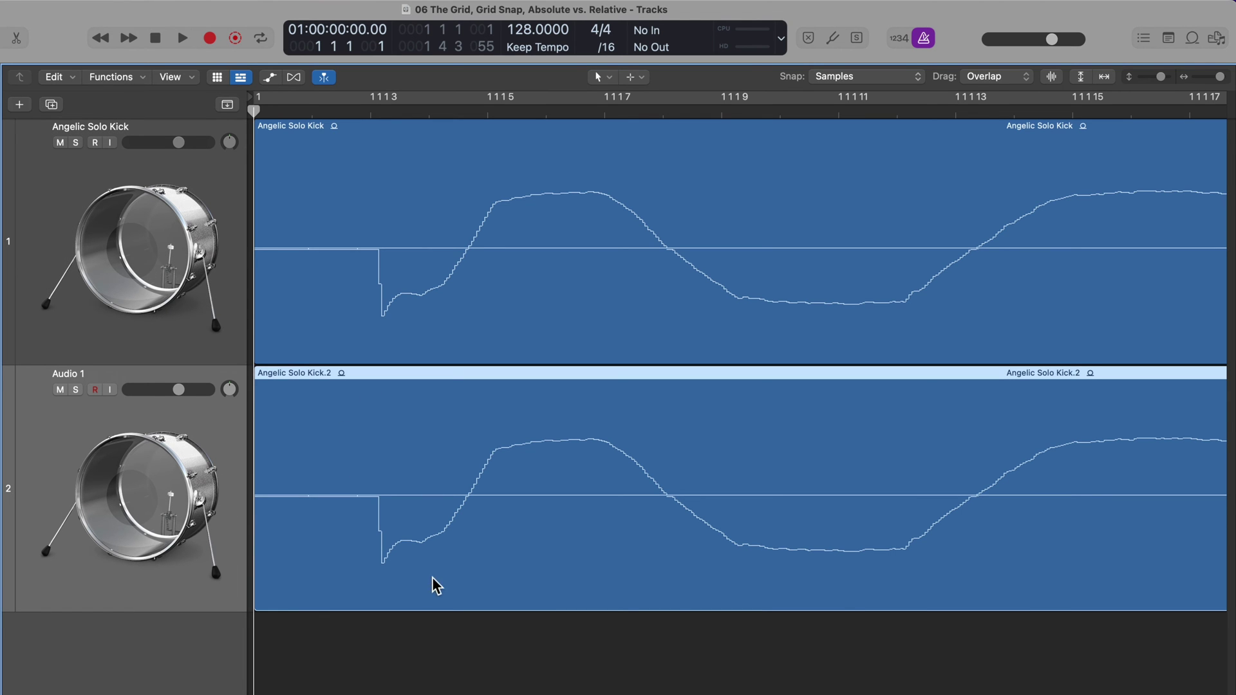
pyautogui.click(429, 651)
# Place the playhead at 1 1 1 2, just before the kick's first transient.
pyautogui.click(380, 110)
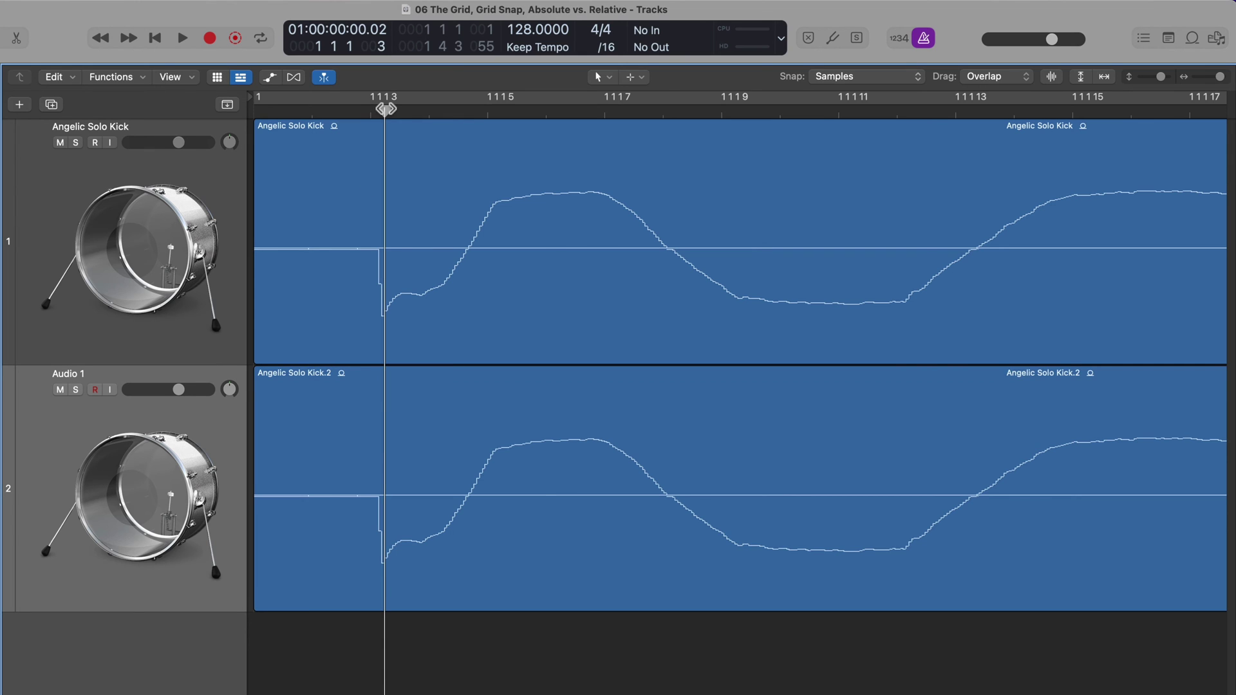
pyautogui.press('cmd+Right')
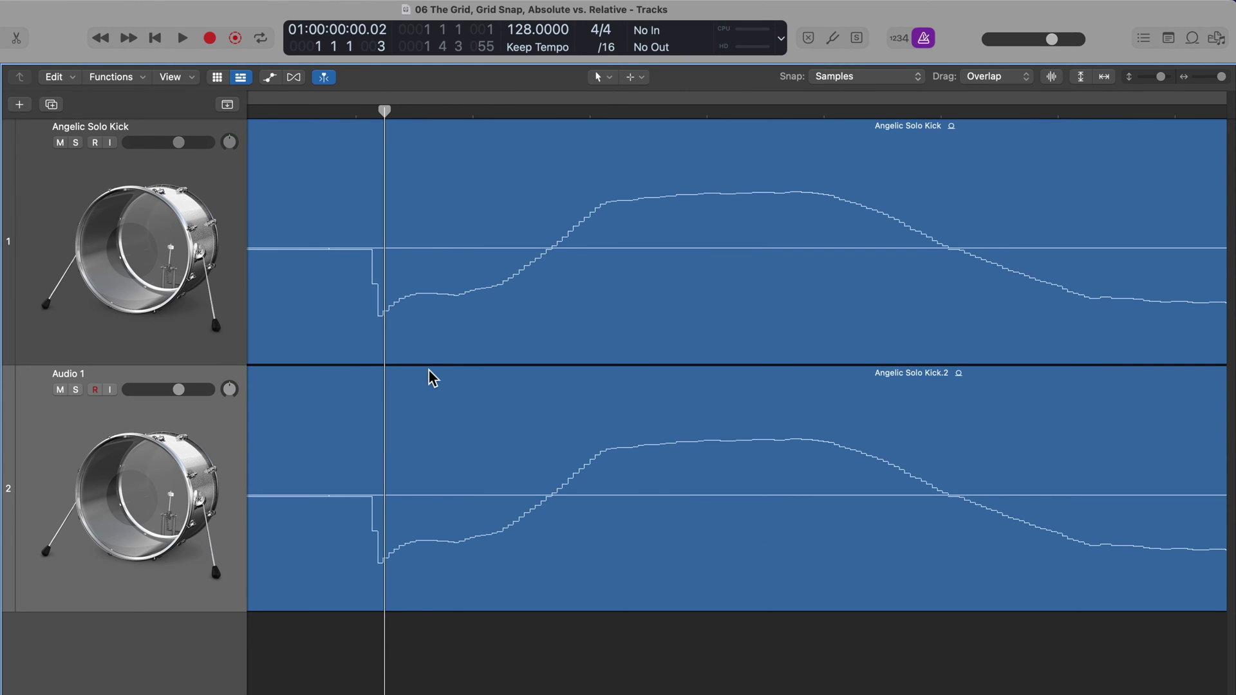
pyautogui.hscroll(-3, 425, 371)
pyautogui.moveTo(463, 110); pyautogui.dragTo(399, 110)
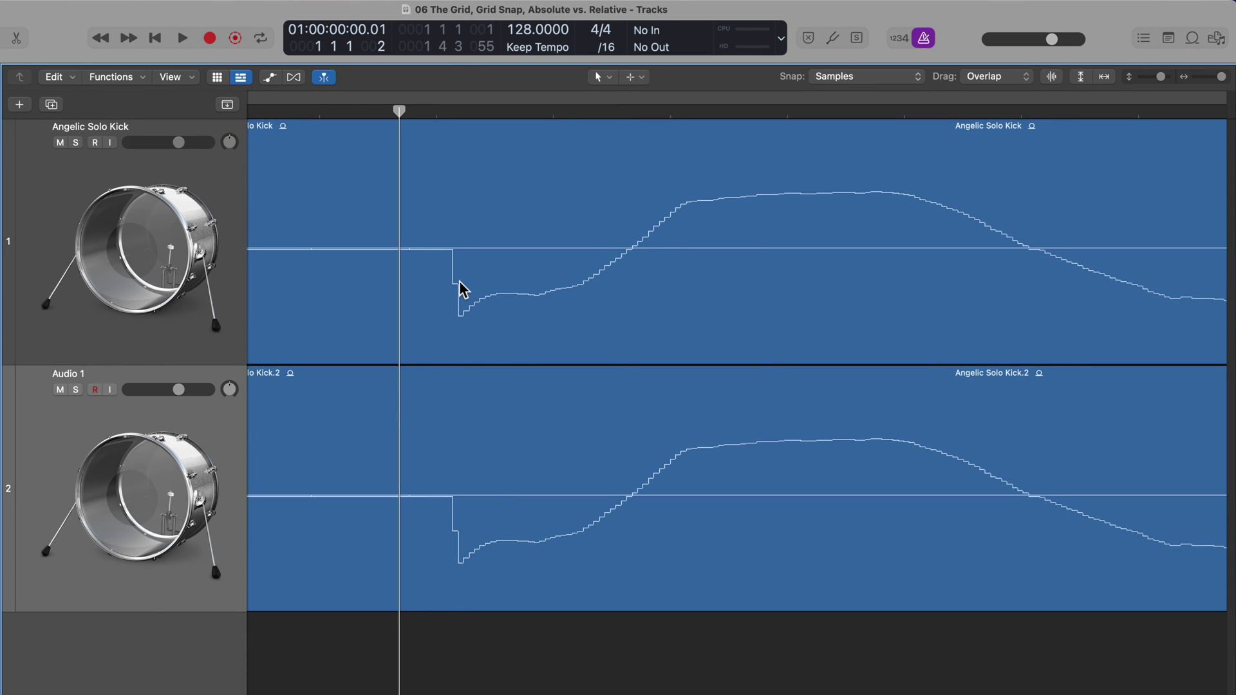
# Try moving the duplicated kick region on the second track with snapping at Samples and with snapping off.
pyautogui.click(885, 77)
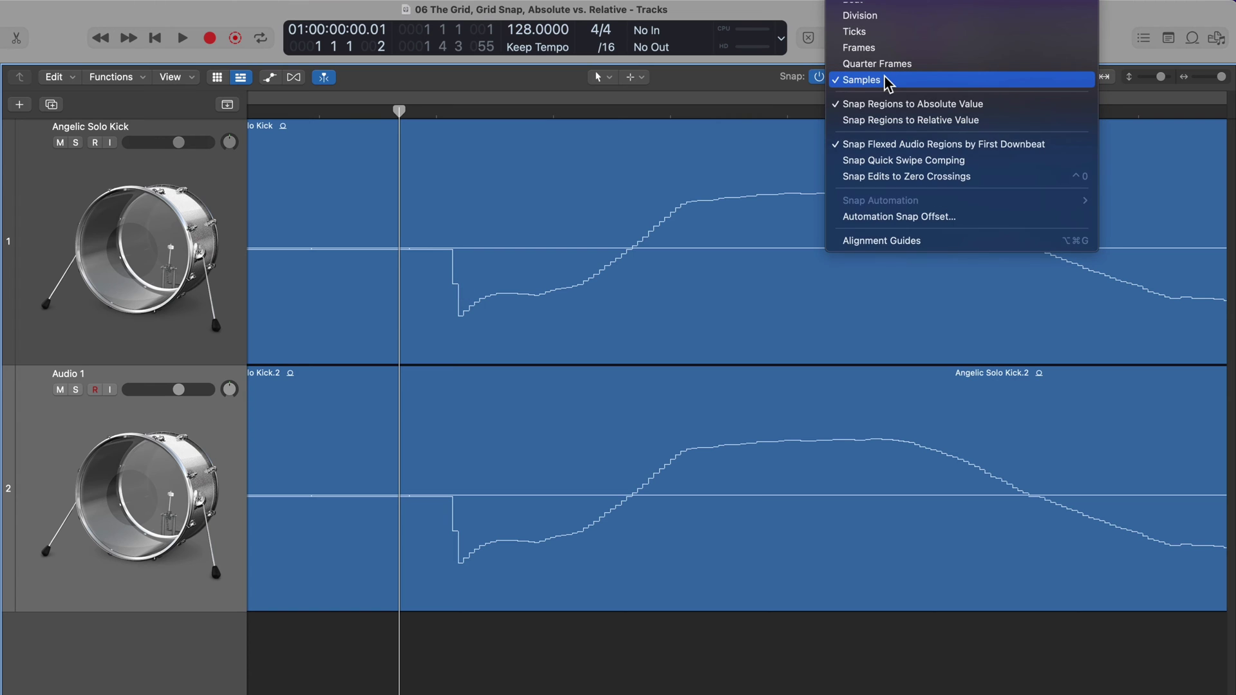
pyautogui.click(885, 80)
pyautogui.moveTo(345, 512); pyautogui.dragTo(599, 450)
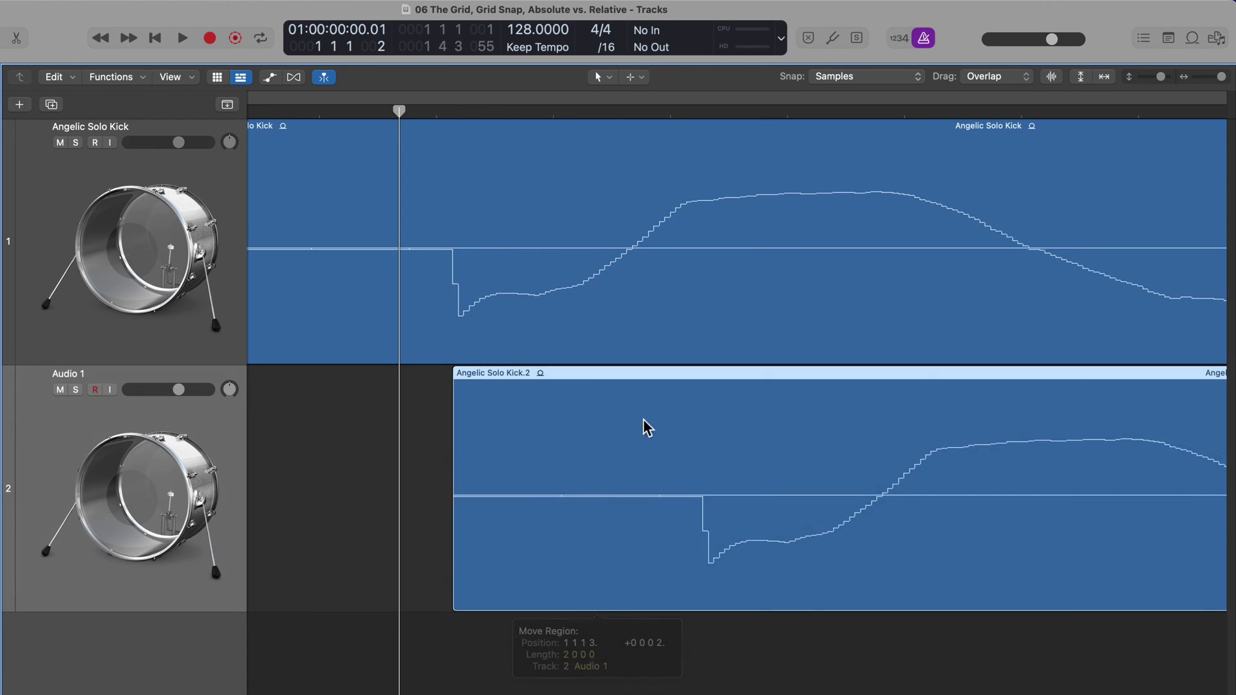
pyautogui.click(821, 78)
pyautogui.moveTo(565, 557); pyautogui.dragTo(772, 515)
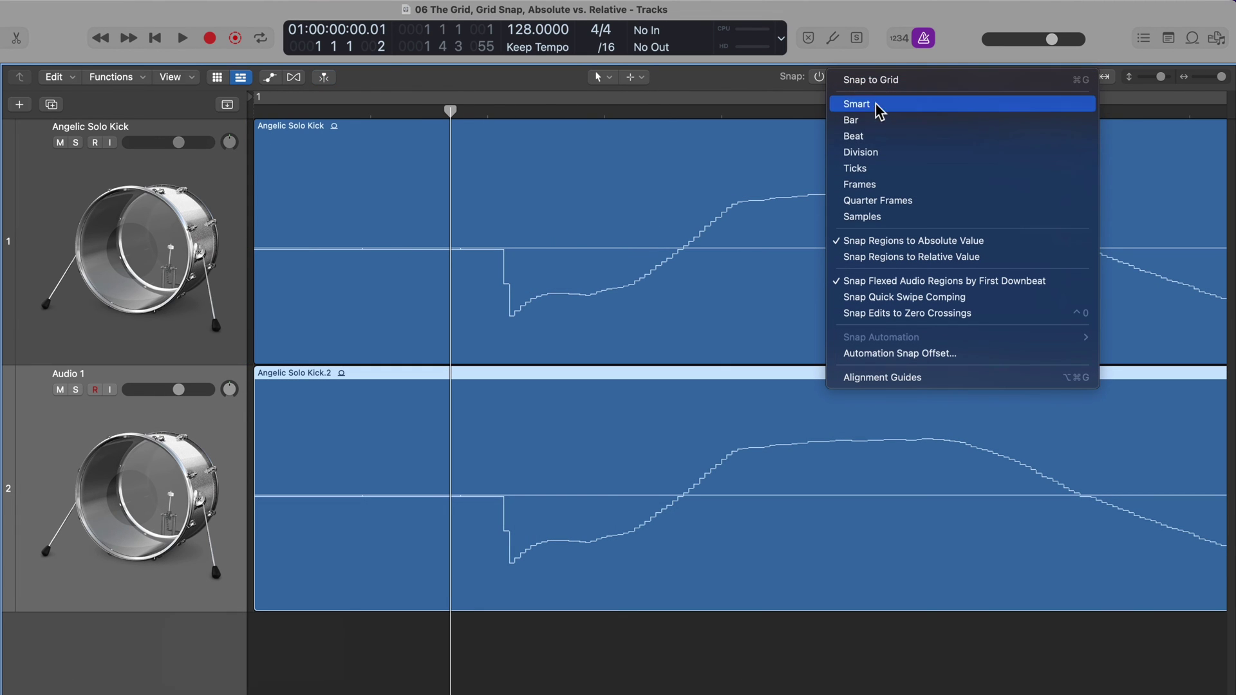
# Set the snap value to Frames, try moving the duplicated kick region frame by frame, and deselect it.
pyautogui.click(888, 186)
pyautogui.press('super+Left')
pyautogui.press('super+Left')
pyautogui.press('super+Left')
pyautogui.press('super+Left')
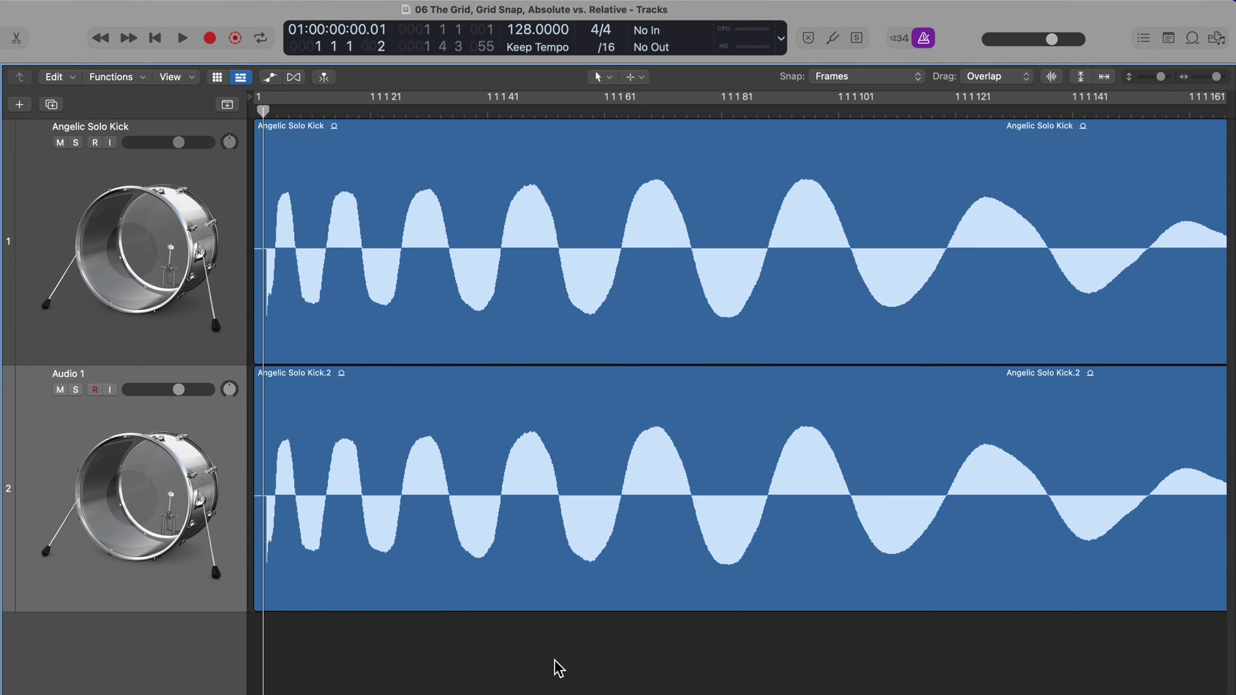
pyautogui.press('super+Left')
pyautogui.press('super+Left')
pyautogui.press('super+Left')
pyautogui.press('super+Left')
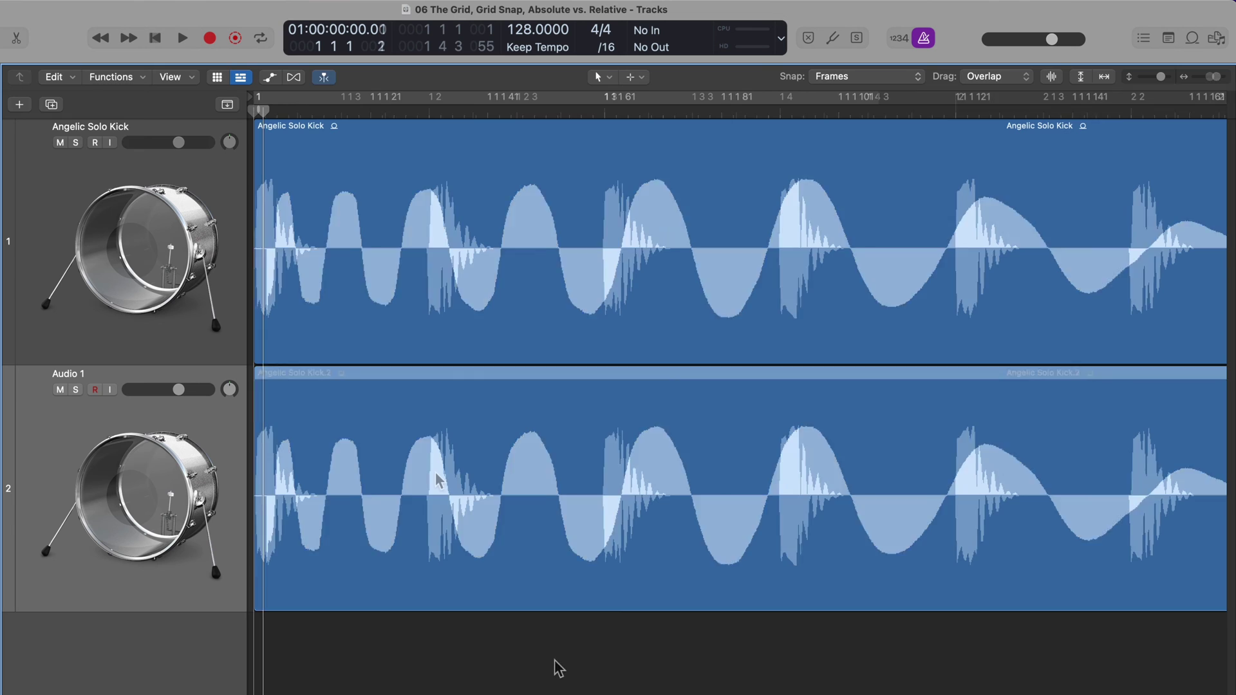
pyautogui.click(436, 473)
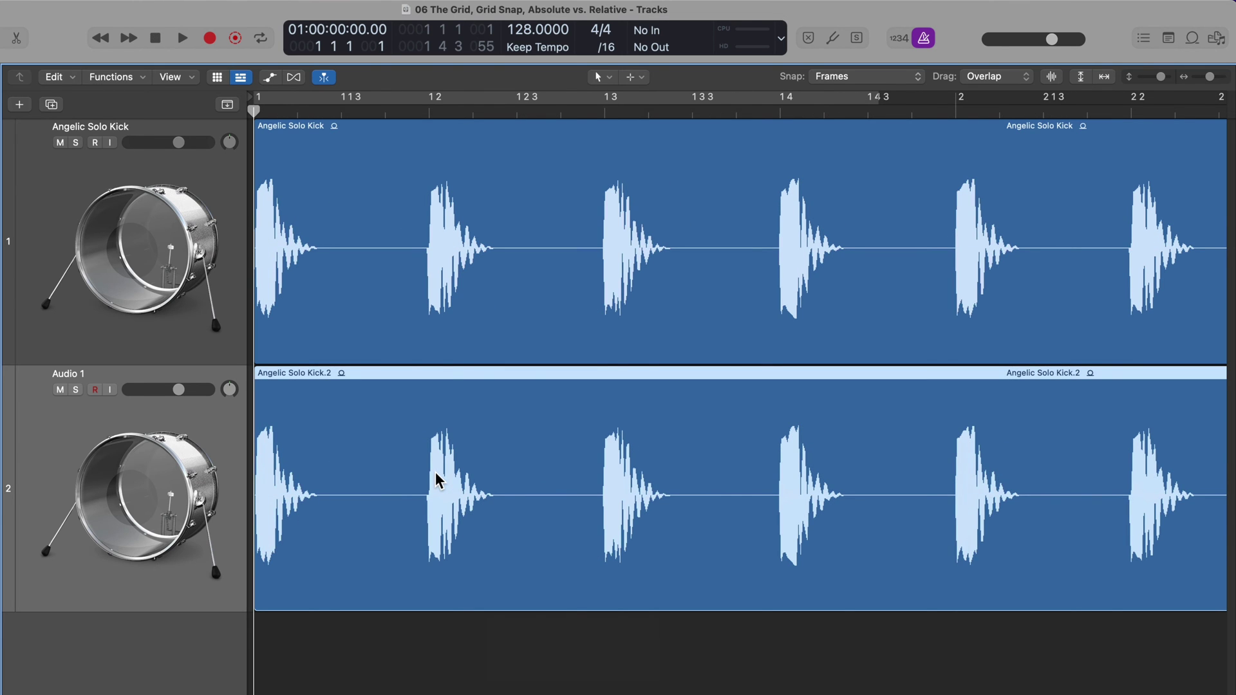
pyautogui.moveTo(436, 480); pyautogui.dragTo(278, 459)
pyautogui.click(361, 669)
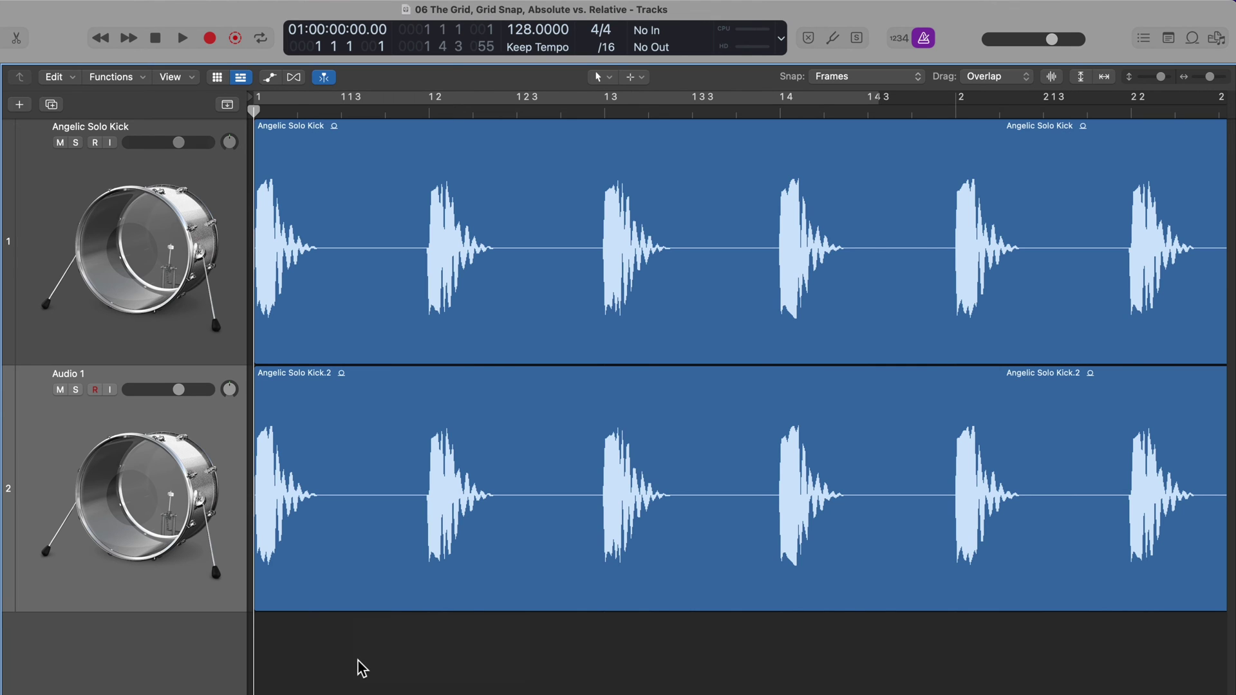
# Set the snap value to Smart and try moving the duplicated kick region along the second track, returning it to bar 1.
pyautogui.click(860, 76)
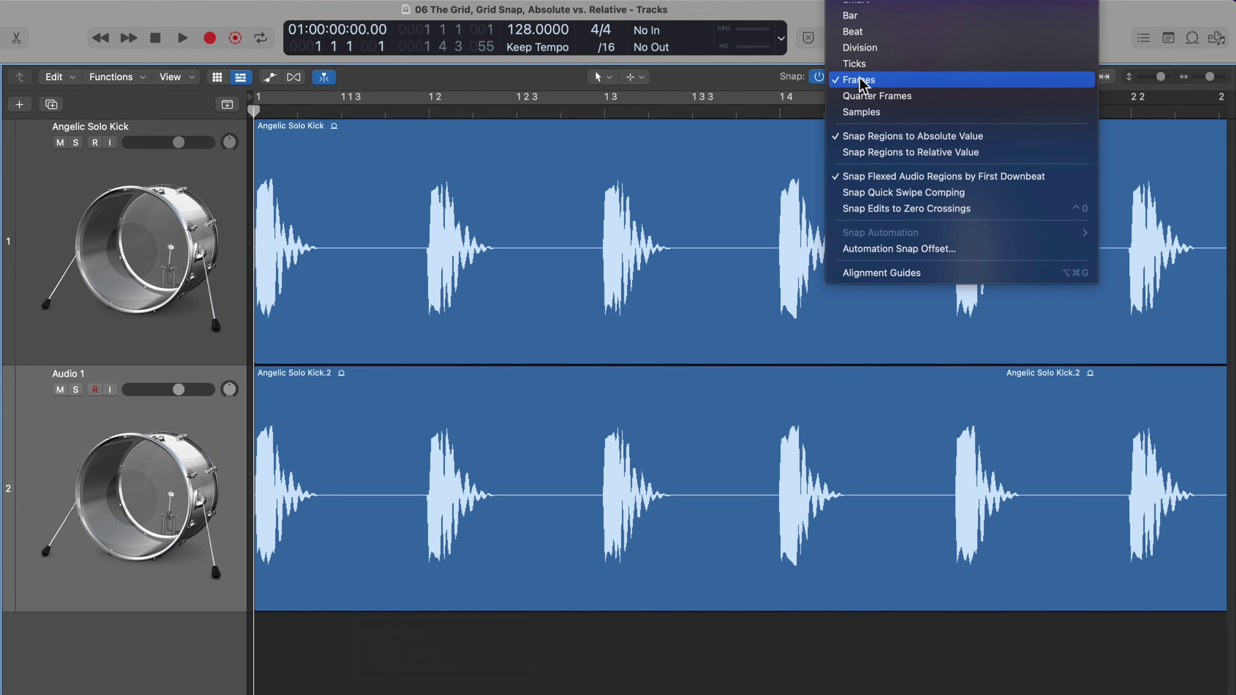
pyautogui.click(882, 22)
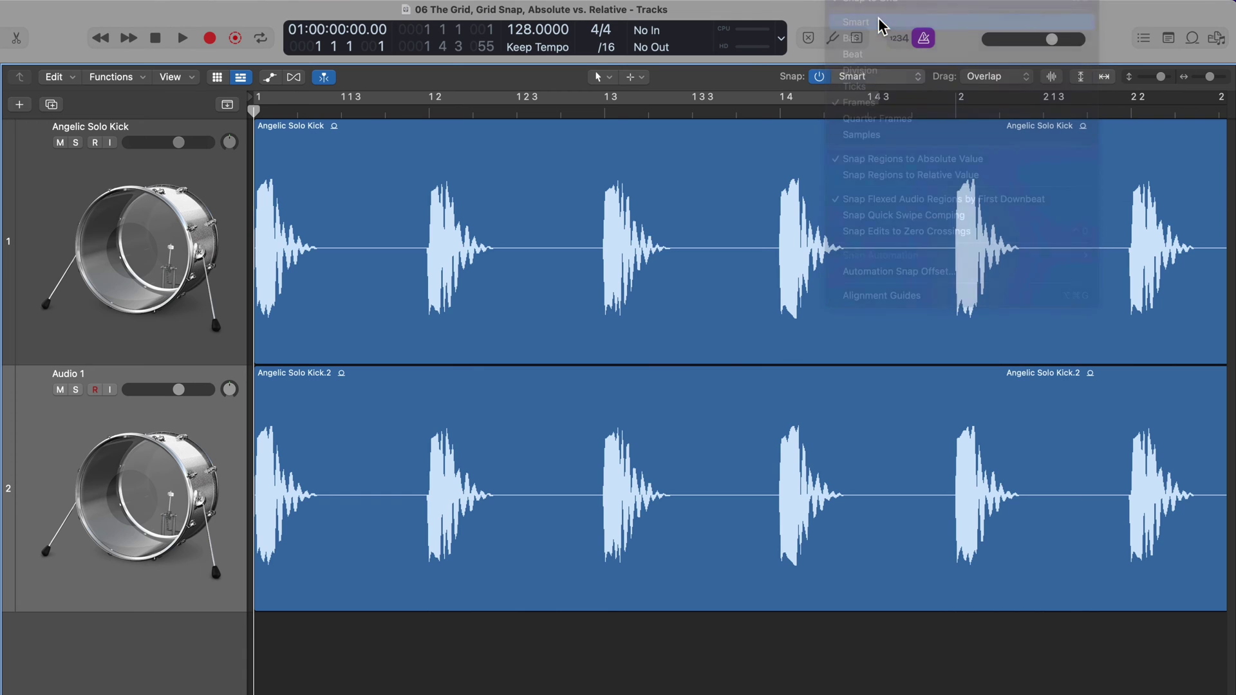
pyautogui.moveTo(342, 499); pyautogui.dragTo(513, 464)
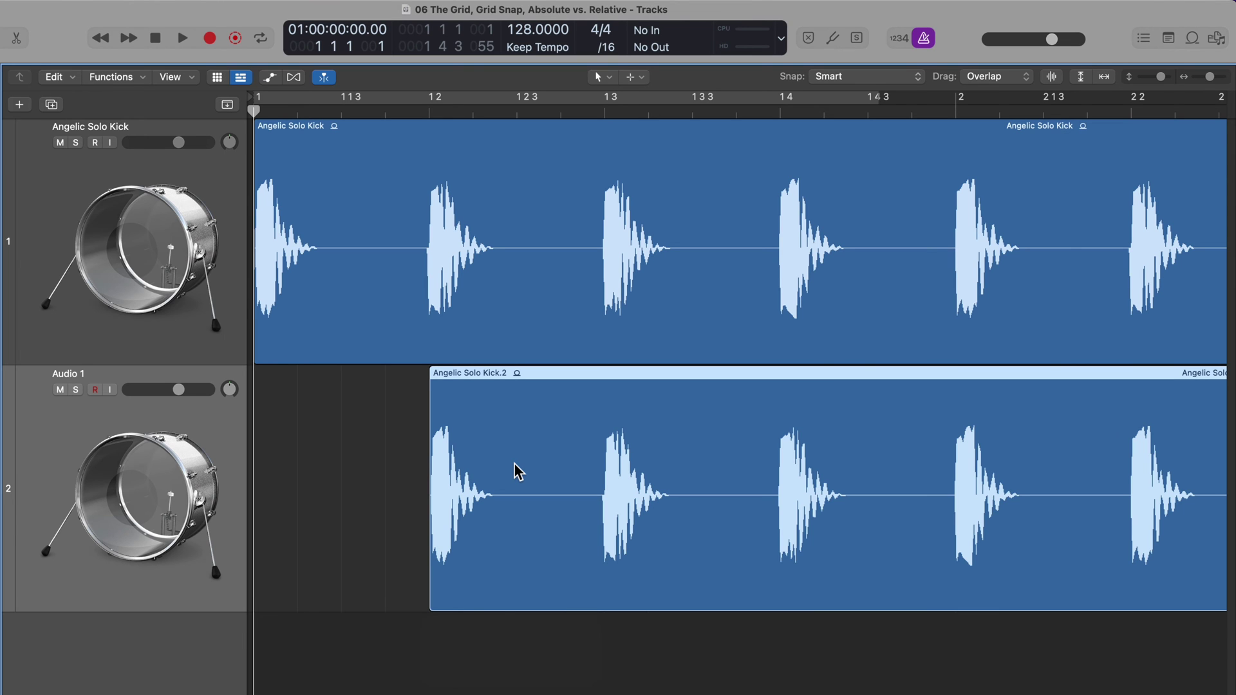
pyautogui.moveTo(518, 471); pyautogui.dragTo(604, 490)
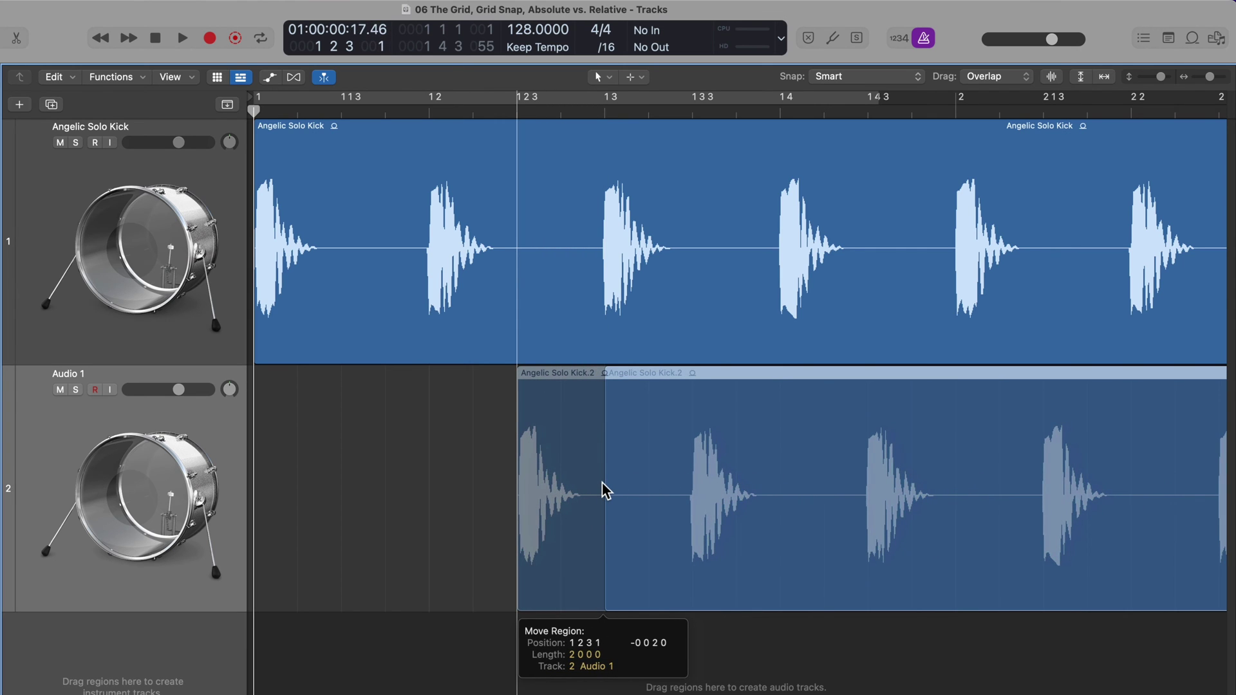
pyautogui.moveTo(602, 483); pyautogui.dragTo(602, 483)
pyautogui.moveTo(592, 537); pyautogui.dragTo(614, 523)
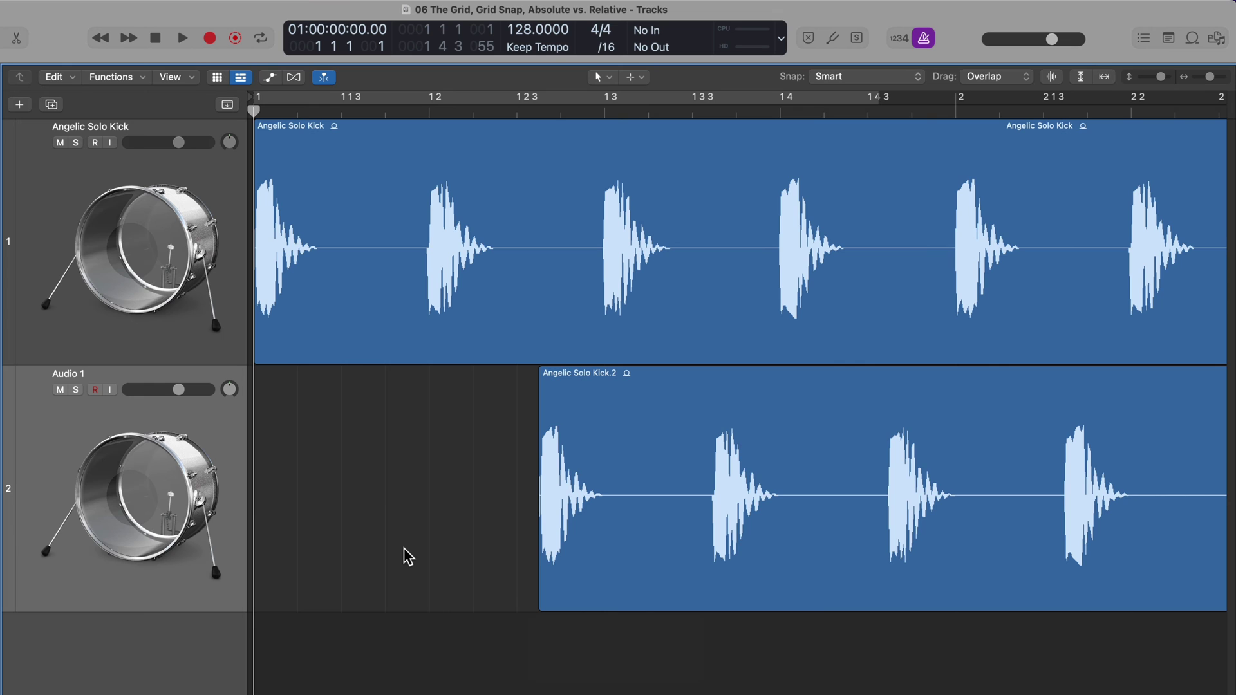
pyautogui.moveTo(716, 484); pyautogui.dragTo(425, 493)
pyautogui.click(399, 640)
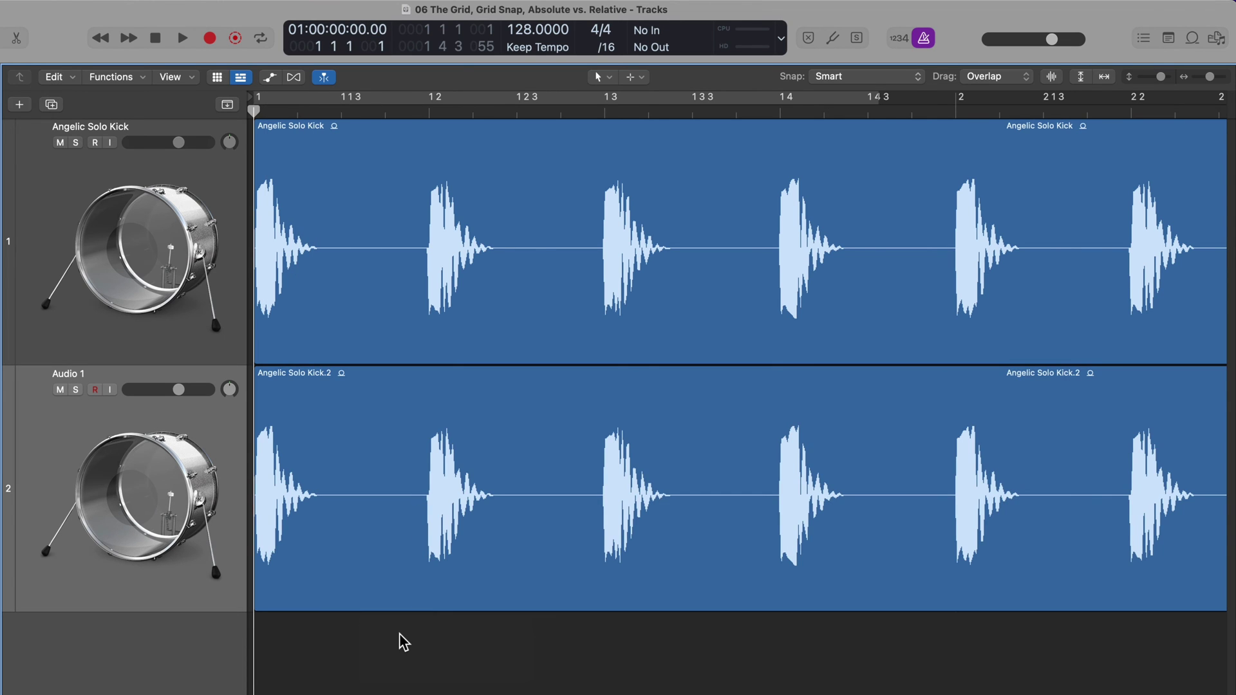
pyautogui.moveTo(395, 491); pyautogui.dragTo(300, 463)
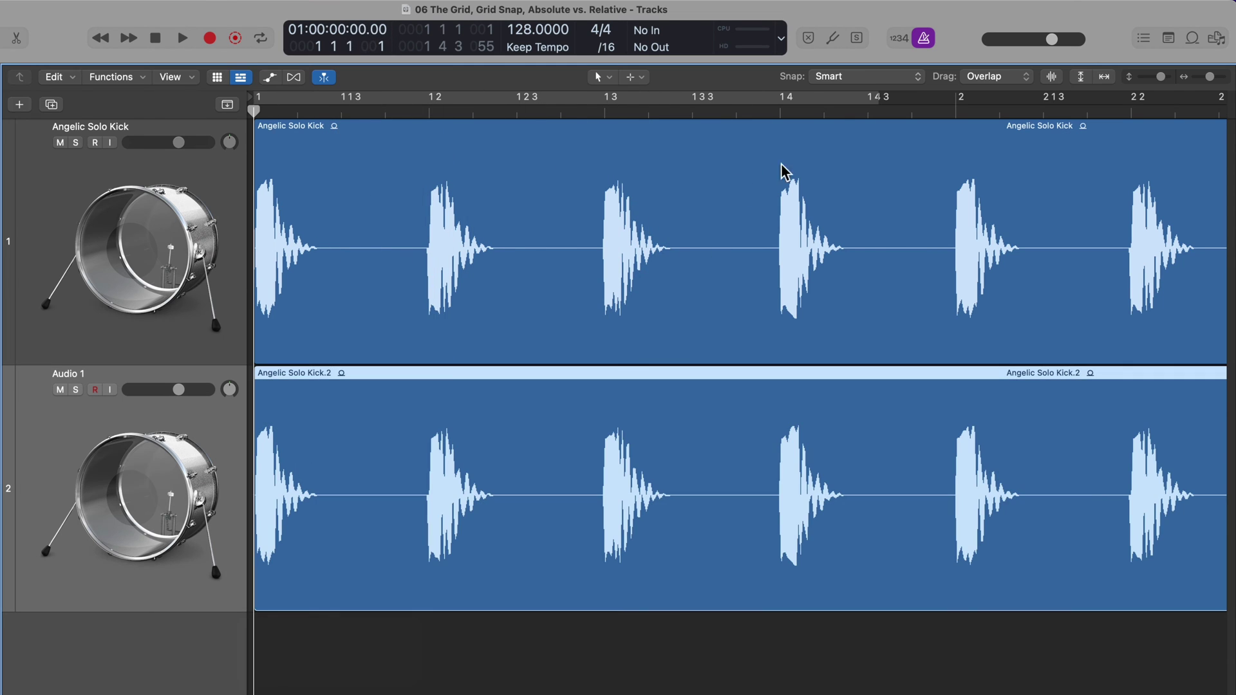
# Set the snap value to Division and try moving the duplicated kick region, returning it to bar 1.
pyautogui.click(908, 76)
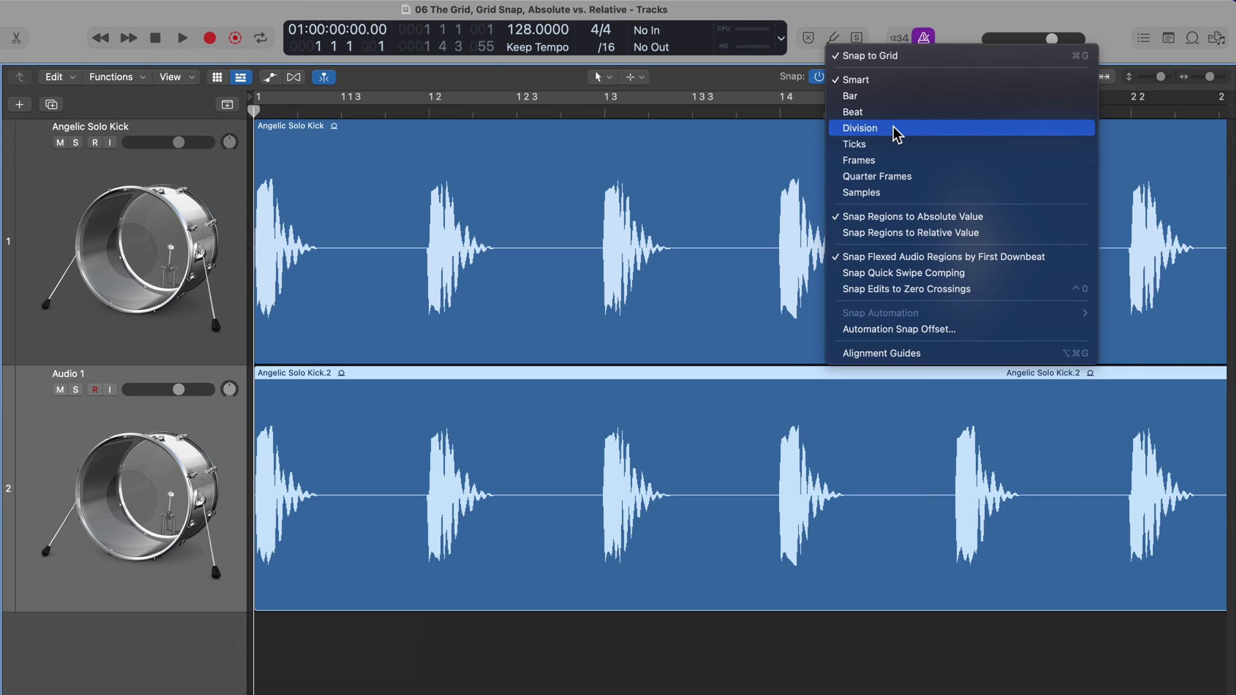
pyautogui.click(894, 128)
pyautogui.moveTo(373, 479); pyautogui.dragTo(297, 500)
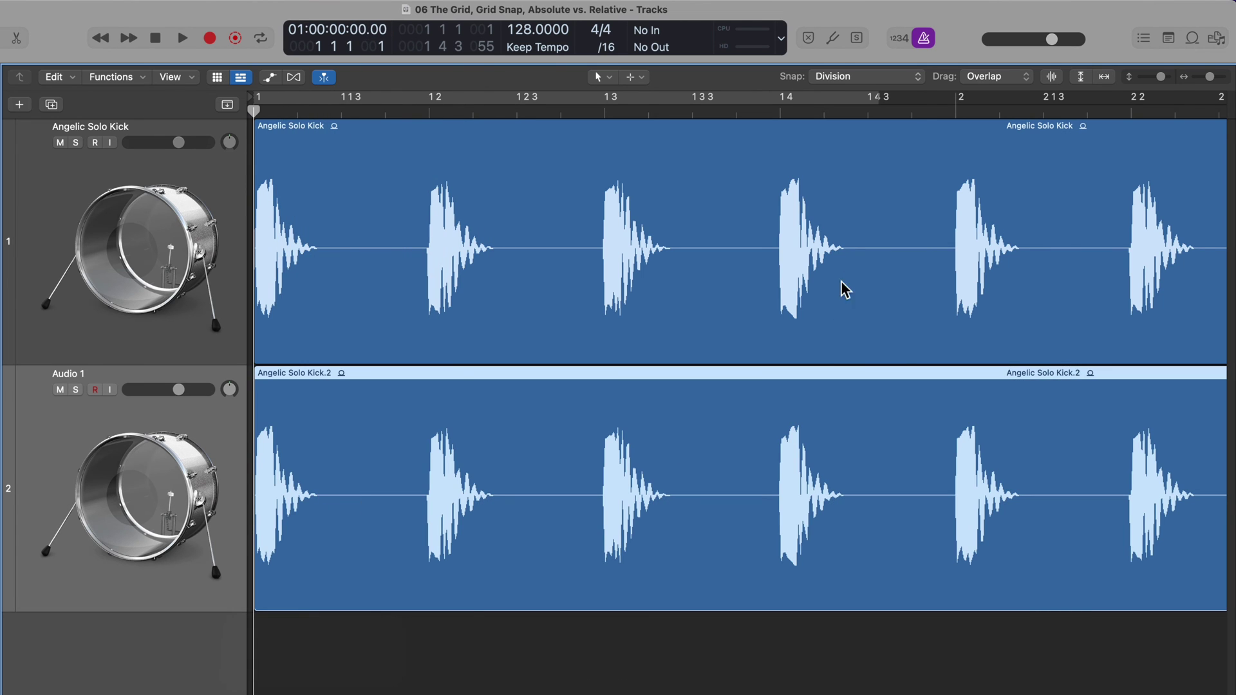
# Turn off snapping to the grid and move the duplicated kick region off the grid to 1 2 2 133.
pyautogui.click(909, 79)
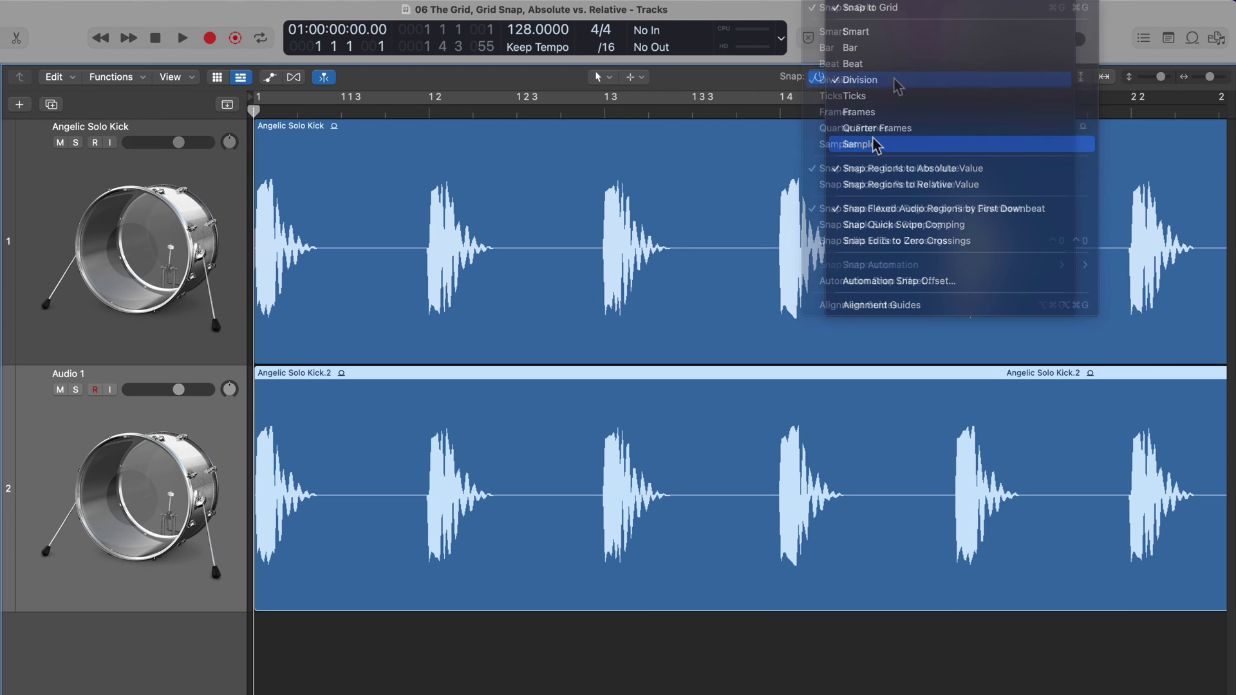
pyautogui.click(866, 8)
pyautogui.moveTo(471, 525); pyautogui.dragTo(663, 497)
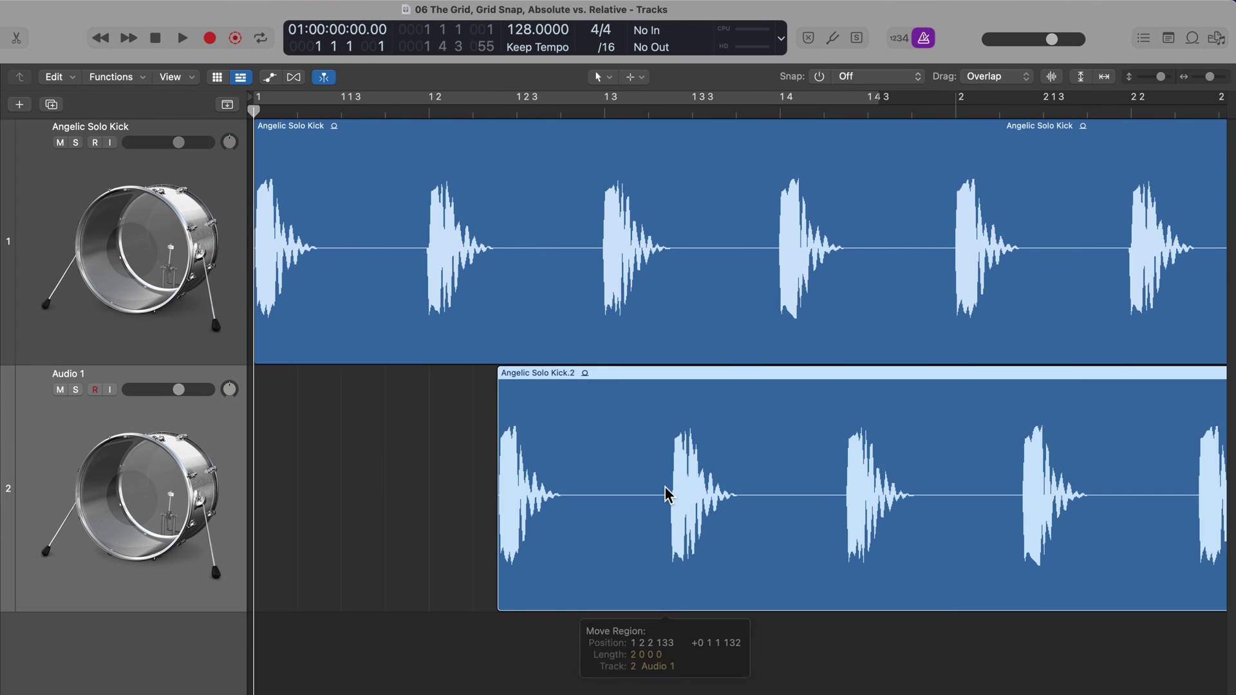
pyautogui.click(362, 494)
pyautogui.click(646, 500)
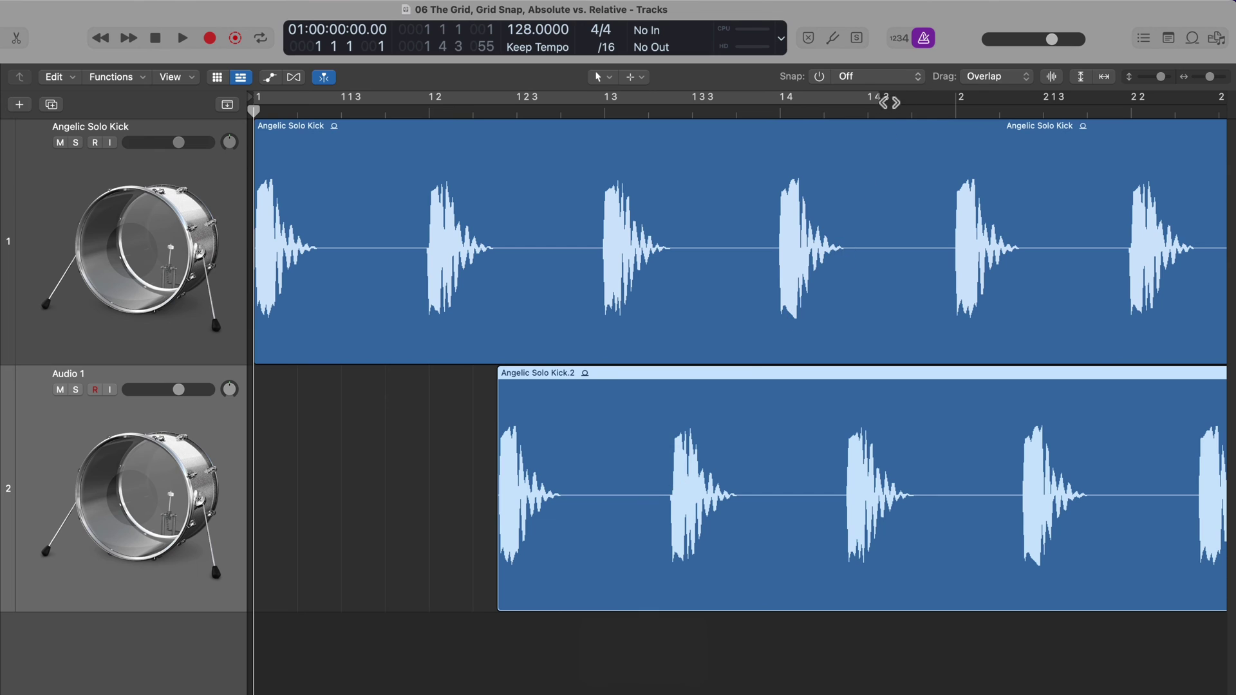
# Try moving the off-grid kick region with absolute snapping at Beat and at Division.
pyautogui.click(911, 76)
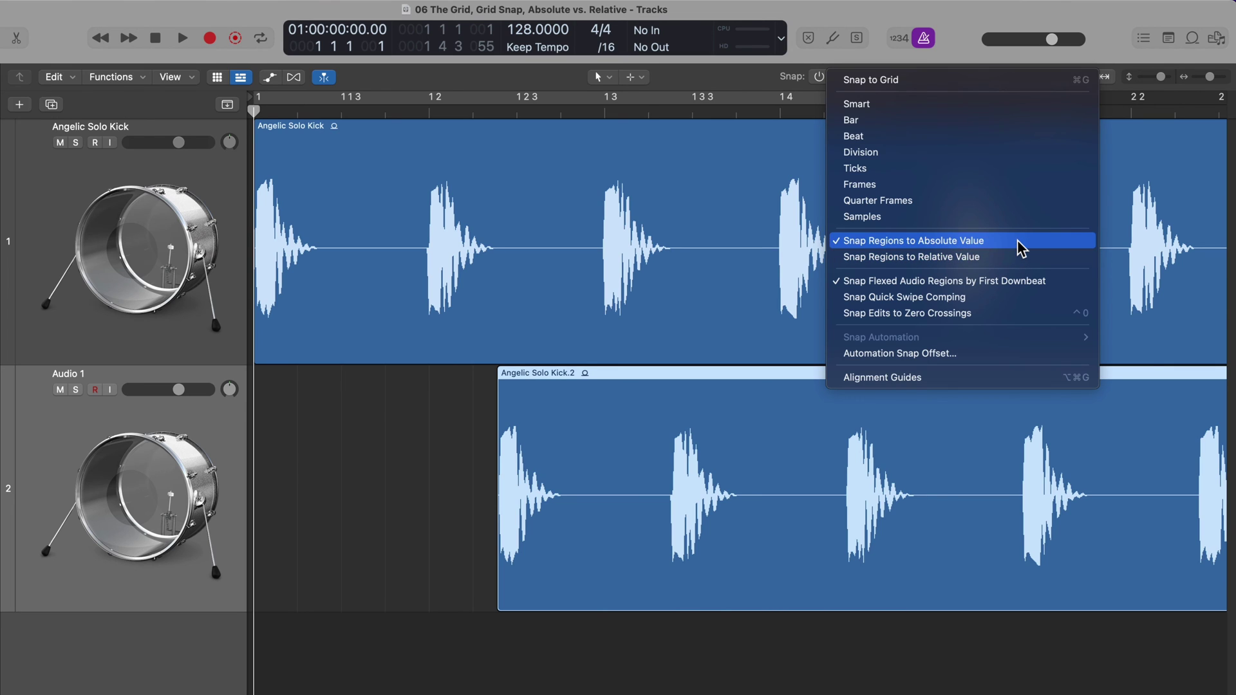
pyautogui.moveTo(655, 477)
pyautogui.mouseDown()
pyautogui.moveTo(629, 474)
pyautogui.moveTo(697, 475)
pyautogui.moveTo(453, 483)
pyautogui.moveTo(1041, 458)
pyautogui.moveTo(585, 483)
pyautogui.moveTo(673, 476)
pyautogui.mouseUp()
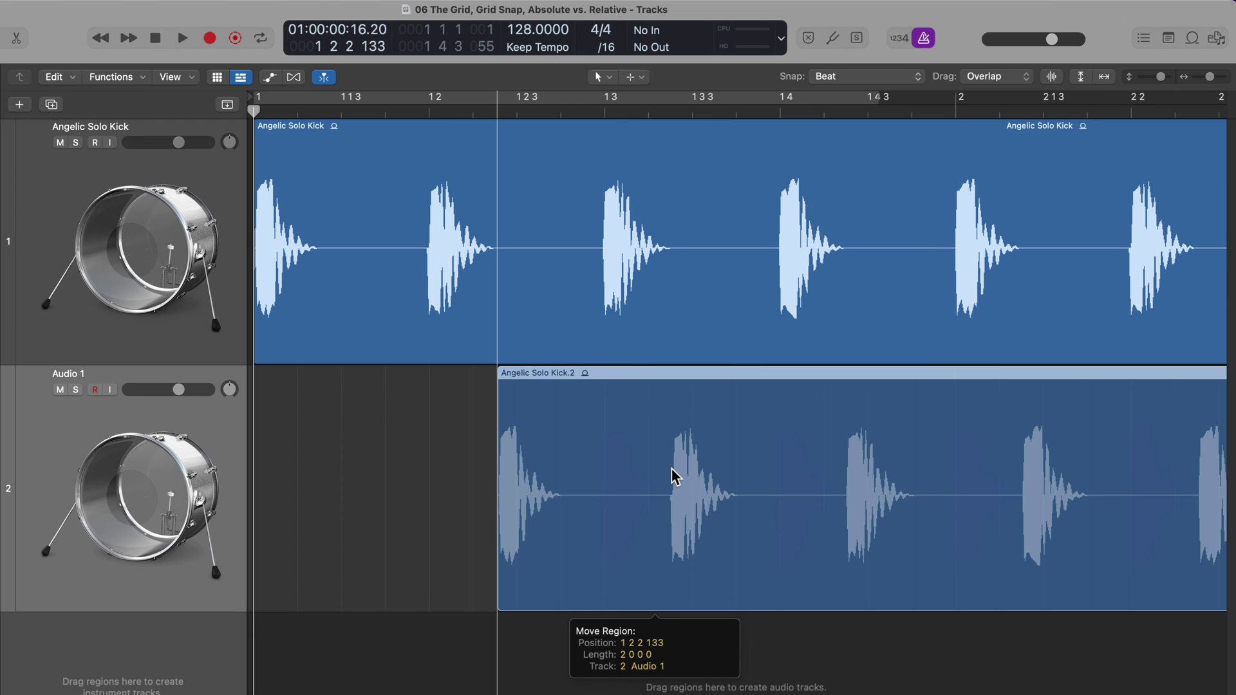
pyautogui.moveTo(673, 476); pyautogui.dragTo(844, 455)
pyautogui.click(880, 76)
pyautogui.click(887, 67)
pyautogui.moveTo(914, 440); pyautogui.dragTo(647, 472)
pyautogui.click(855, 78)
pyautogui.click(856, 105)
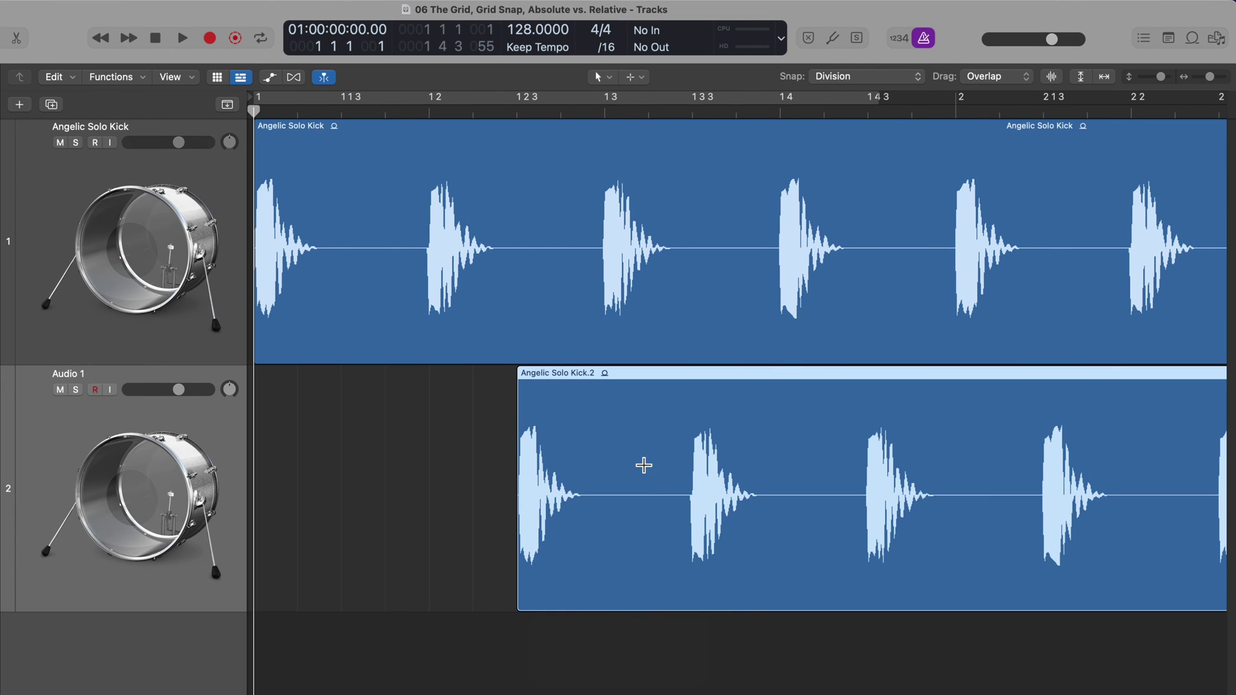
# Snap regions to relative value with the snap value at Beat, and move the off-grid kick region back and forth by whole beats.
pyautogui.click(872, 76)
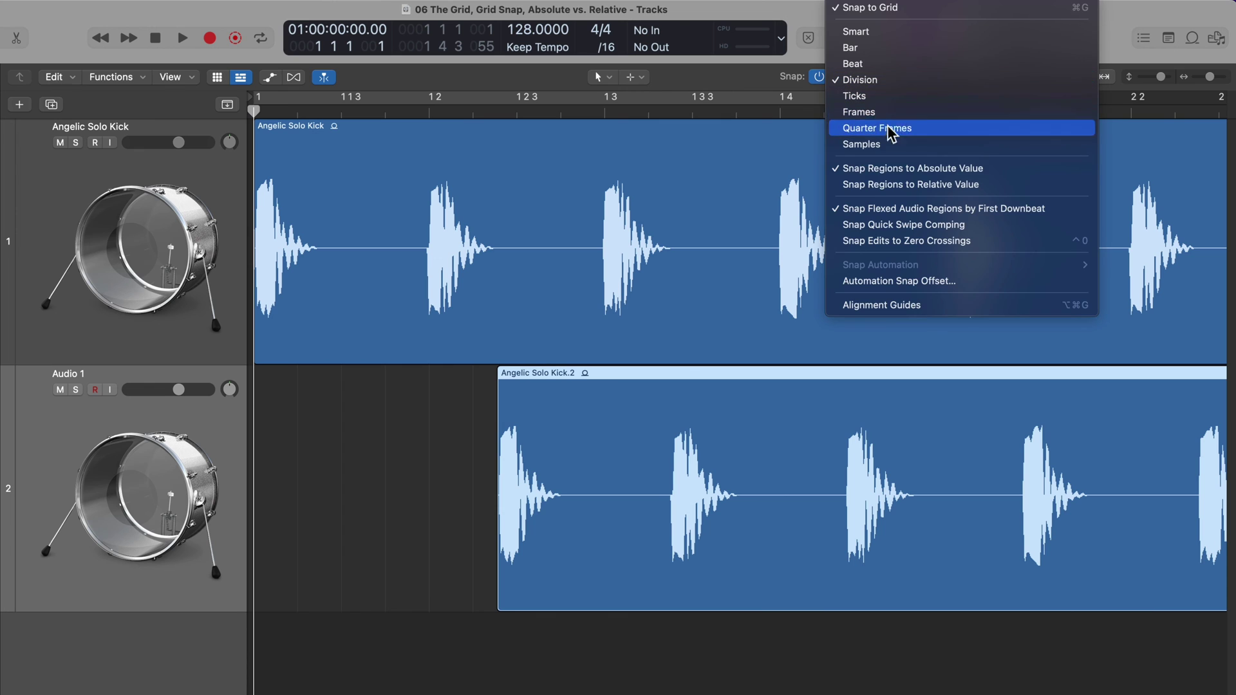
pyautogui.click(905, 185)
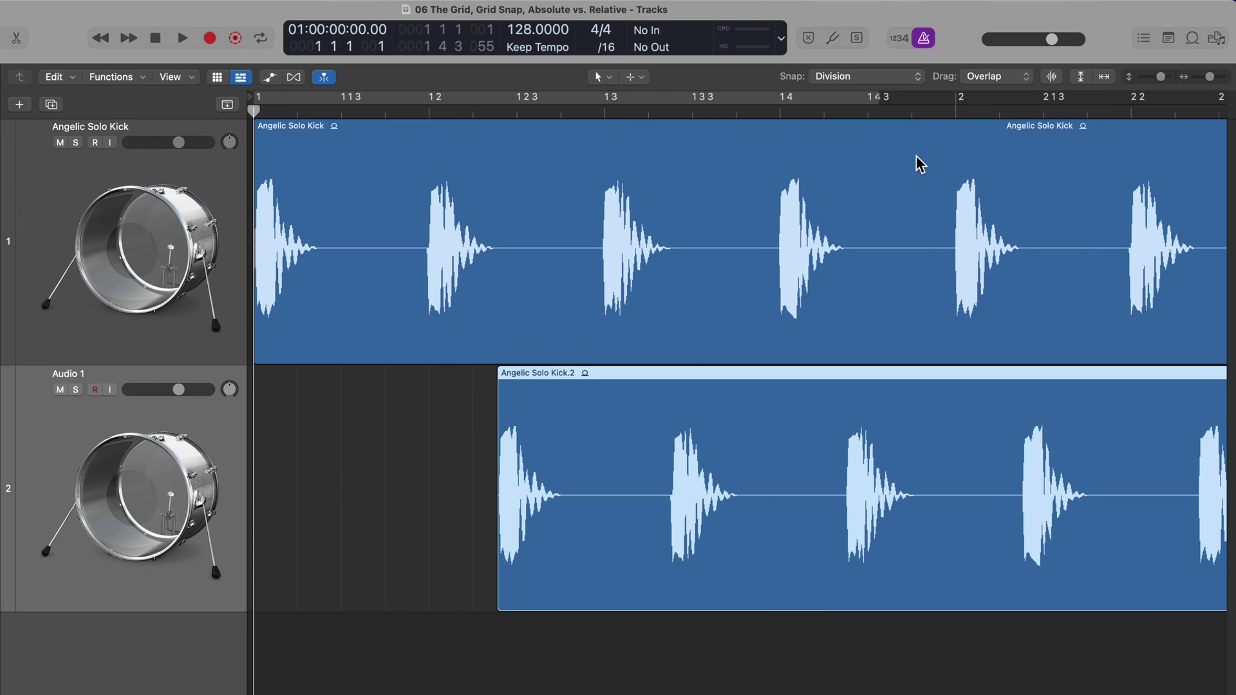
pyautogui.click(905, 76)
pyautogui.click(901, 72)
pyautogui.moveTo(515, 502); pyautogui.dragTo(842, 495)
pyautogui.moveTo(757, 492); pyautogui.dragTo(713, 491)
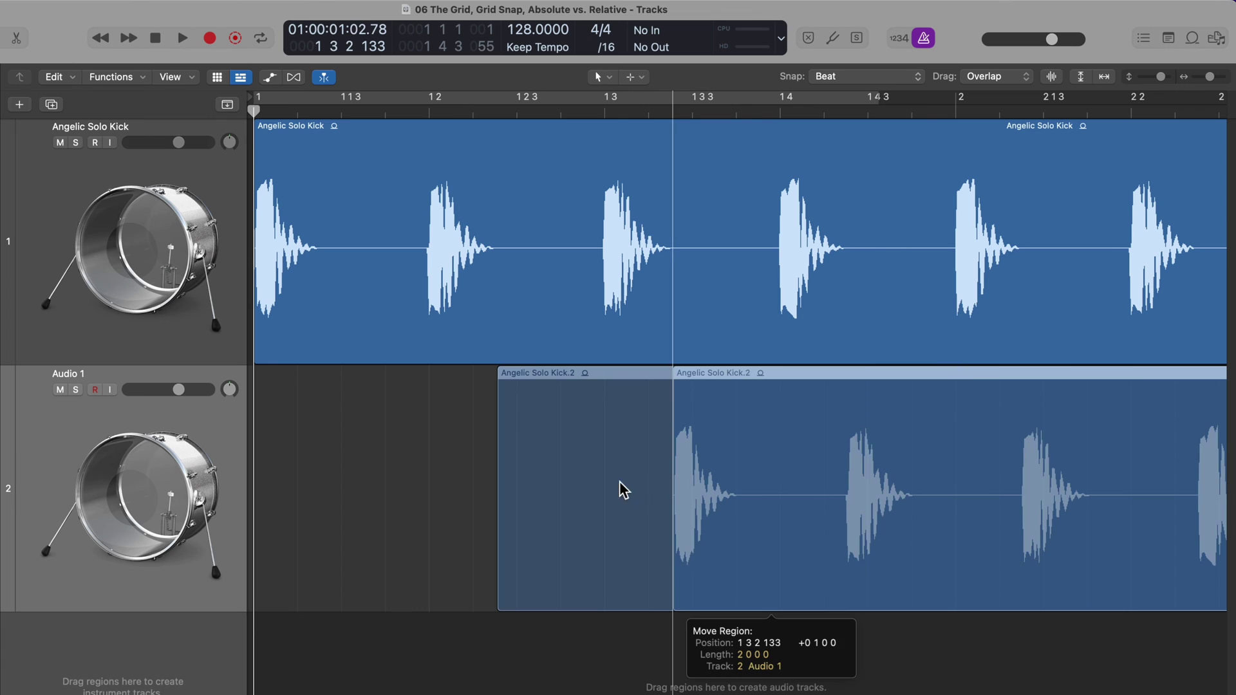
pyautogui.moveTo(621, 489); pyautogui.dragTo(557, 488)
pyautogui.moveTo(437, 484); pyautogui.dragTo(562, 481)
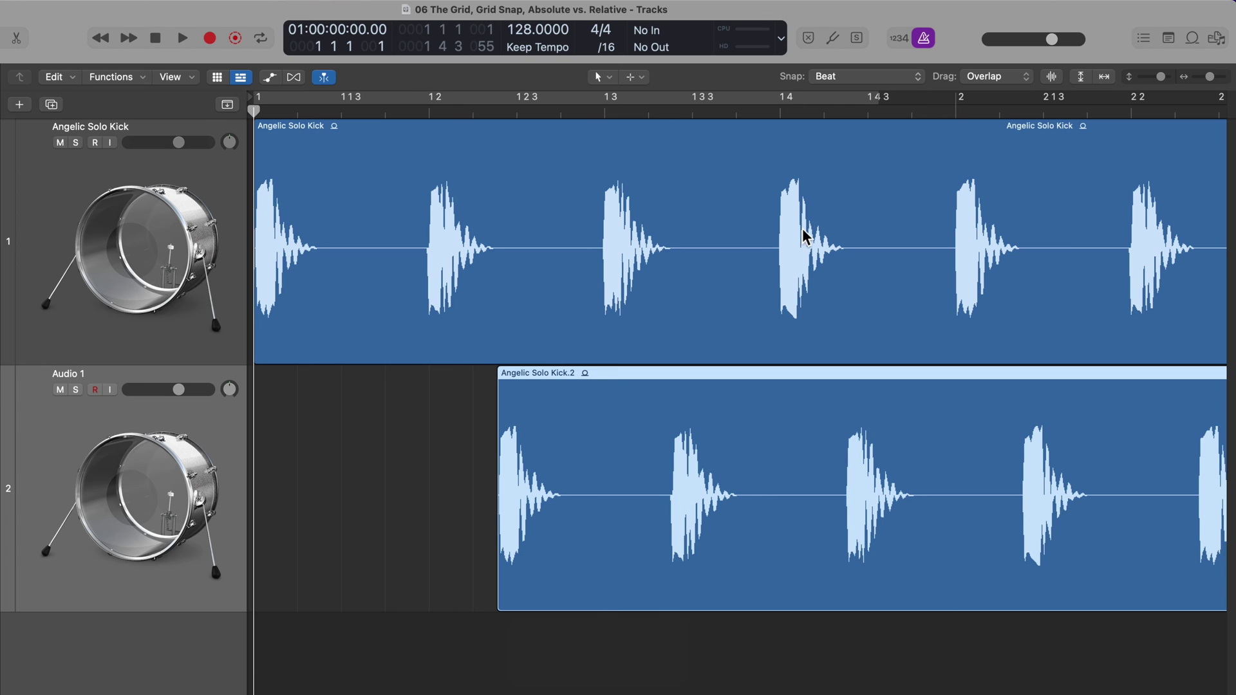
# Set the snap value to Bar, move the off-grid kick region two bars later and back, and place the playhead at bar 3.
pyautogui.press('super+Left')
pyautogui.click(878, 75)
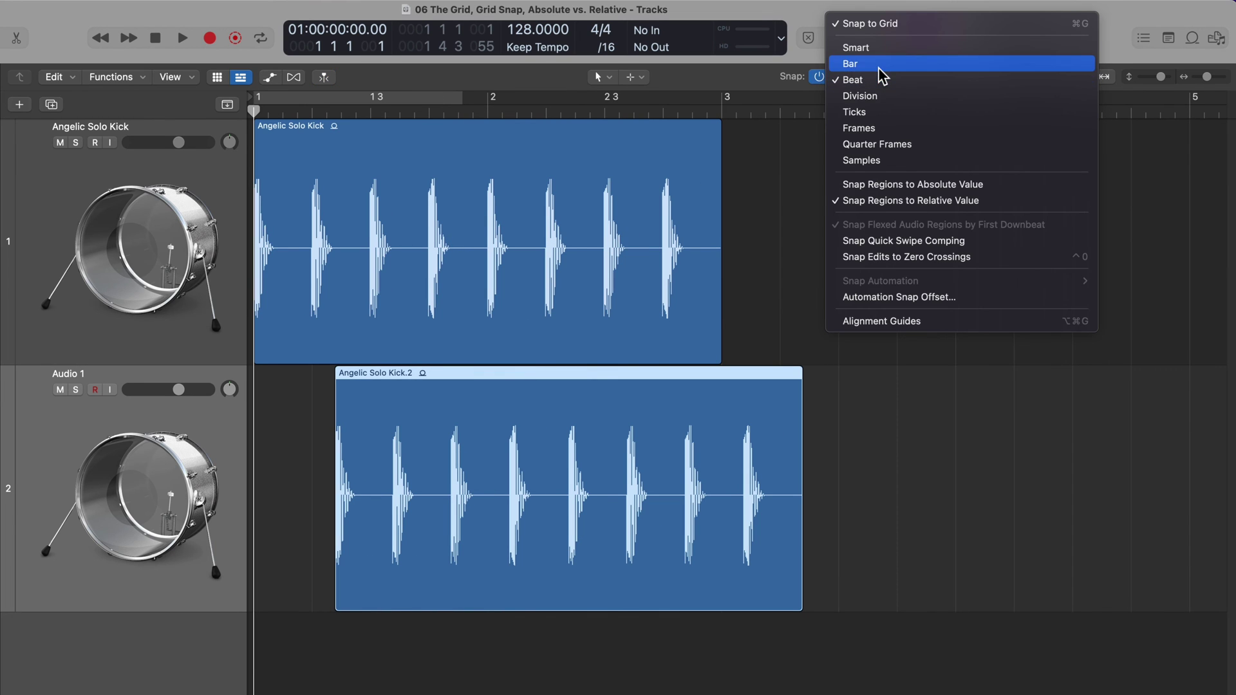
pyautogui.click(850, 65)
pyautogui.moveTo(409, 521); pyautogui.dragTo(797, 490)
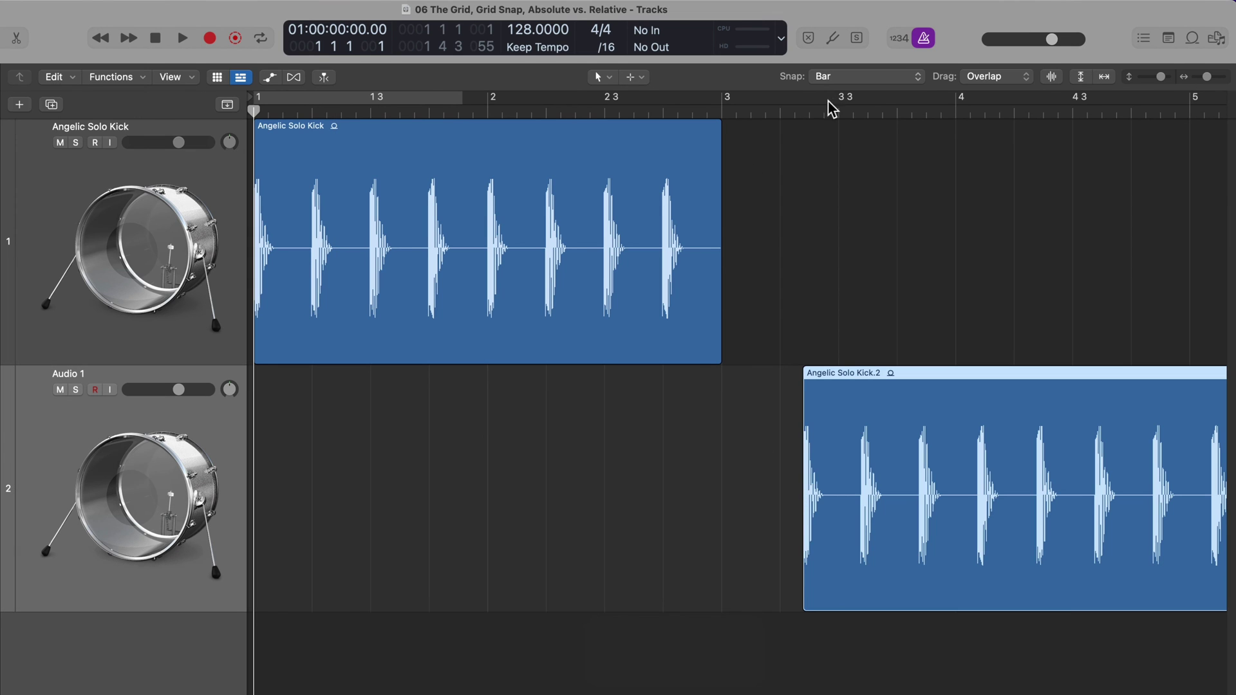
pyautogui.click(799, 114)
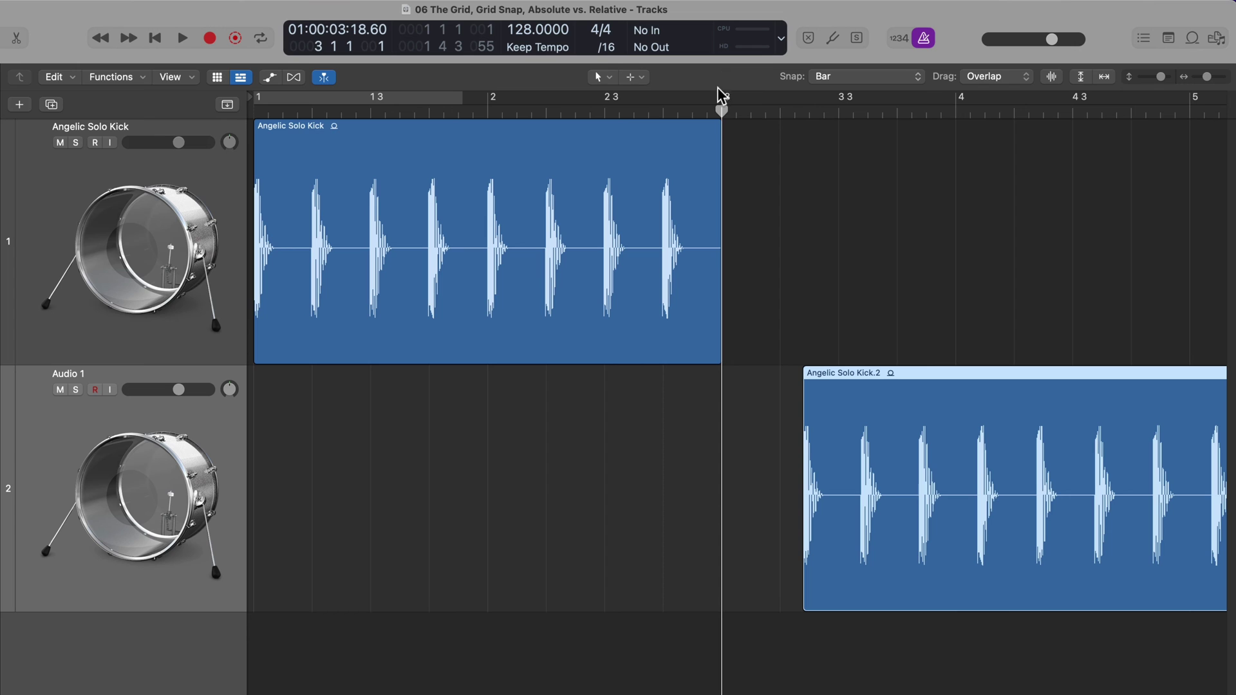
pyautogui.moveTo(850, 436); pyautogui.dragTo(483, 447)
# Snap regions to absolute value, move the off-grid kick region onto the start of bar 2, and deselect it.
pyautogui.click(900, 77)
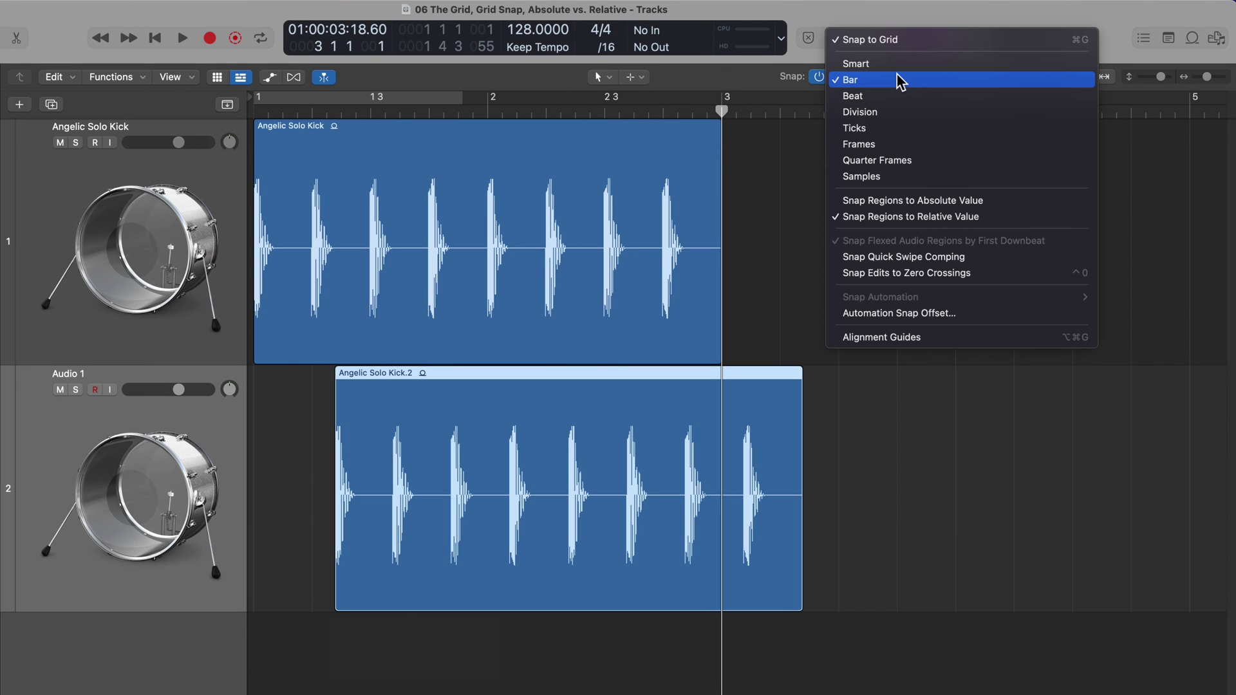
pyautogui.click(968, 201)
pyautogui.moveTo(461, 492); pyautogui.dragTo(557, 491)
pyautogui.click(975, 264)
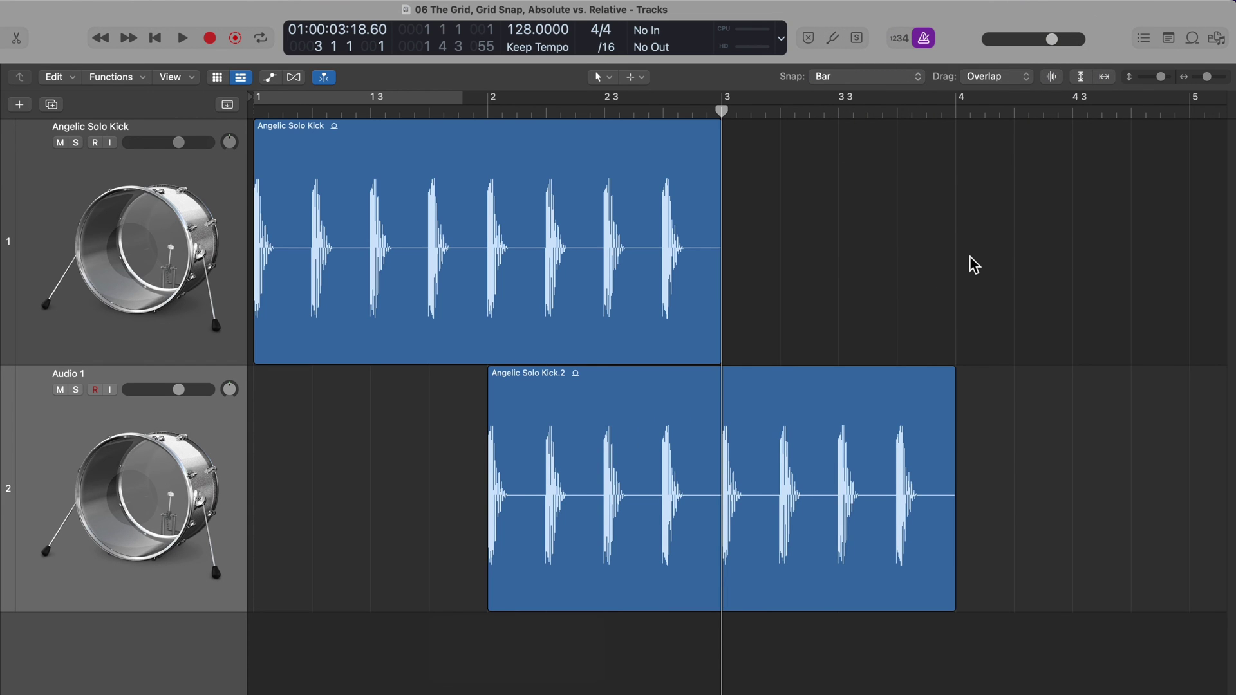
# Review the absolute and relative region snap options and move the duplicated kick region back to bar 1.
pyautogui.click(917, 77)
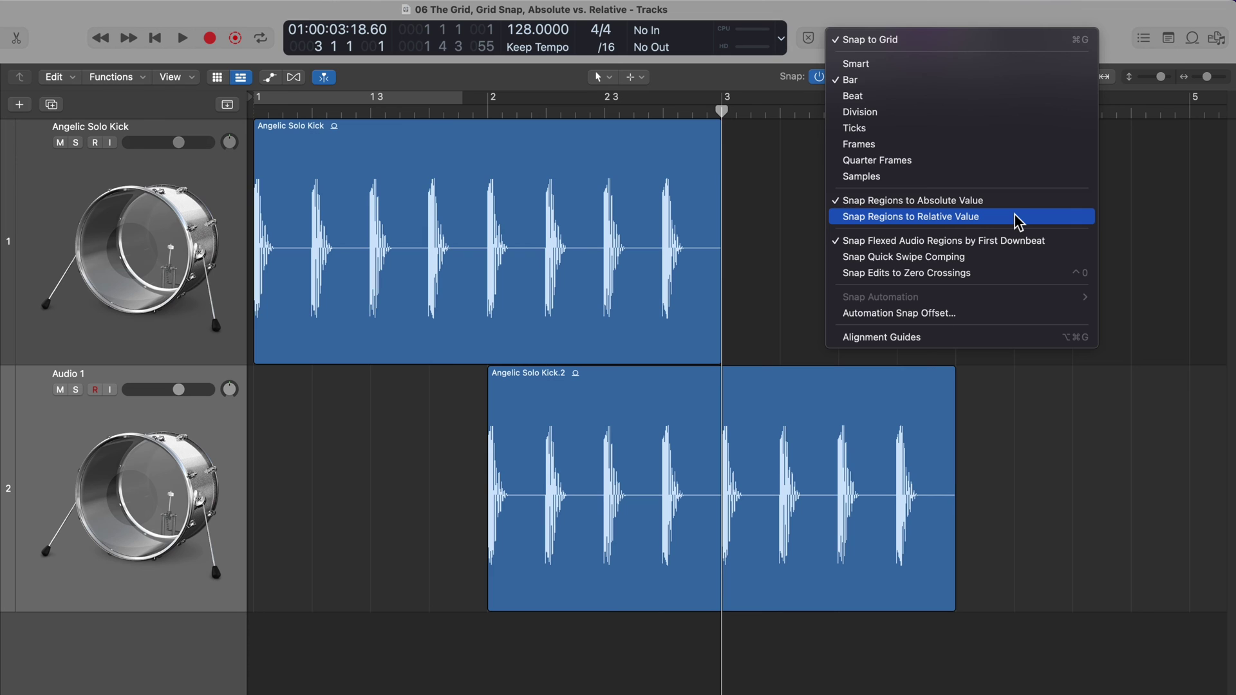
pyautogui.click(728, 247)
pyautogui.moveTo(583, 496); pyautogui.dragTo(370, 492)
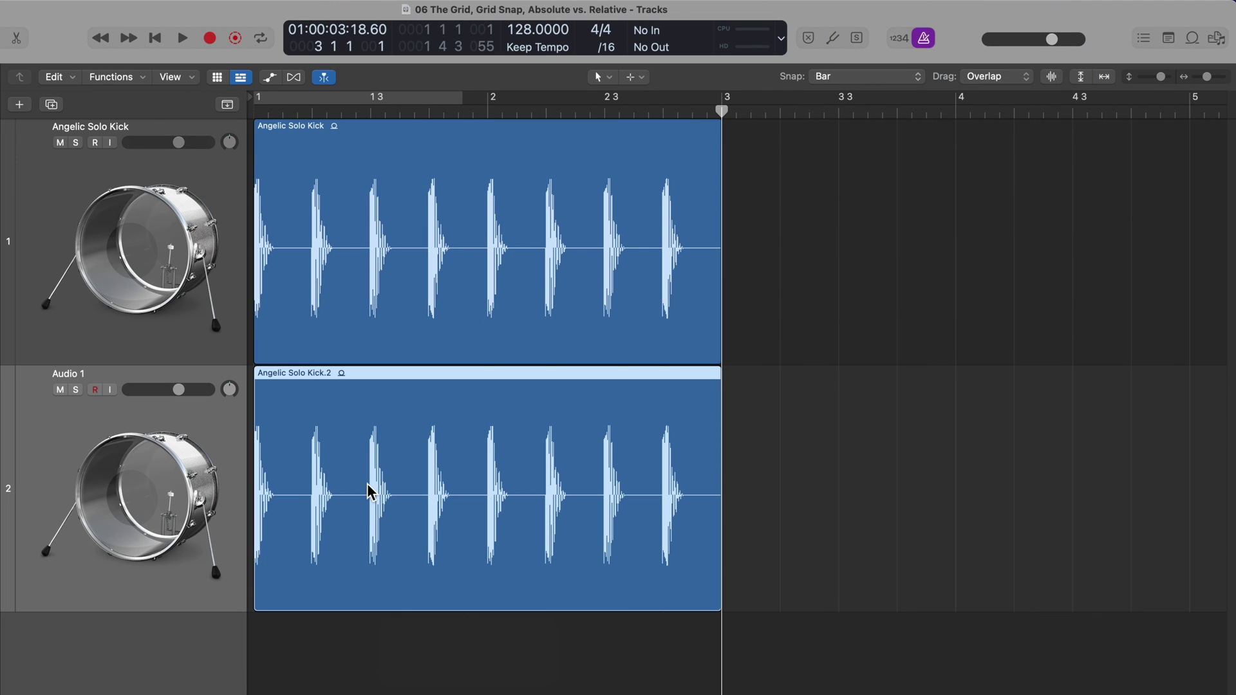
# Place the playhead at bar 2 and set the cycle area from bar 2 to bar 3.
pyautogui.click(492, 110)
pyautogui.moveTo(492, 101); pyautogui.dragTo(673, 107)
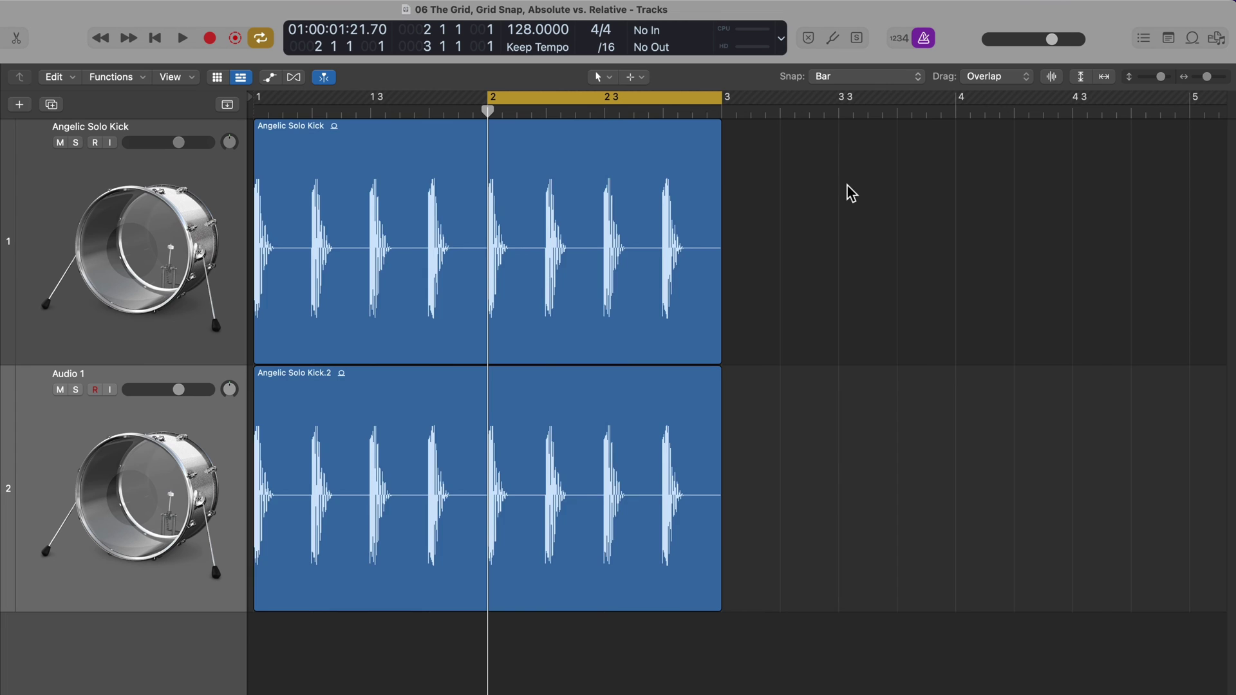
# Set the snap value to Division and try moving the playhead from bar 2 along the /16 grid.
pyautogui.press('super+Right')
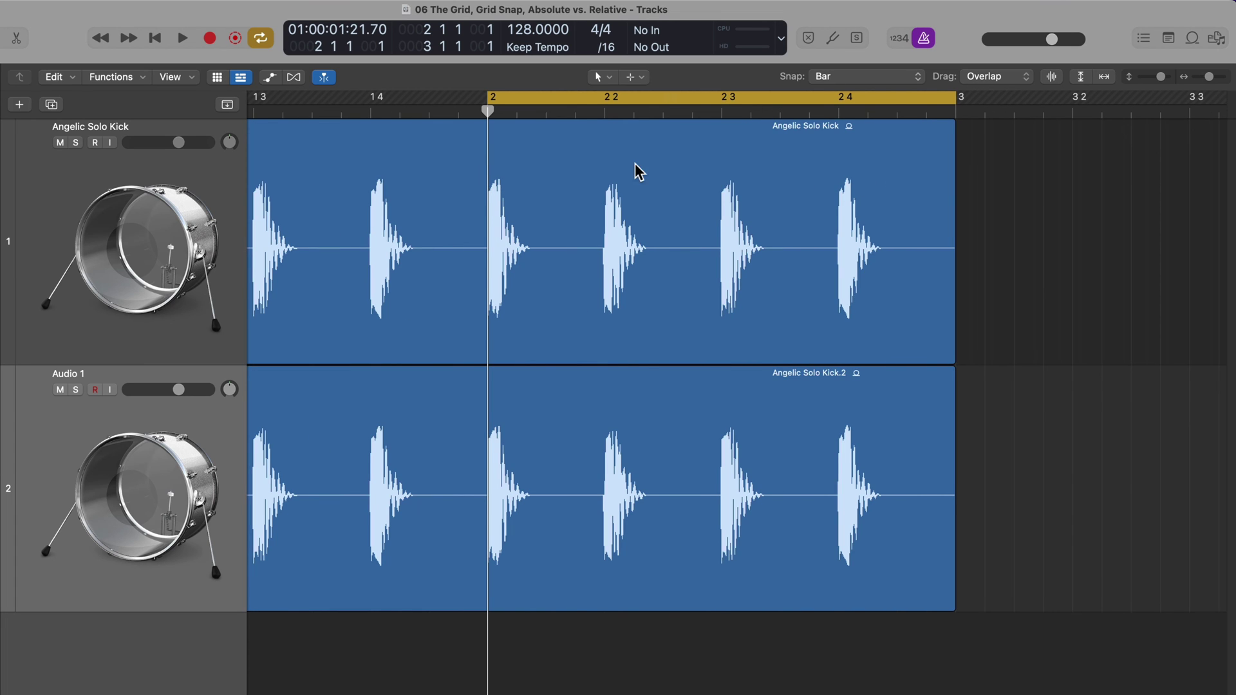
pyautogui.click(892, 77)
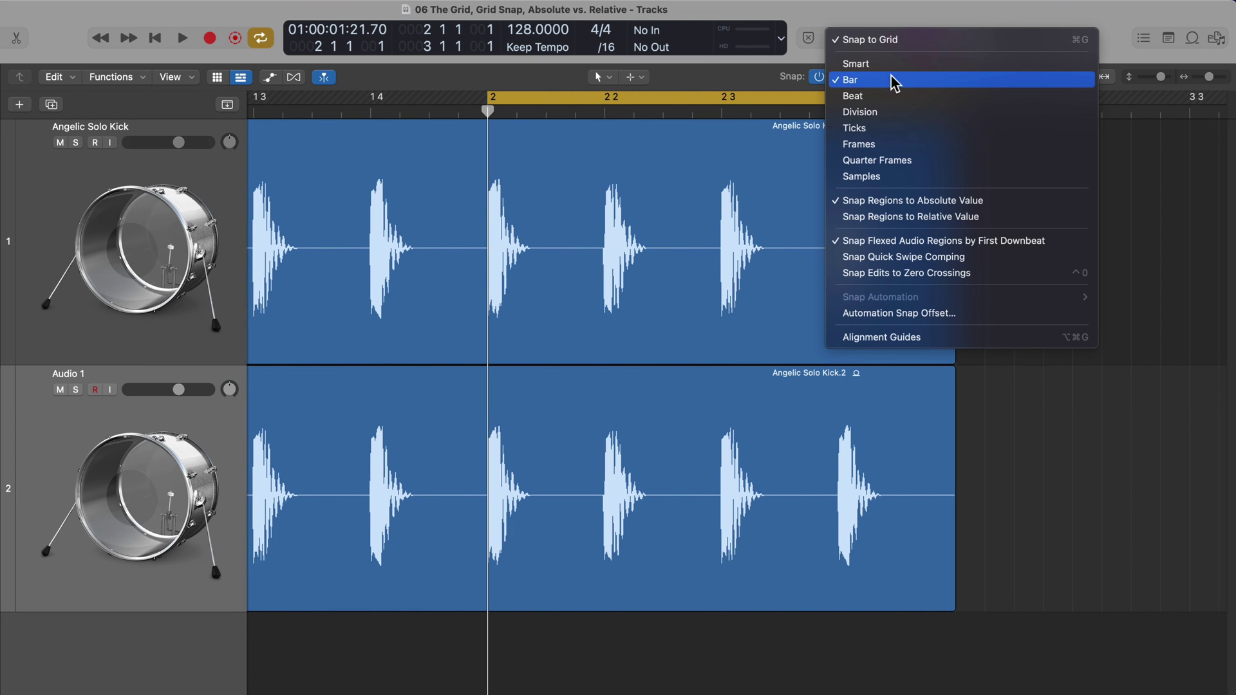
pyautogui.click(884, 111)
pyautogui.moveTo(489, 111)
pyautogui.mouseDown()
pyautogui.moveTo(604, 123)
pyautogui.moveTo(575, 113)
pyautogui.moveTo(489, 131)
pyautogui.mouseUp()
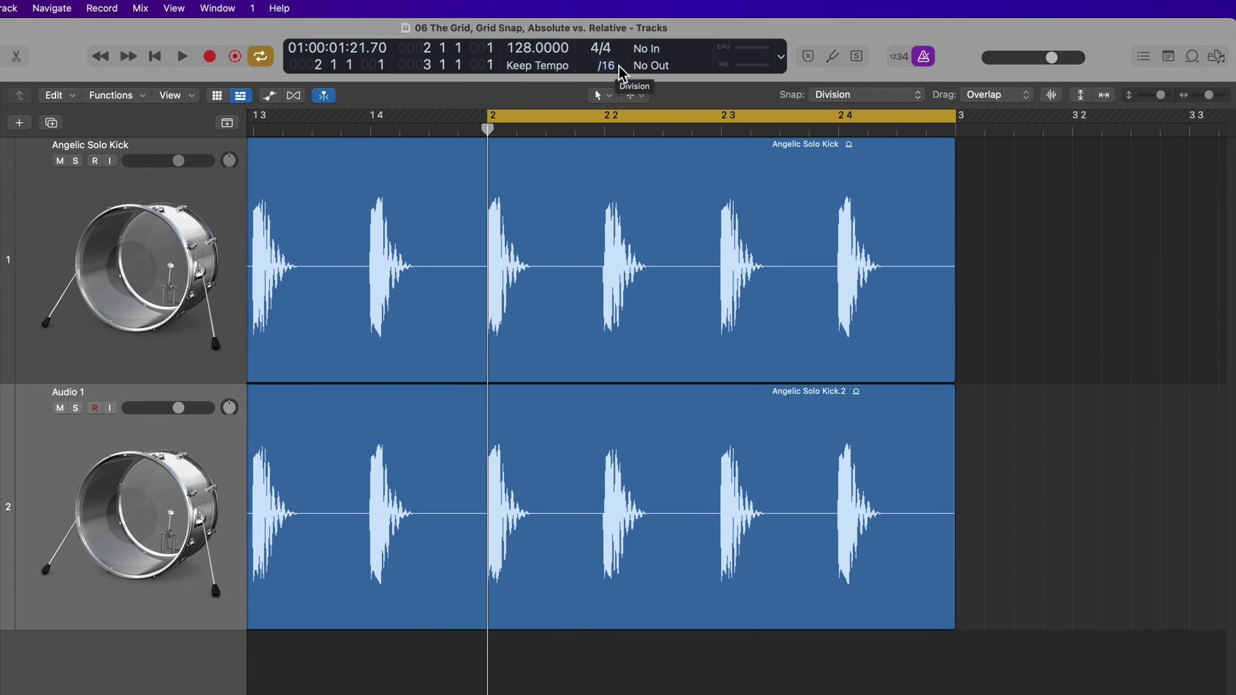
# Set the project's division to /8 and move the playhead one division to 2 1 2 1.
pyautogui.click(620, 67)
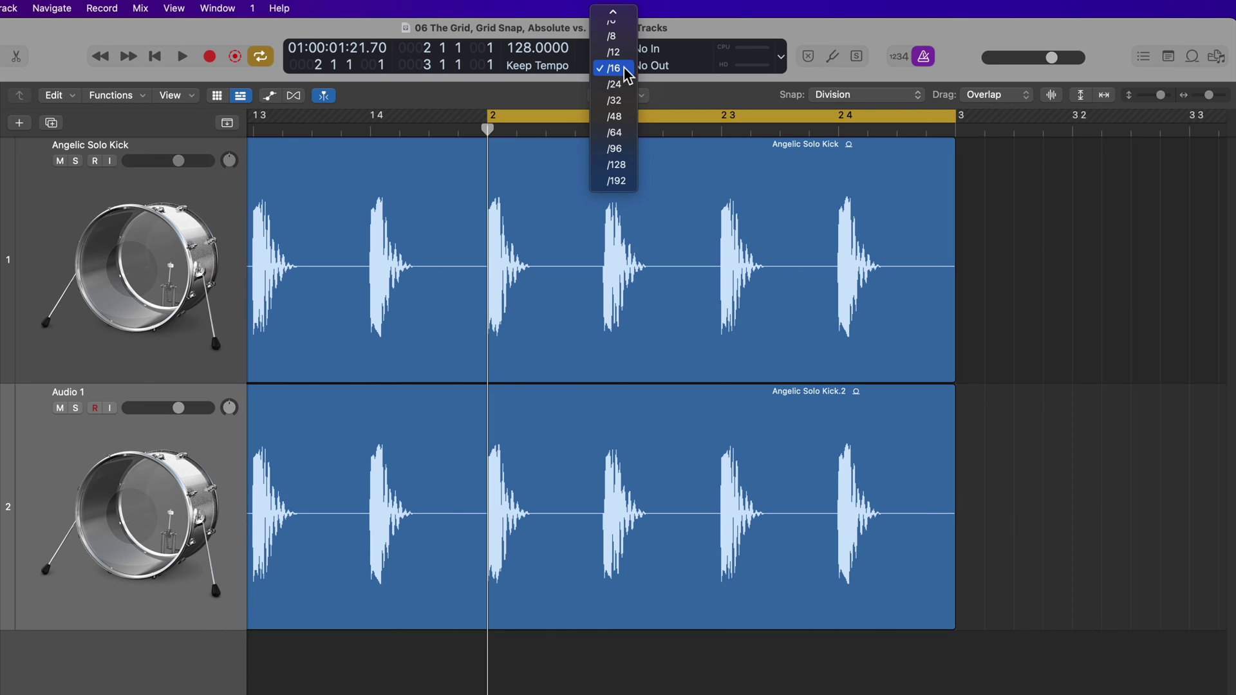
pyautogui.moveTo(626, 16)
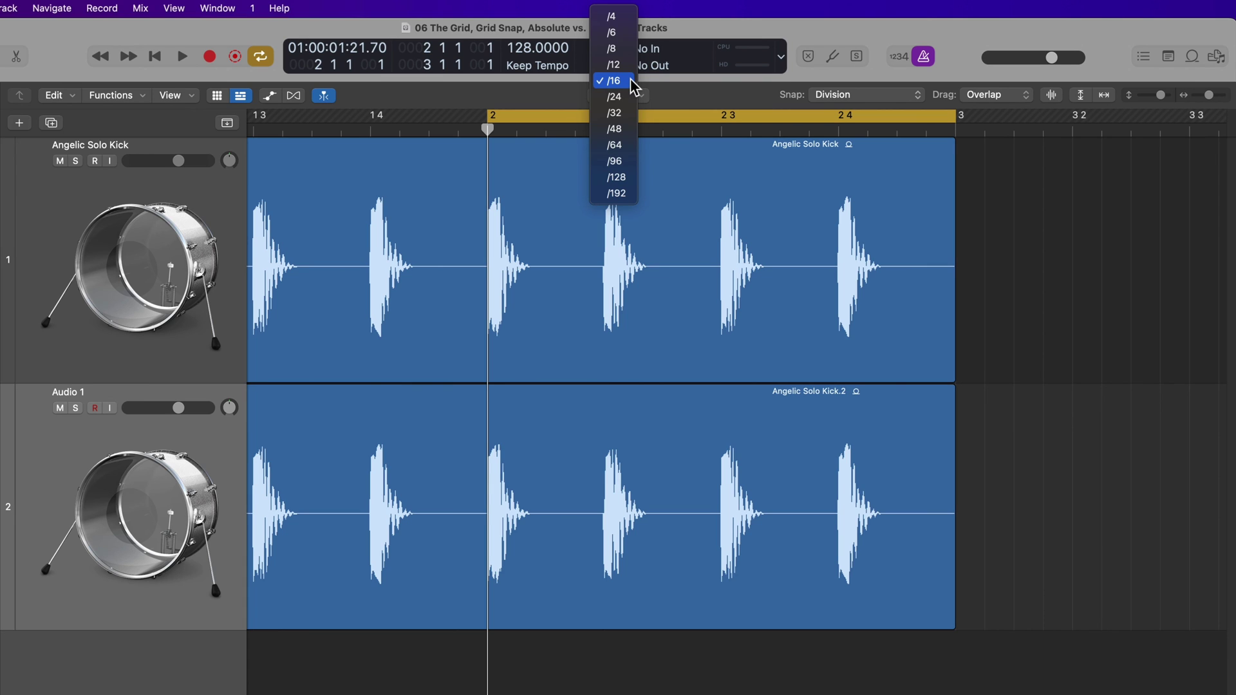
pyautogui.click(624, 52)
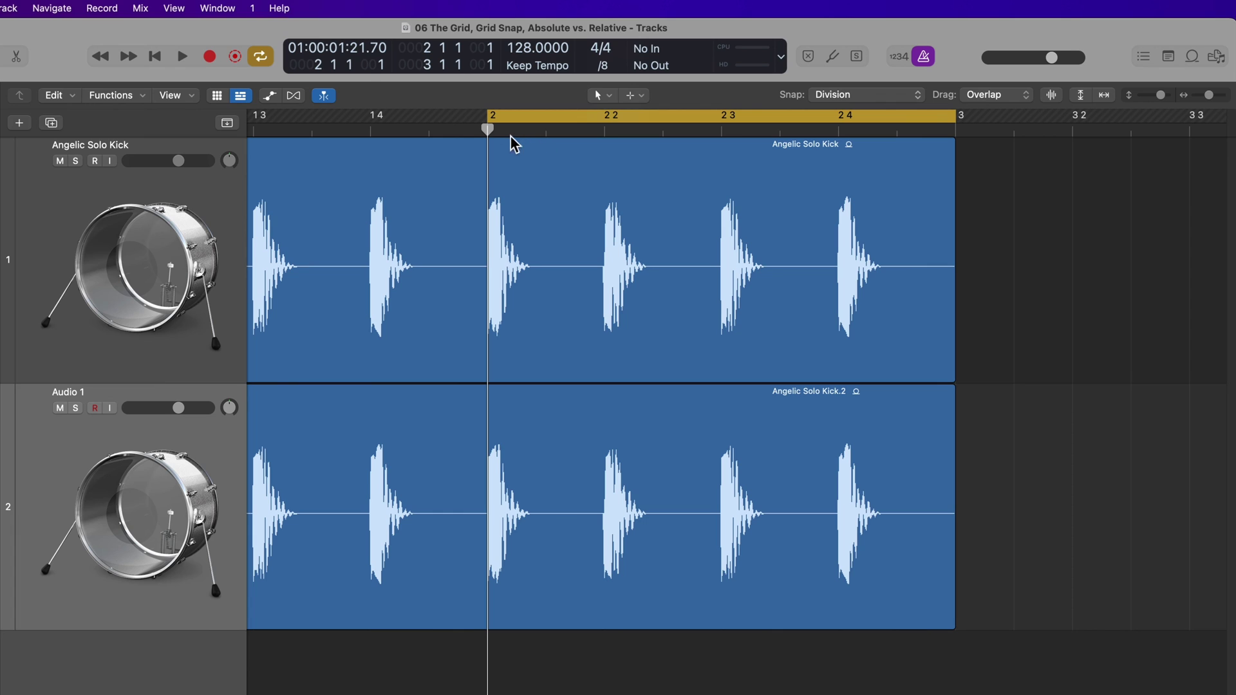
pyautogui.moveTo(491, 130); pyautogui.dragTo(492, 156)
pyautogui.click(546, 132)
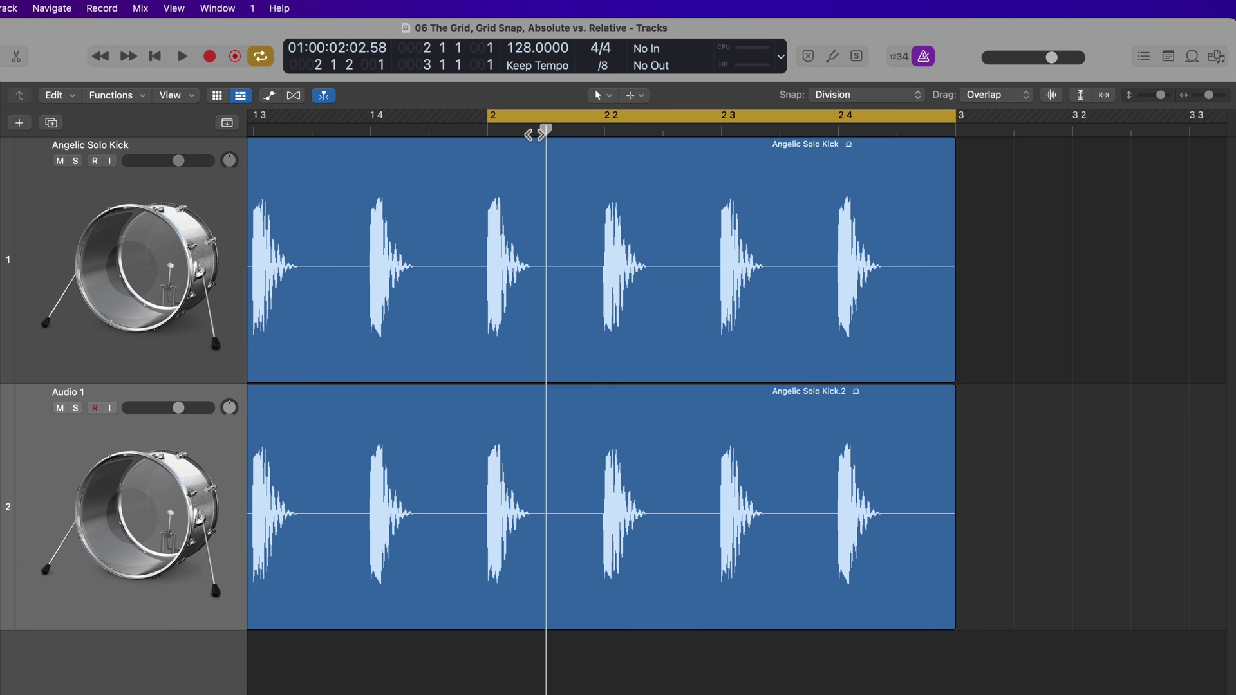
# Set the project's division to /4 and try moving the playhead from bar 2 along that grid.
pyautogui.click(605, 66)
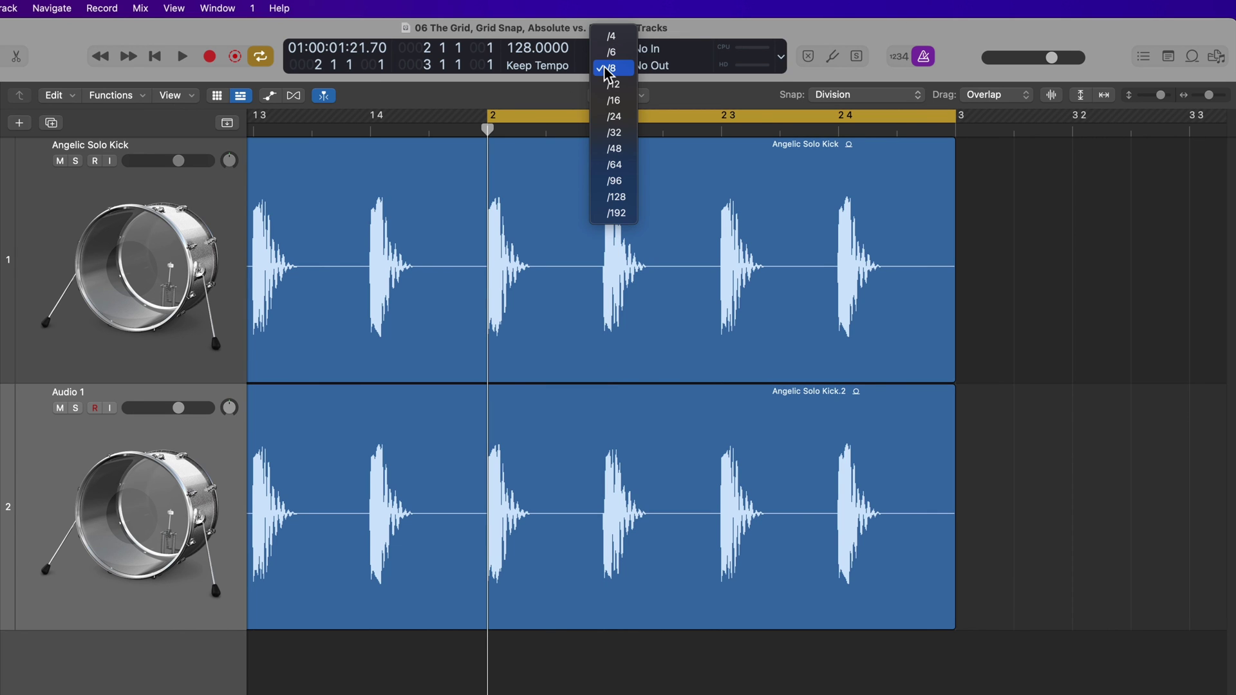
pyautogui.click(612, 36)
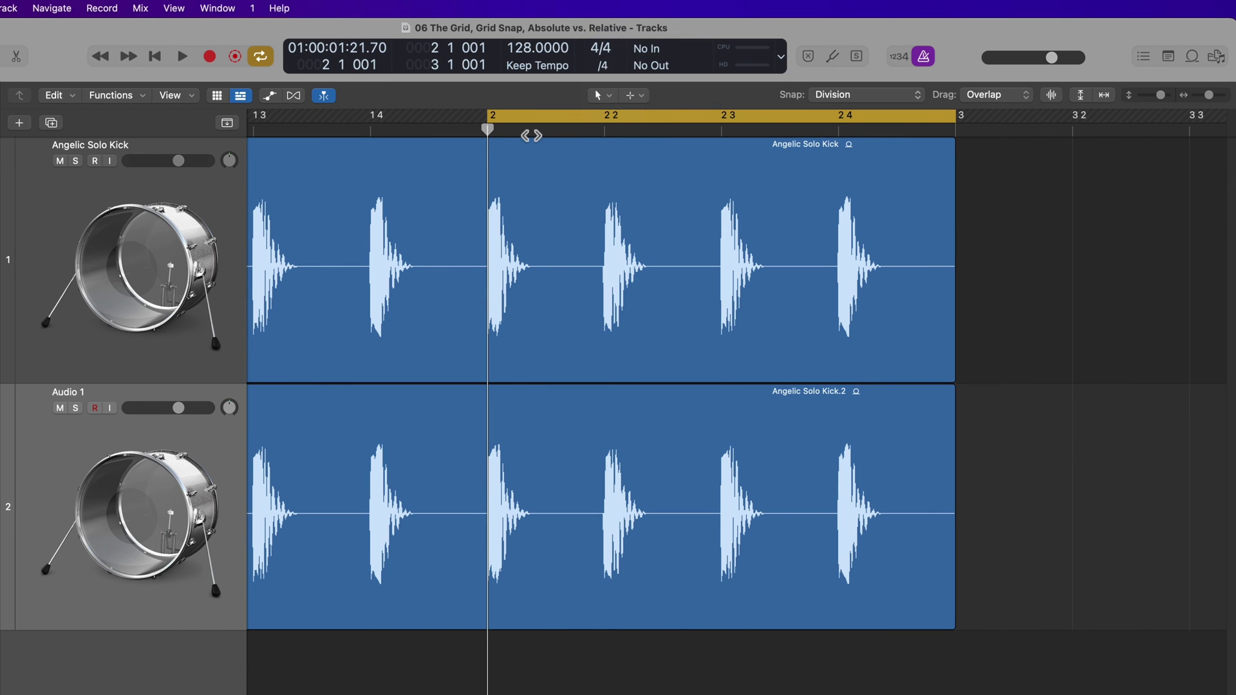
pyautogui.moveTo(549, 130); pyautogui.dragTo(509, 147)
# Set the project's division to /32 and try moving the playhead from bar 2 in those finer increments.
pyautogui.click(608, 68)
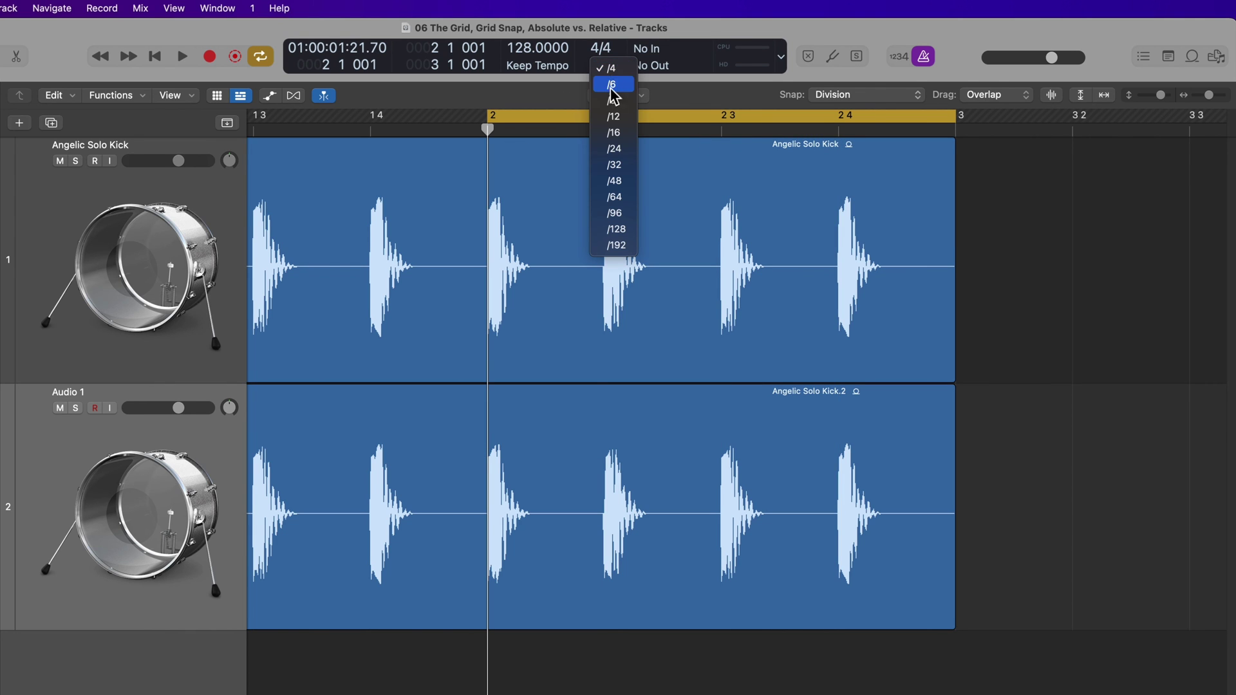
pyautogui.click(630, 169)
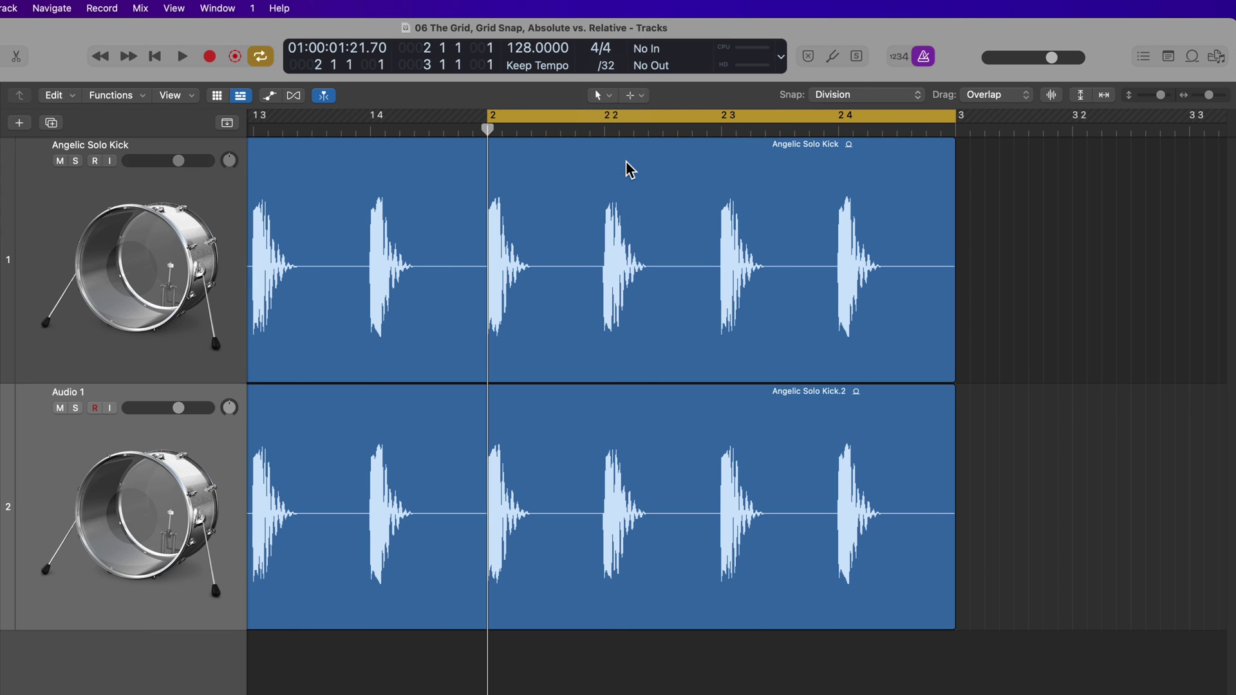
pyautogui.moveTo(490, 131)
pyautogui.mouseDown()
pyautogui.moveTo(587, 143)
pyautogui.moveTo(489, 147)
pyautogui.mouseUp()
# Switch the project's division through the triplet values /6, /12 and /24 to compare their grids.
pyautogui.click(605, 65)
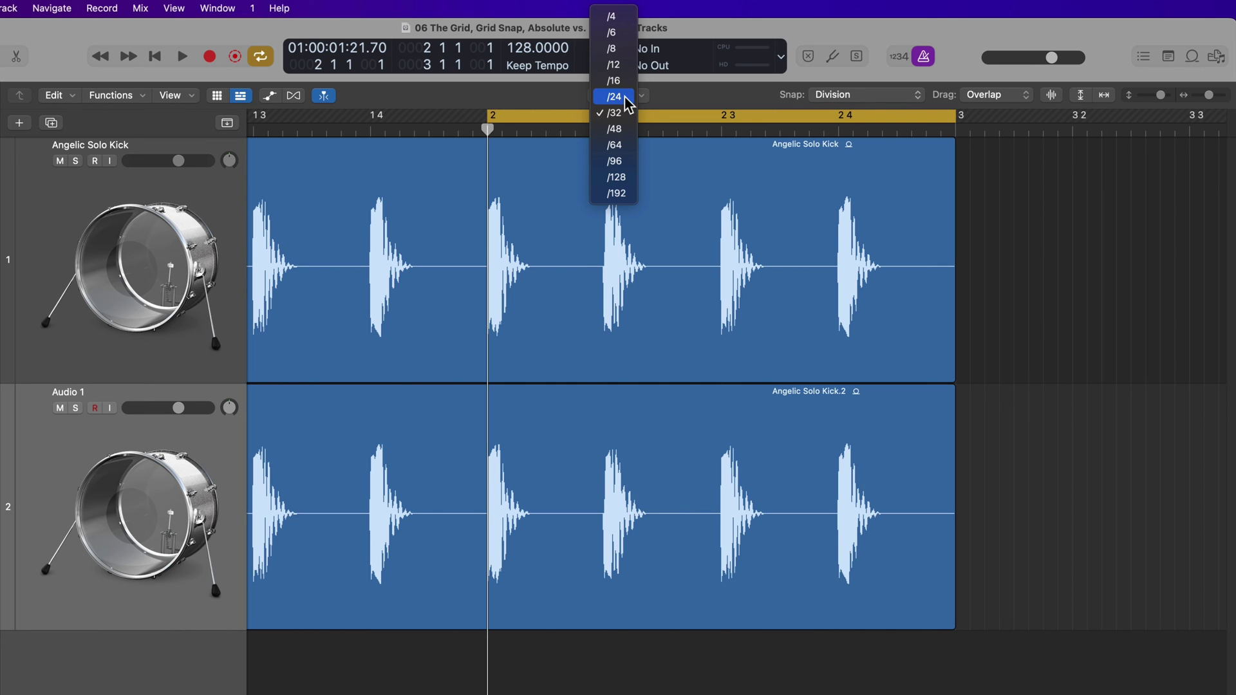
pyautogui.click(628, 32)
pyautogui.click(613, 58)
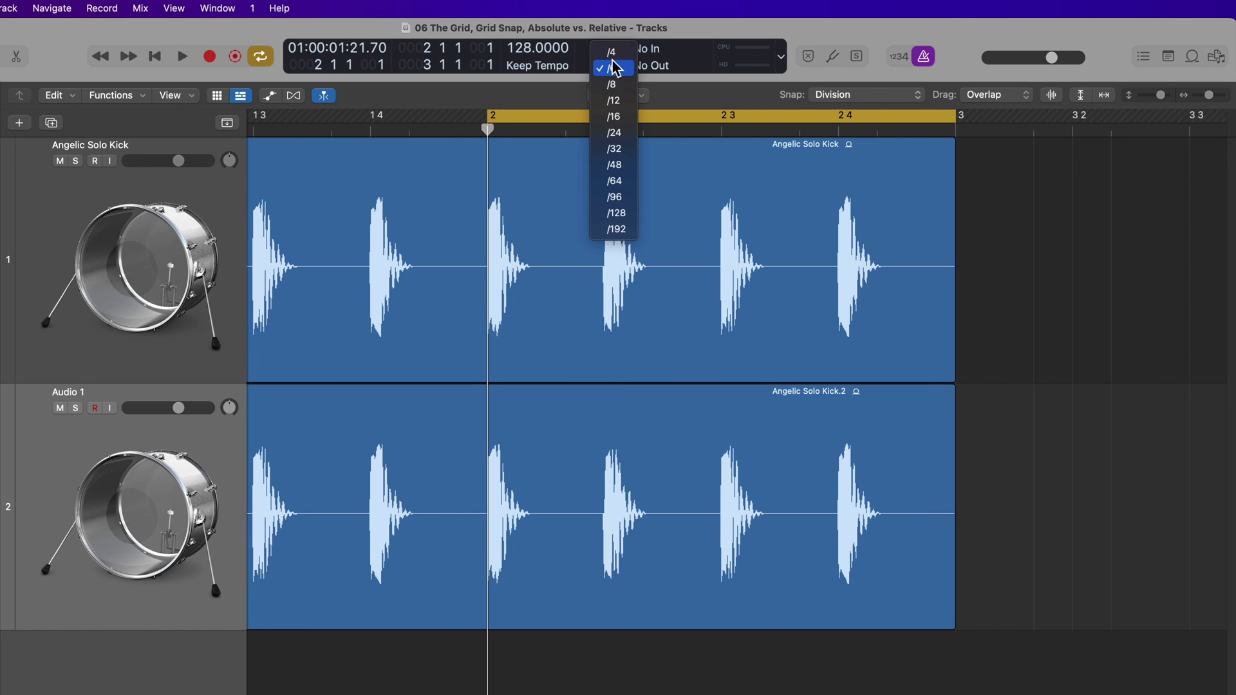
pyautogui.click(616, 95)
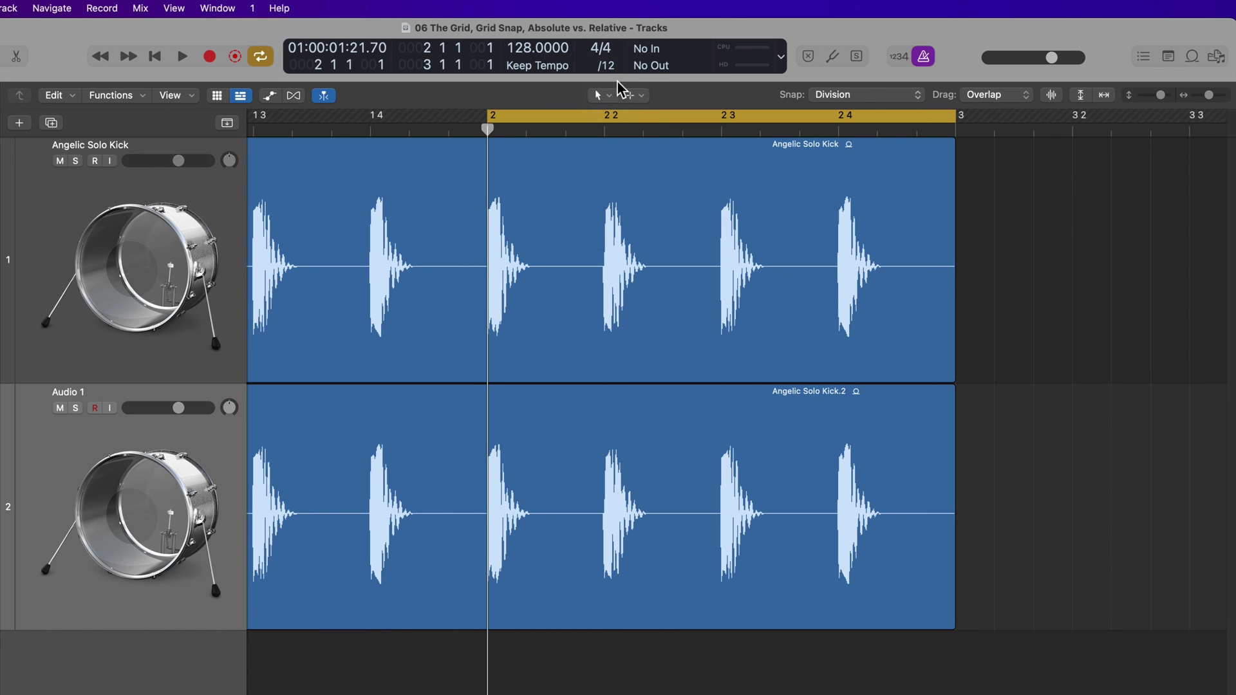
pyautogui.click(615, 67)
pyautogui.click(621, 102)
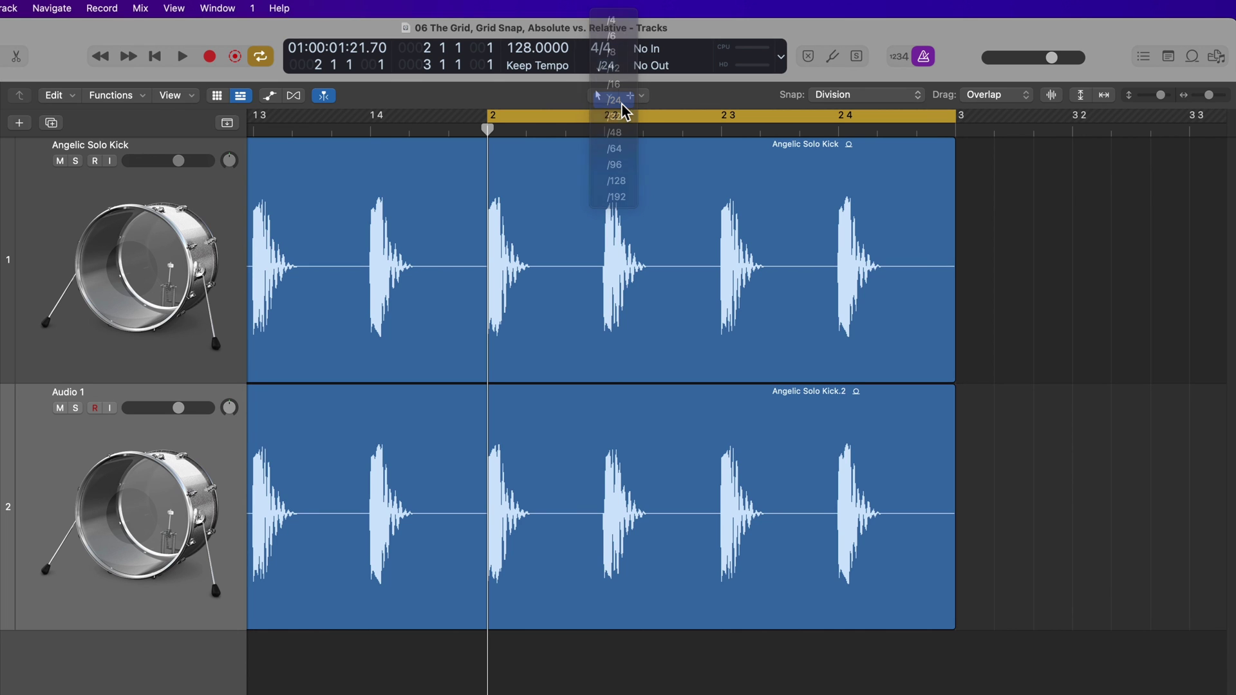
# Set the project's division back to /12 and move the playhead along the triplet grid from bar 2 to bar 3.
pyautogui.click(618, 94)
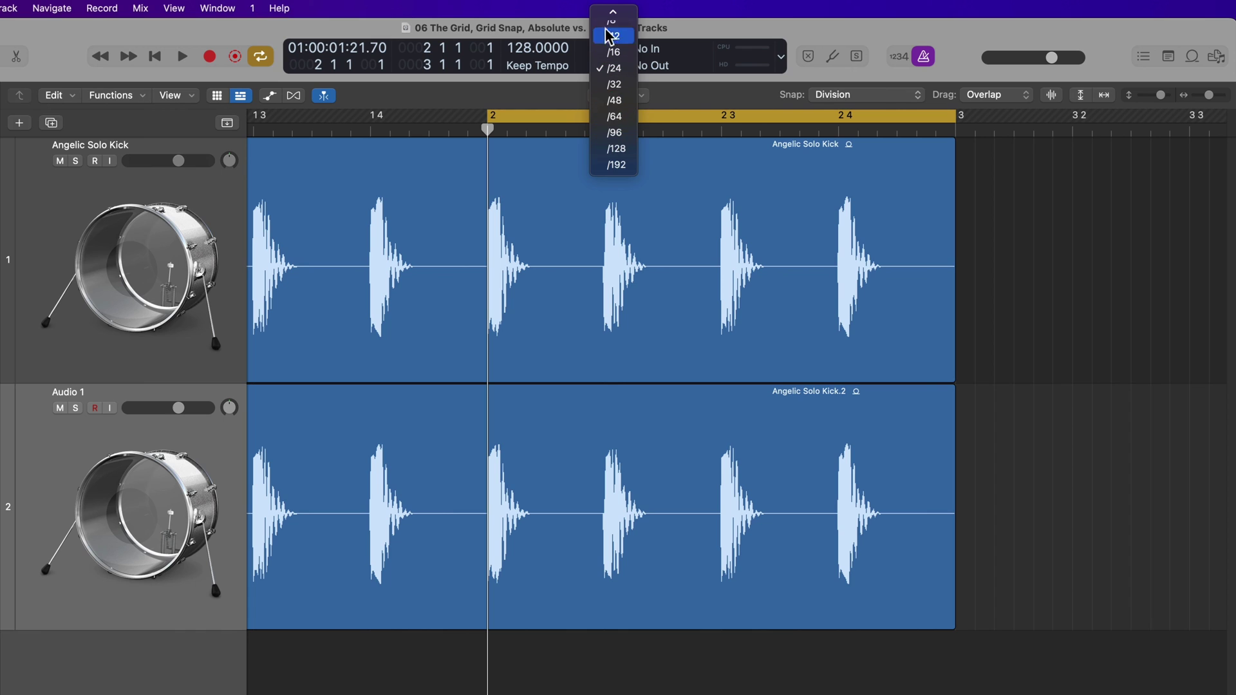
pyautogui.moveTo(613, 12)
pyautogui.click(613, 65)
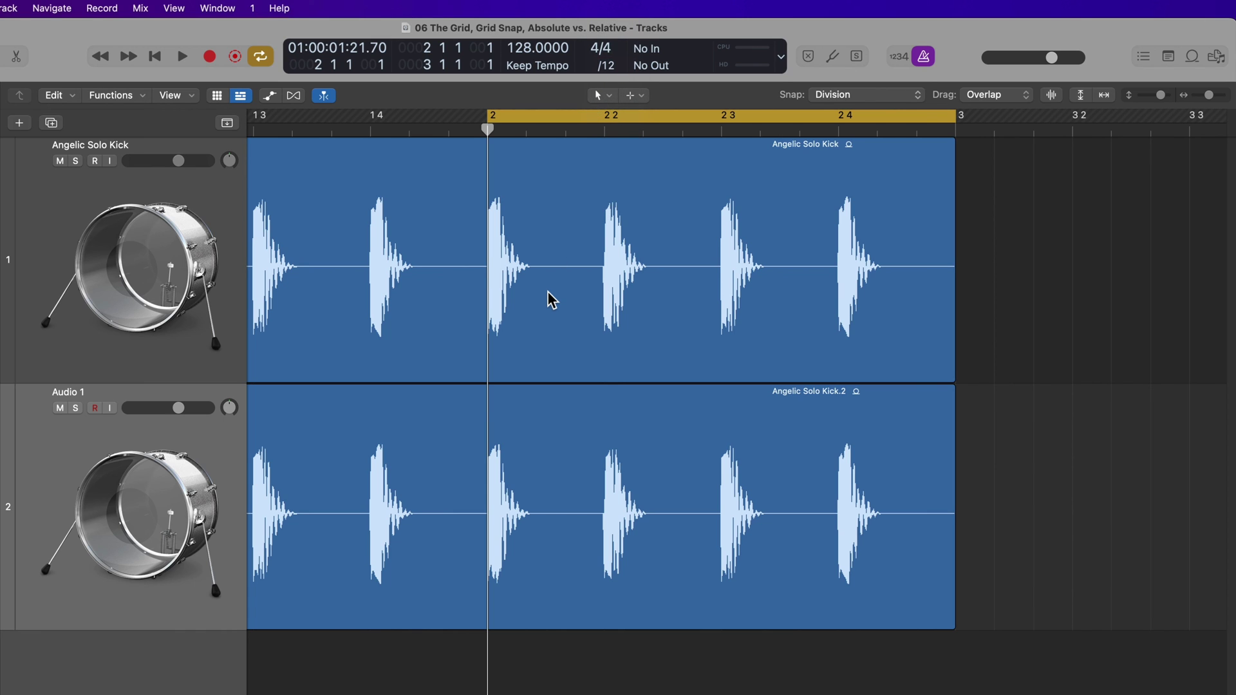
pyautogui.moveTo(491, 131); pyautogui.dragTo(503, 157)
pyautogui.moveTo(484, 127); pyautogui.dragTo(954, 128)
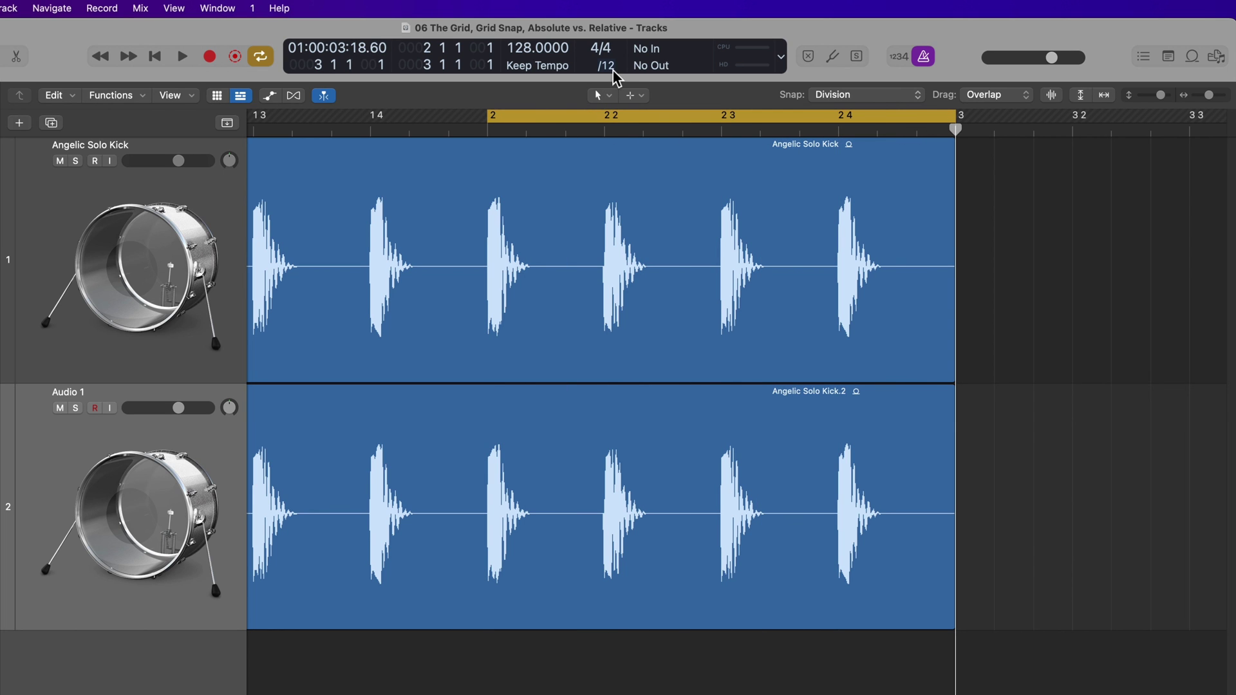
# Set the project's division to /8 and place the playhead at 2 1 2 1.
pyautogui.click(611, 67)
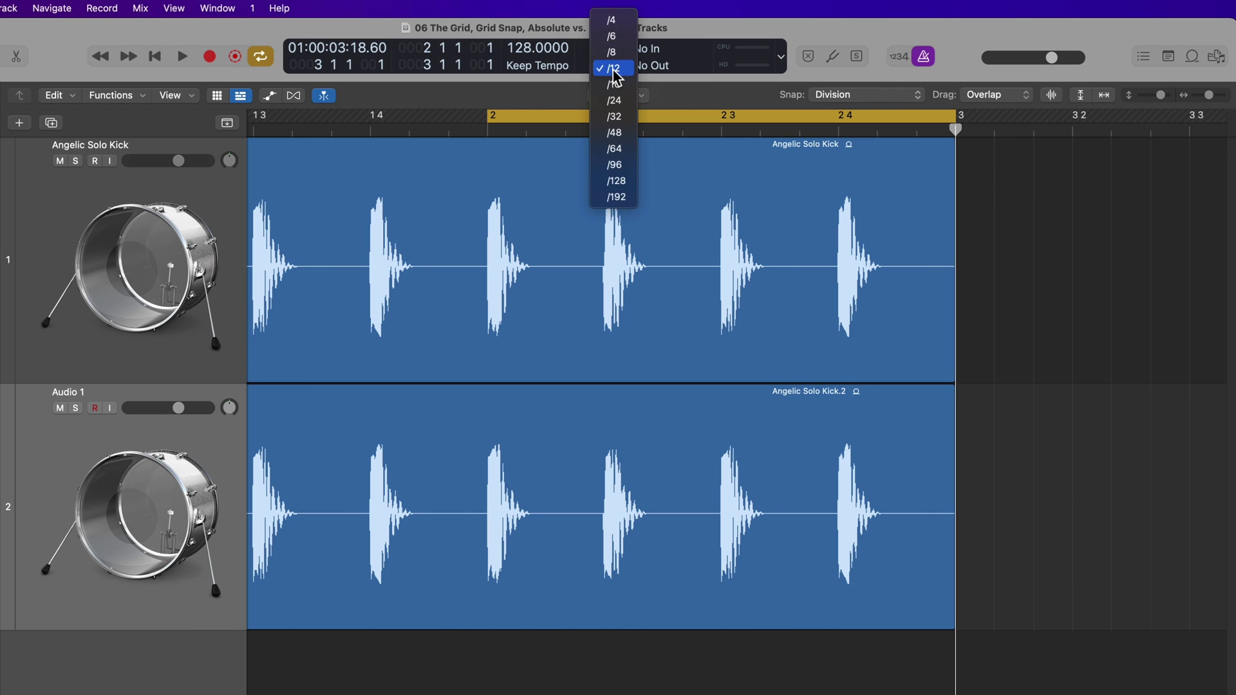
pyautogui.click(615, 52)
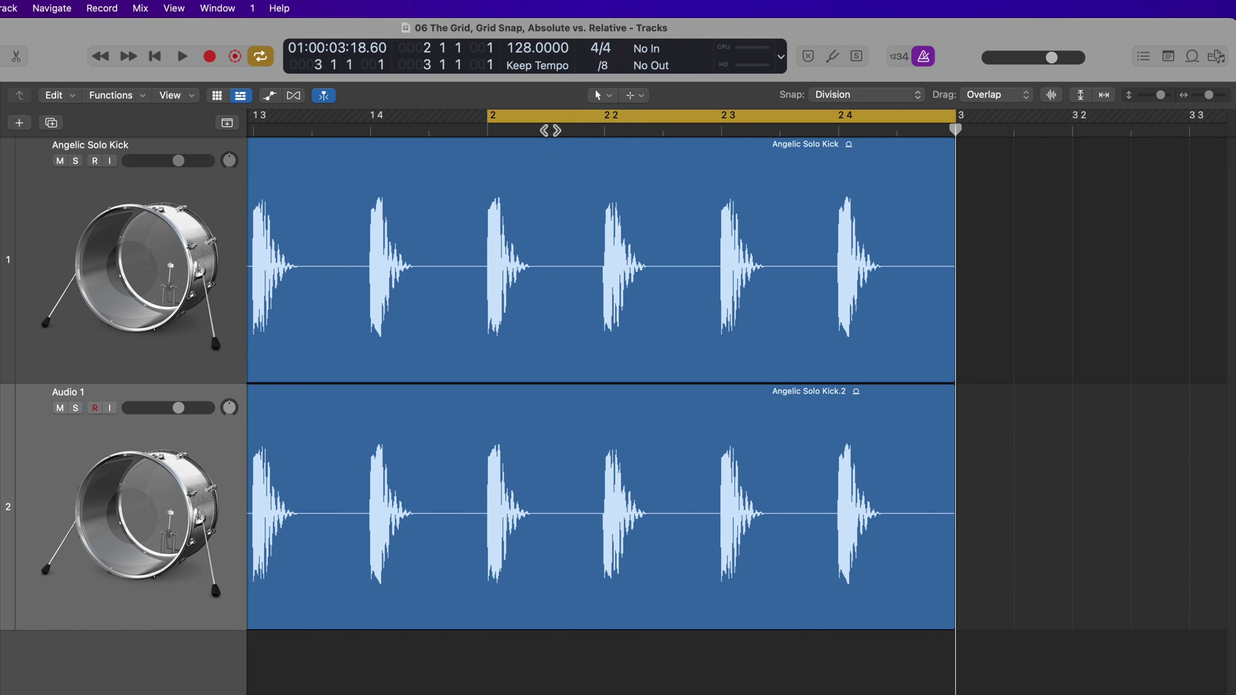
pyautogui.click(546, 130)
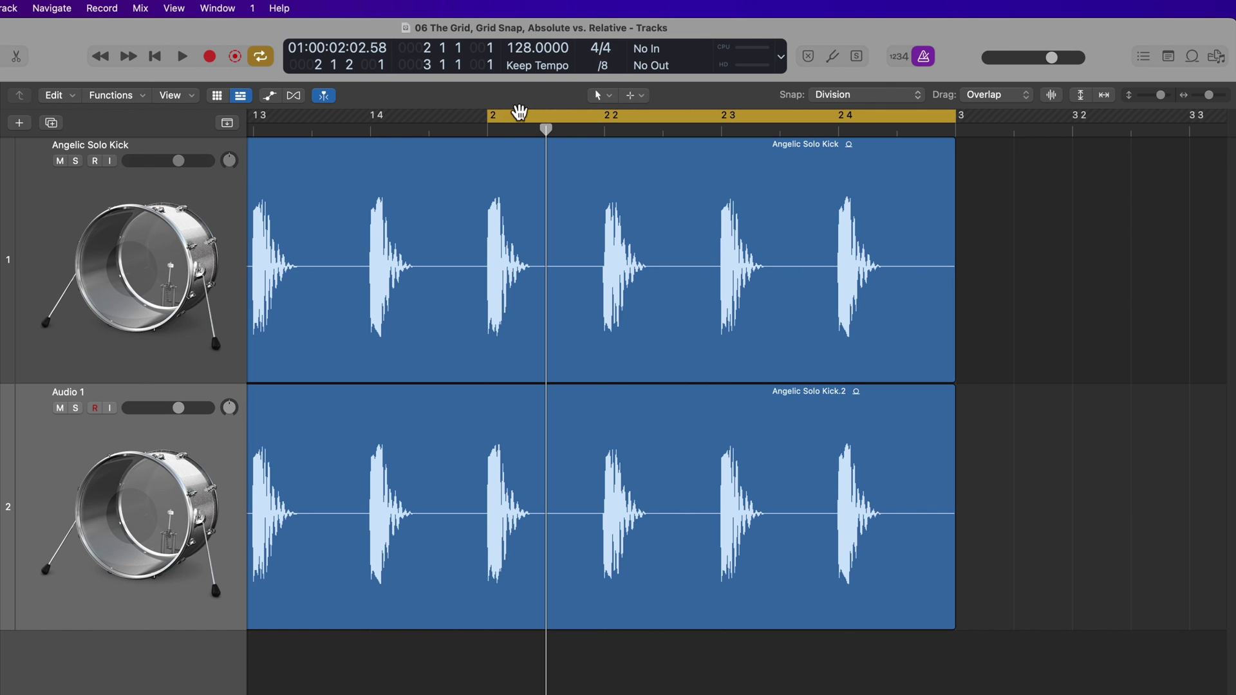
# Set the project's division to /12 and return the playhead to bar 2.
pyautogui.click(605, 67)
pyautogui.click(614, 84)
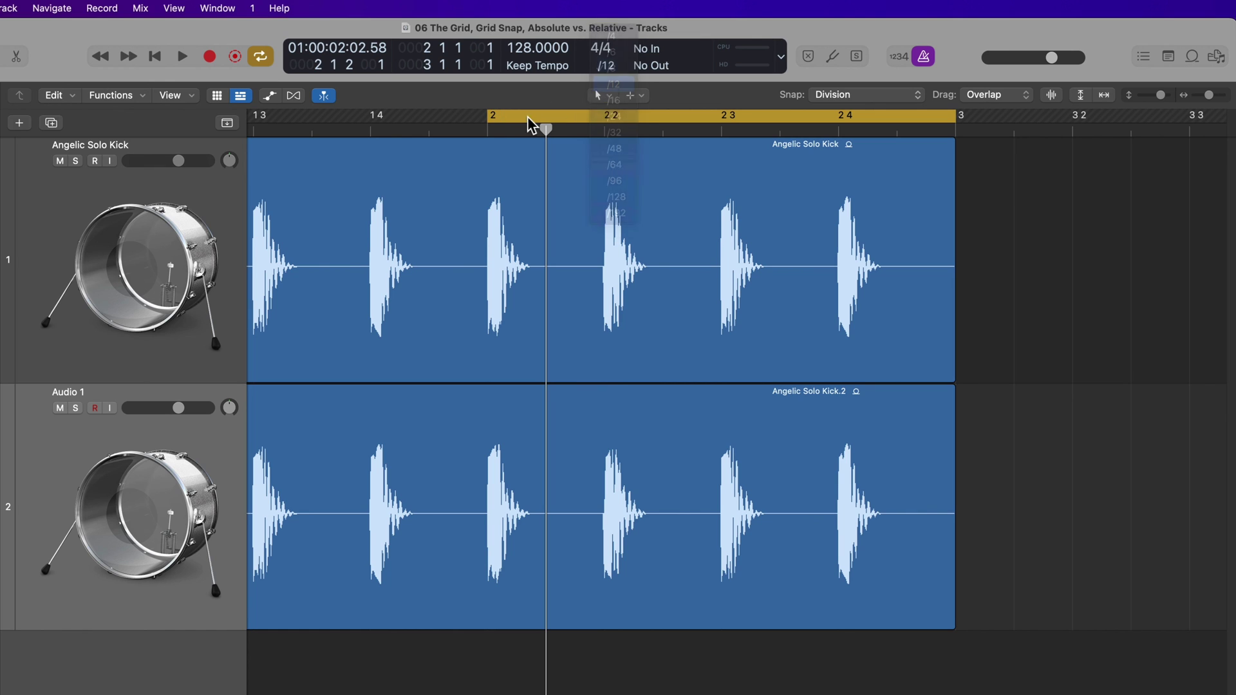
pyautogui.press('Return')
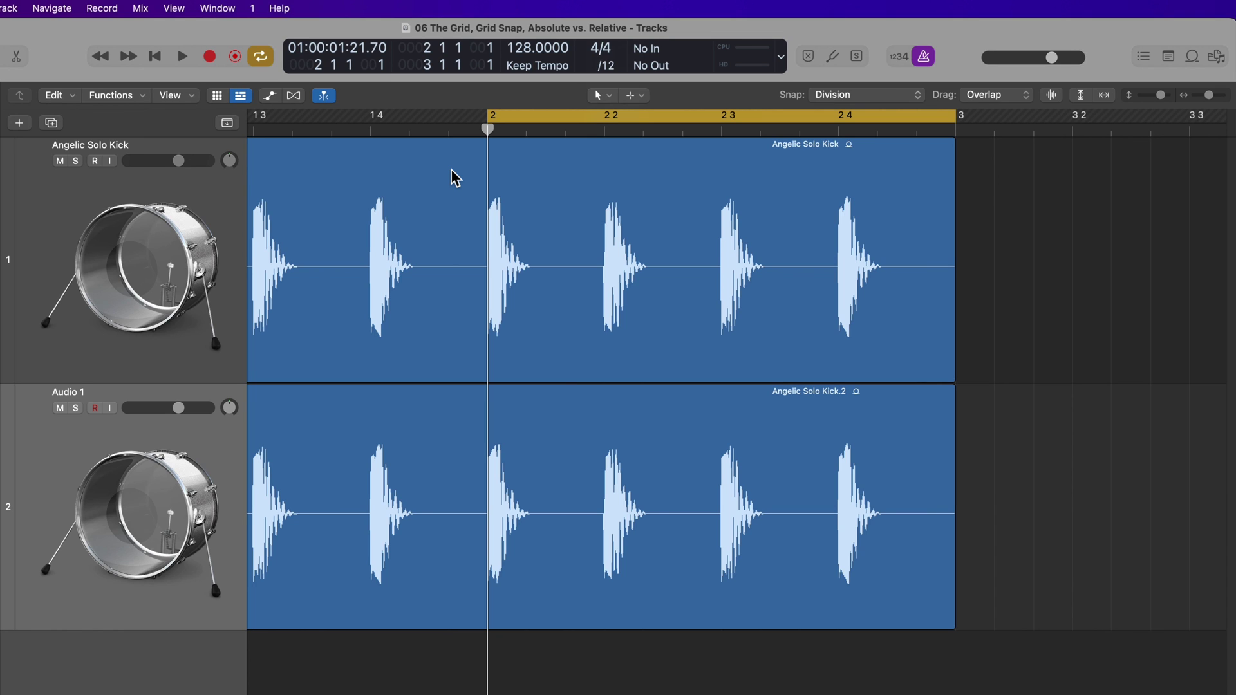
# Switch the project's division to /8 and back to /12, and turn off the cycle area.
pyautogui.click(607, 64)
pyautogui.click(616, 57)
pyautogui.click(610, 65)
pyautogui.click(613, 84)
pyautogui.press('c')
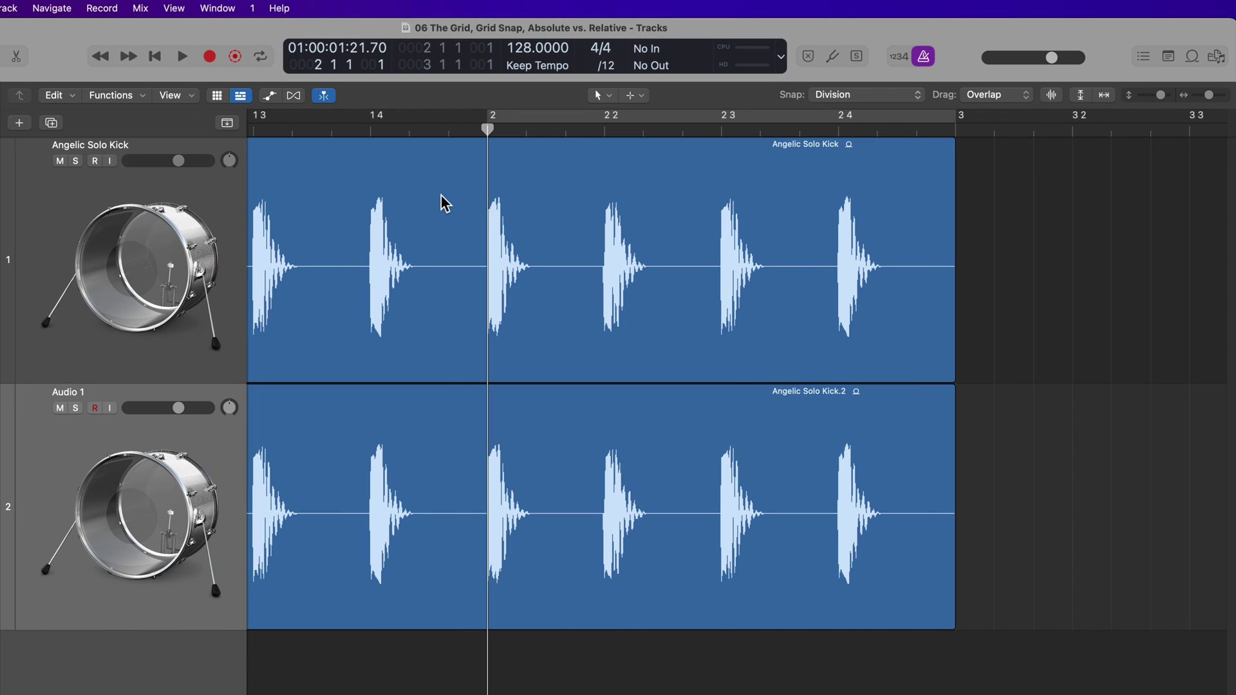
# Set the project's division to /16 and return the playhead to bar 1.
pyautogui.click(622, 72)
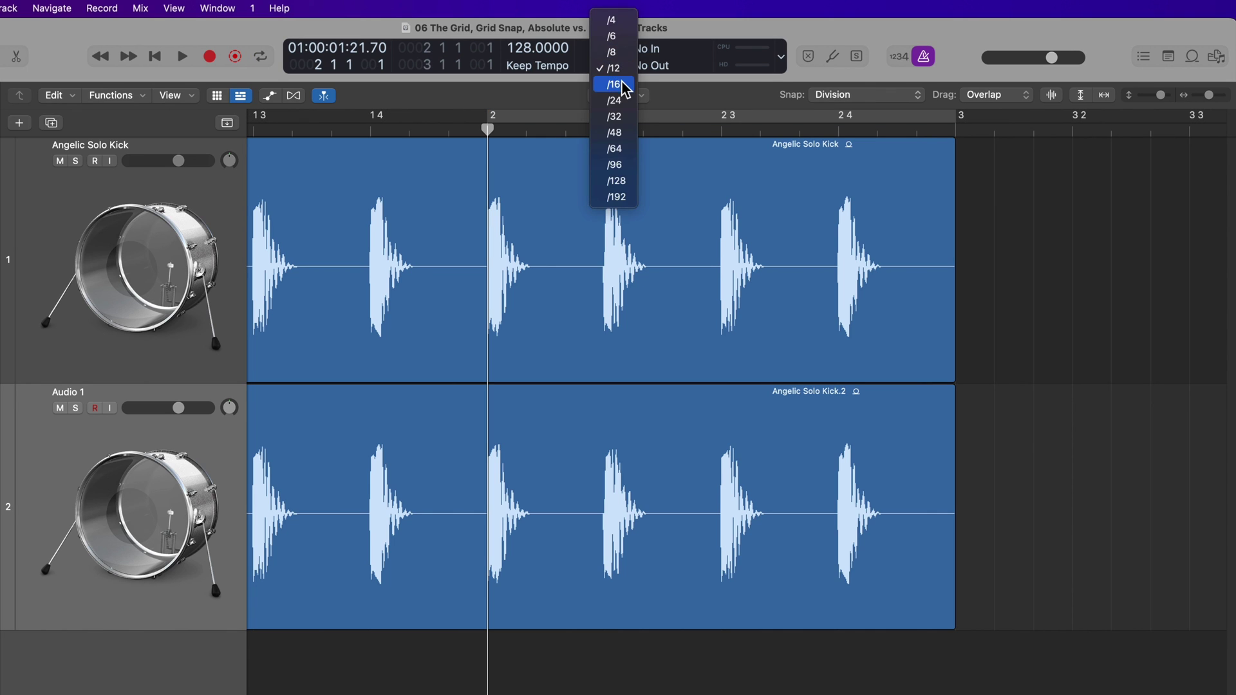
pyautogui.click(623, 83)
pyautogui.press('Return')
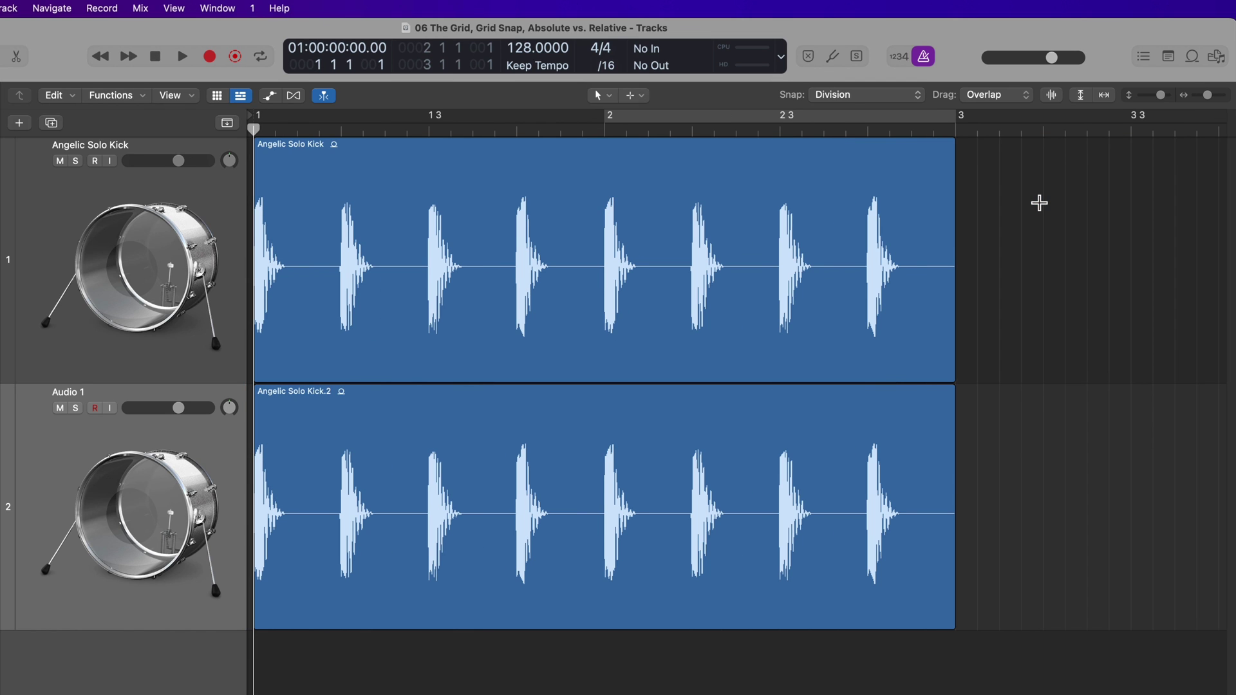
# Review the snap options, including absolute and relative region snapping, and the list of available editing tools.
pyautogui.click(920, 95)
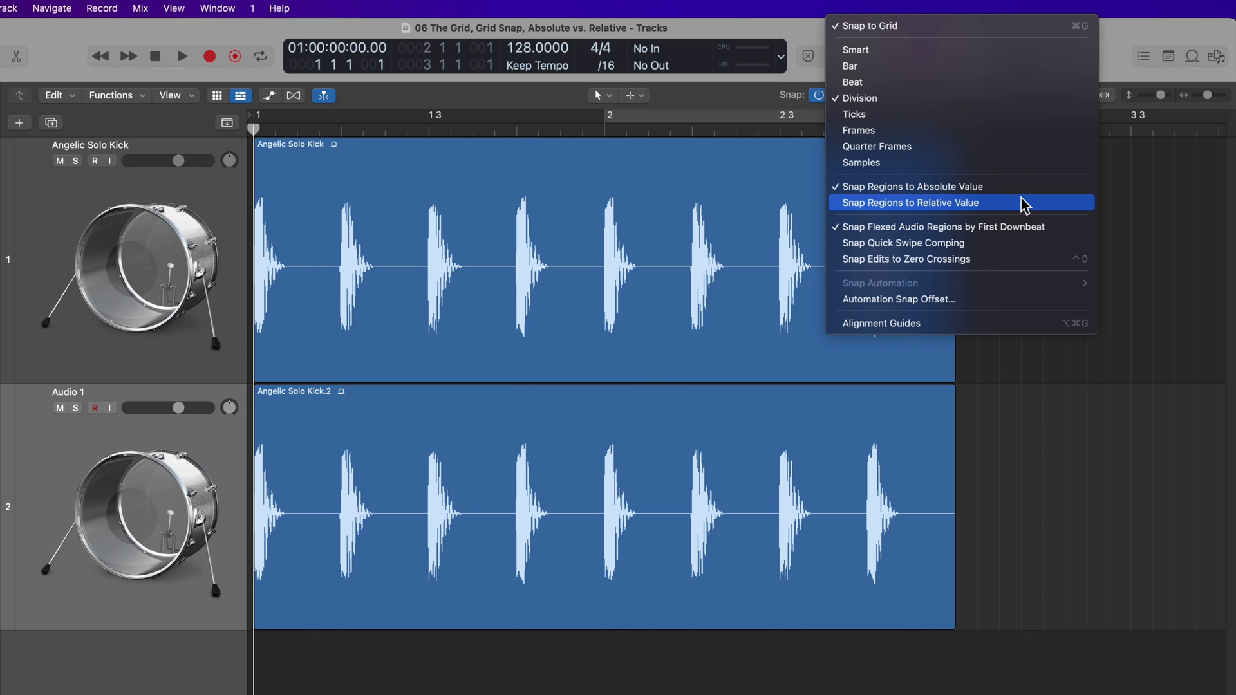
pyautogui.click(1144, 189)
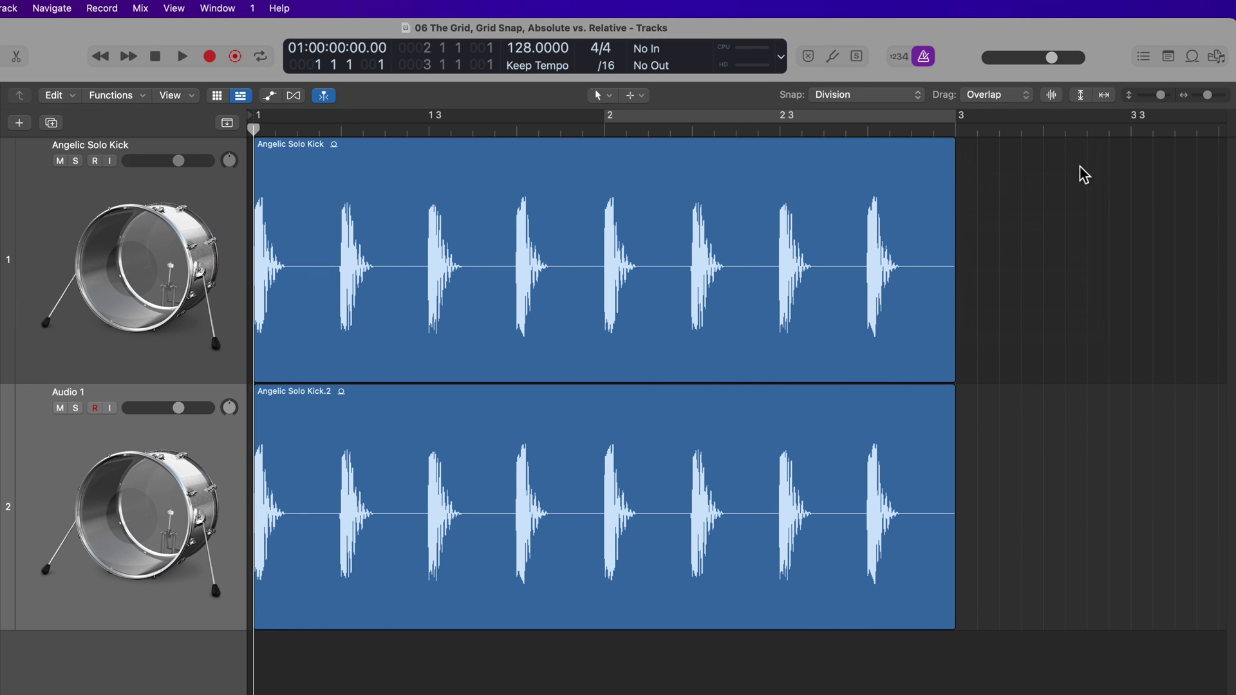
pyautogui.click(604, 96)
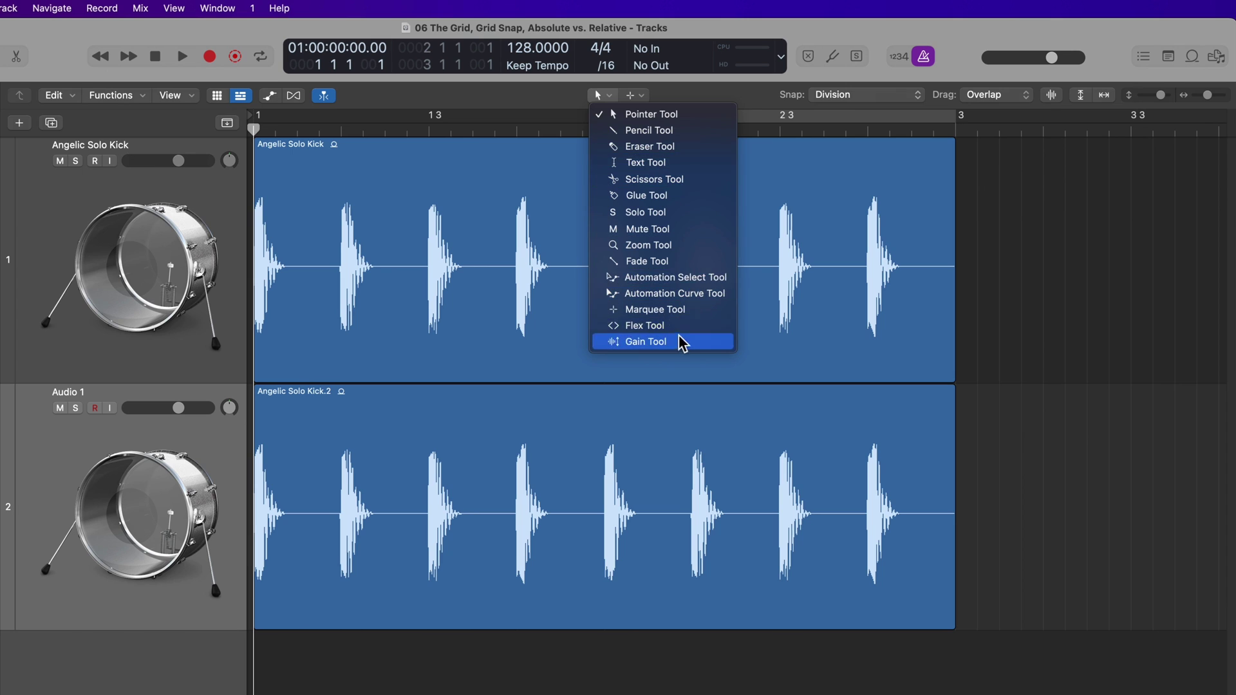
pyautogui.click(709, 86)
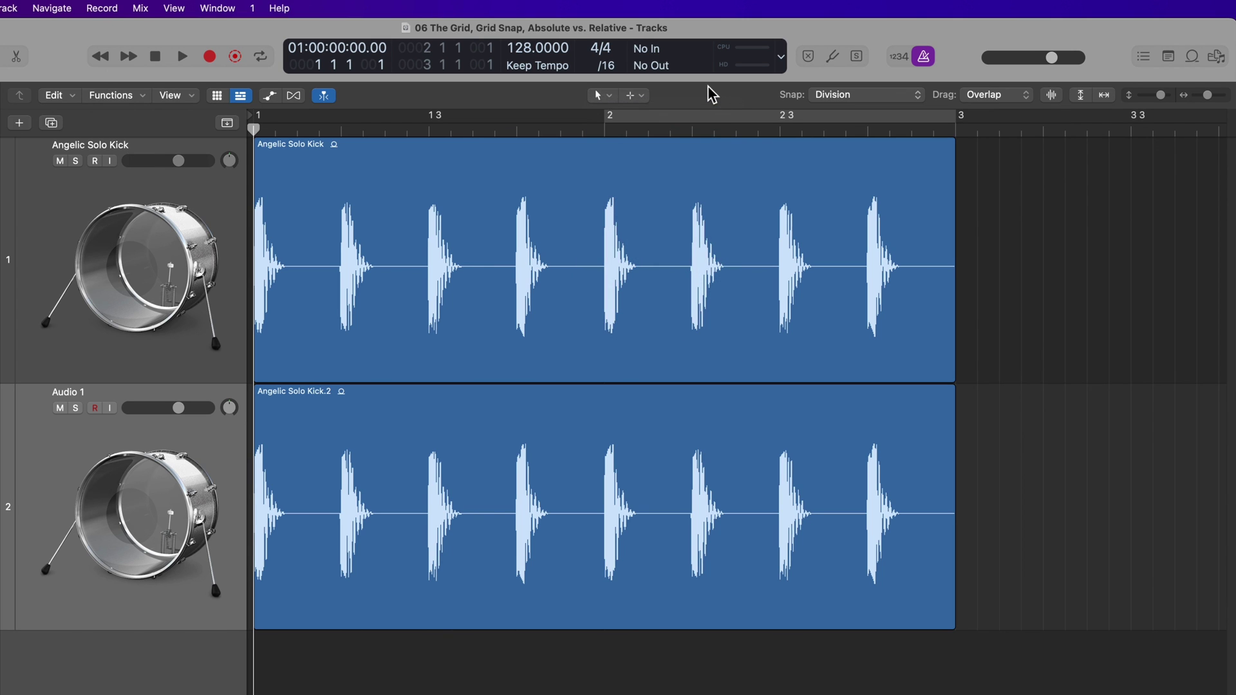